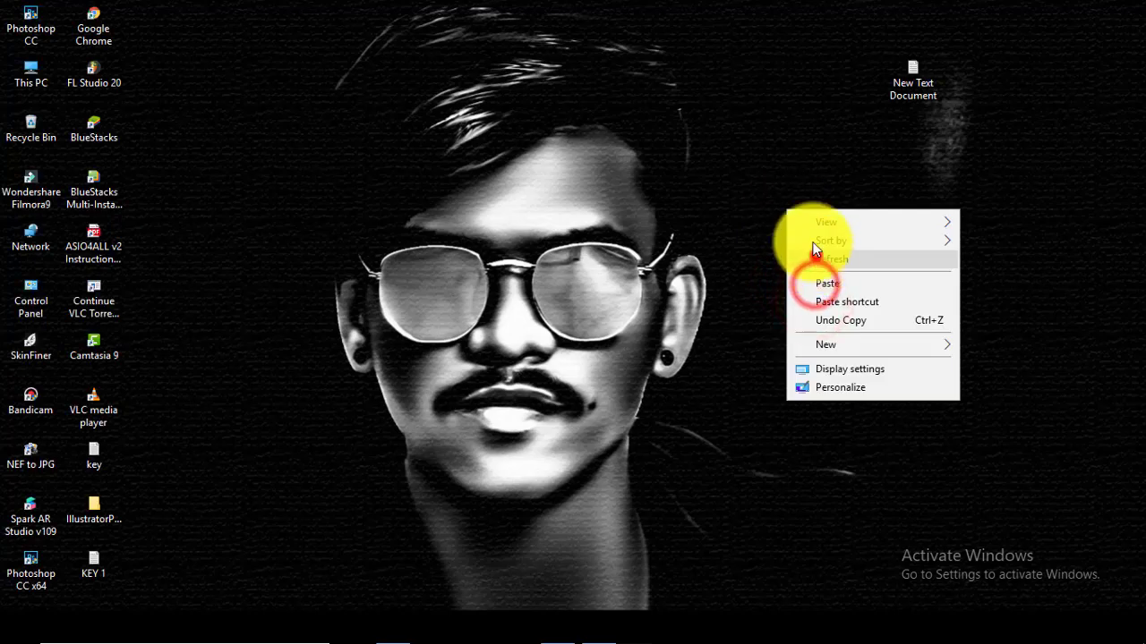
- Open the backgrund image from folder 2 in Photoshop
left_click(811, 255)
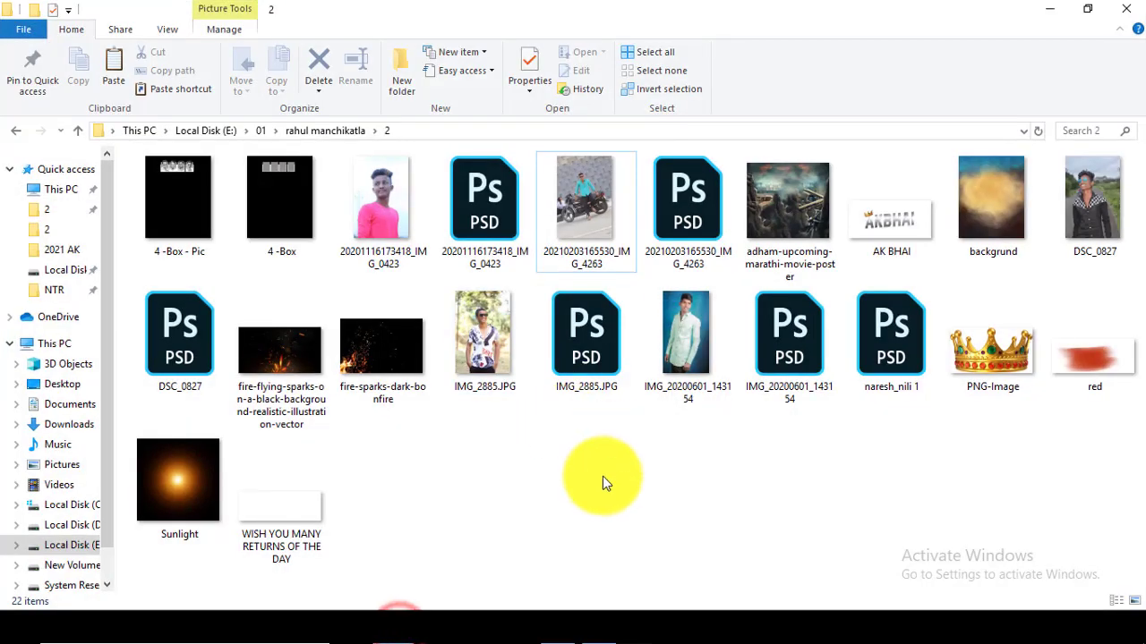
left_click(603, 478)
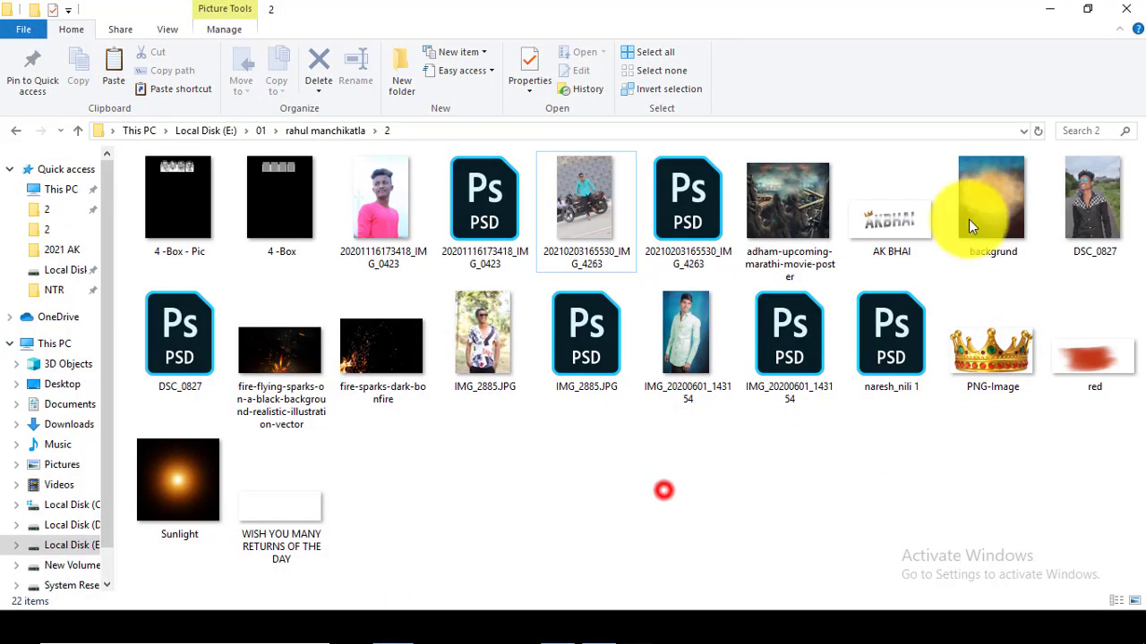
left_click_drag(972, 227, 494, 7)
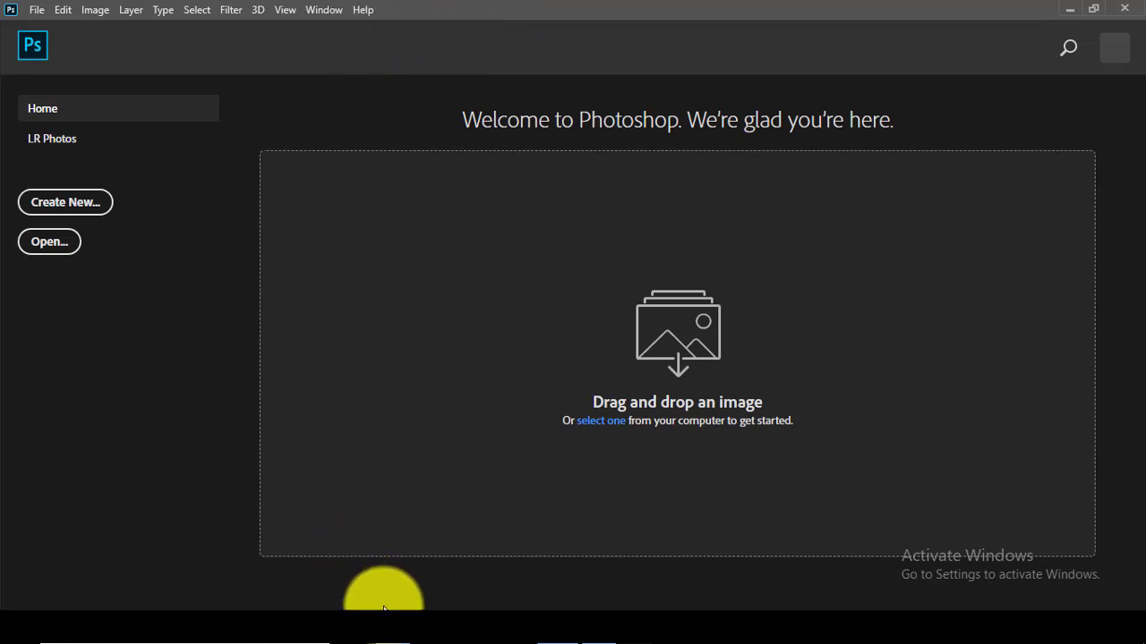
left_click(391, 627)
left_click_drag(981, 213, 554, 578)
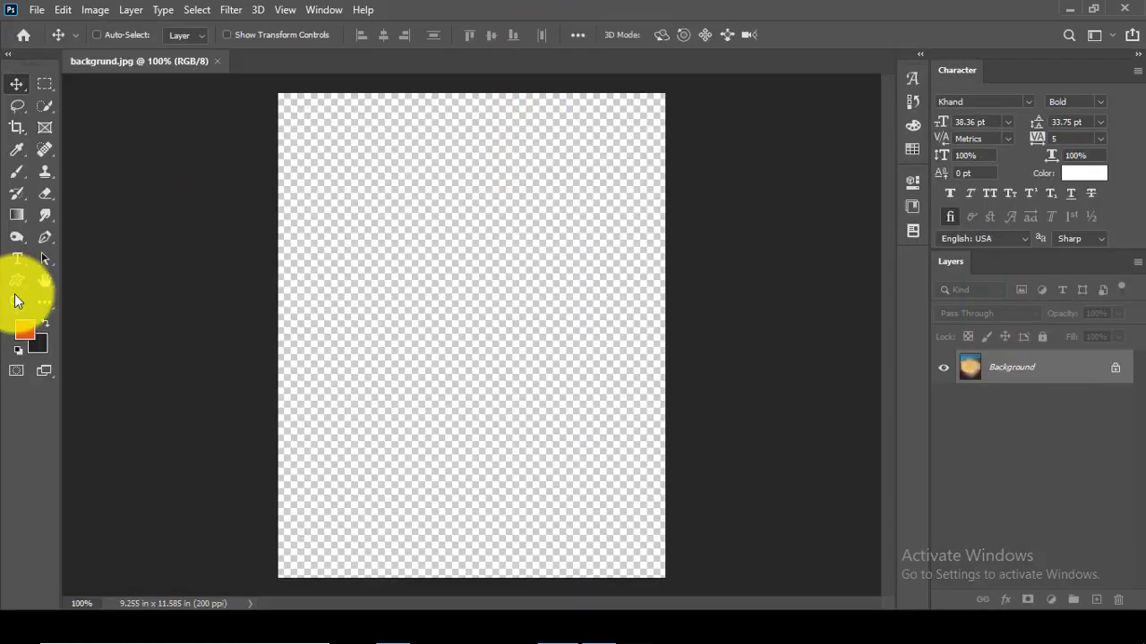
- Apply a Surface Blur with a 14 pixel radius to the background image
left_click(17, 302)
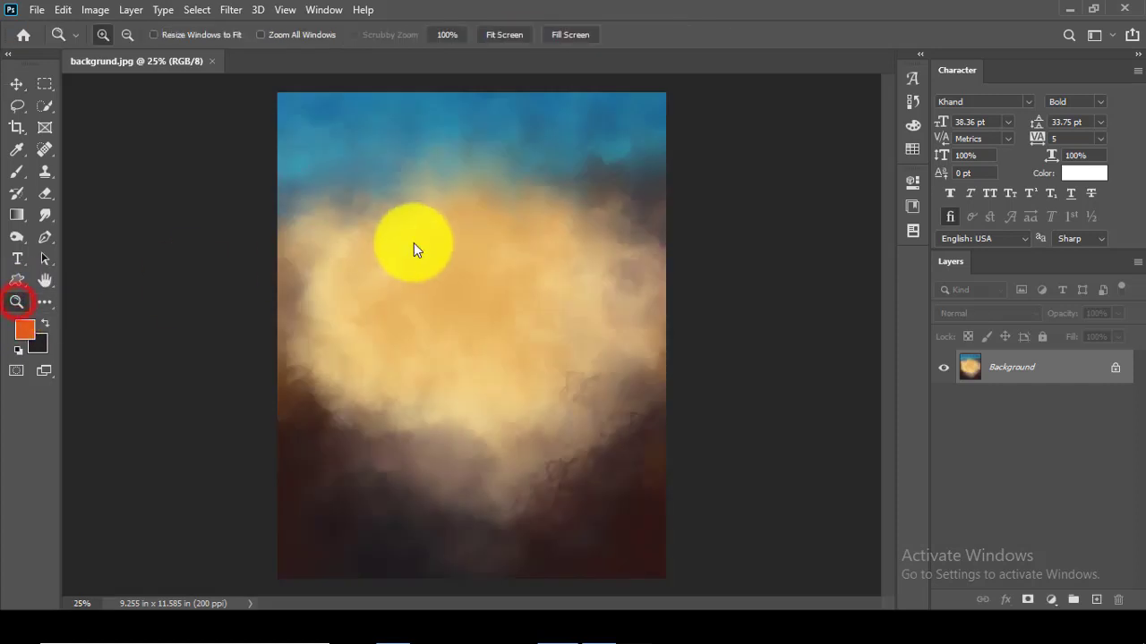
left_click(421, 254)
left_click(14, 85)
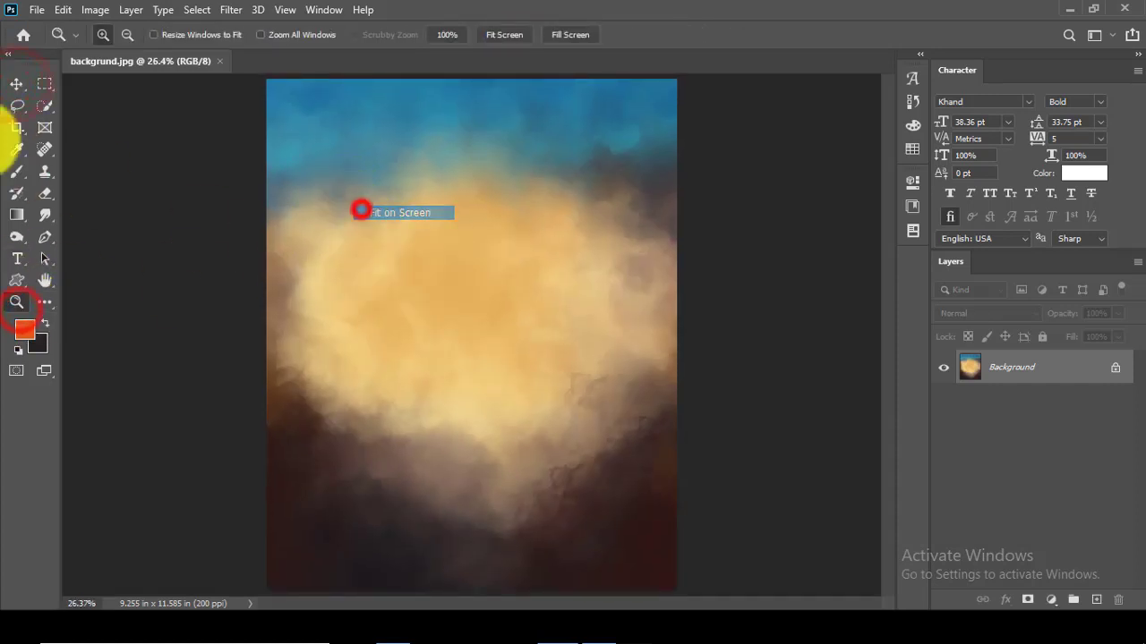
left_click(17, 84)
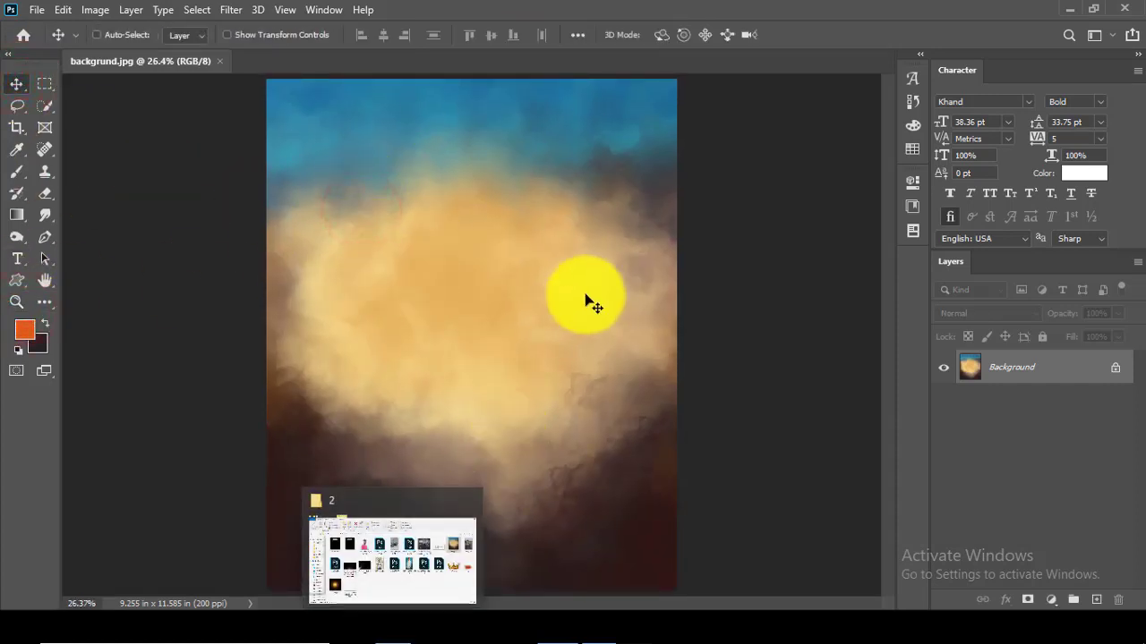
left_click(558, 242)
left_click(231, 9)
left_click(247, 198)
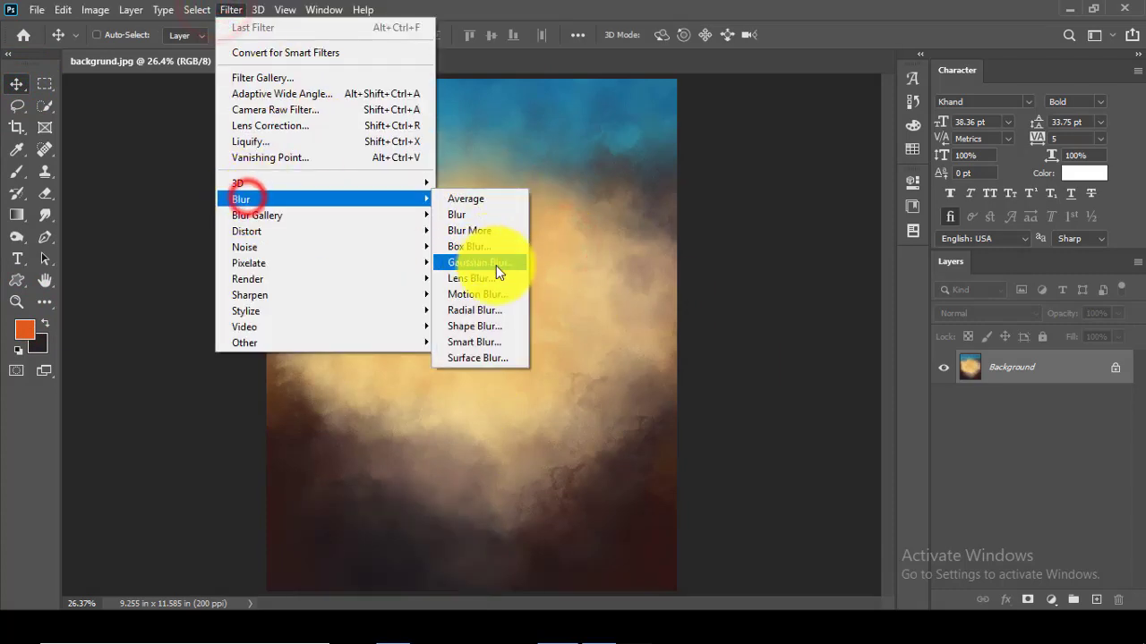
left_click(477, 358)
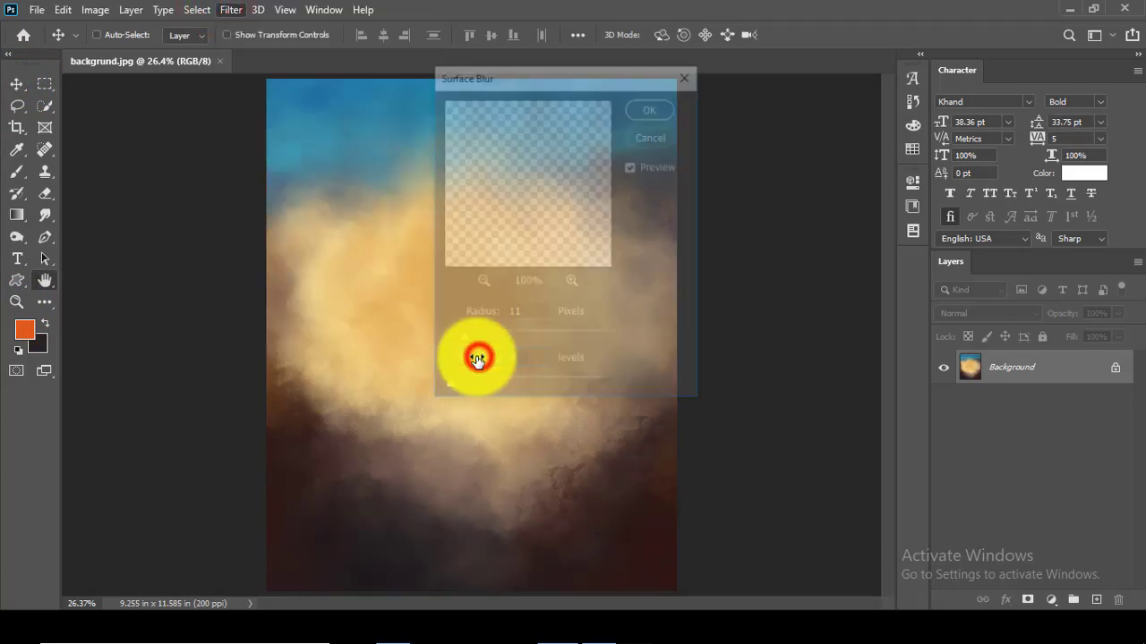
left_click(469, 341)
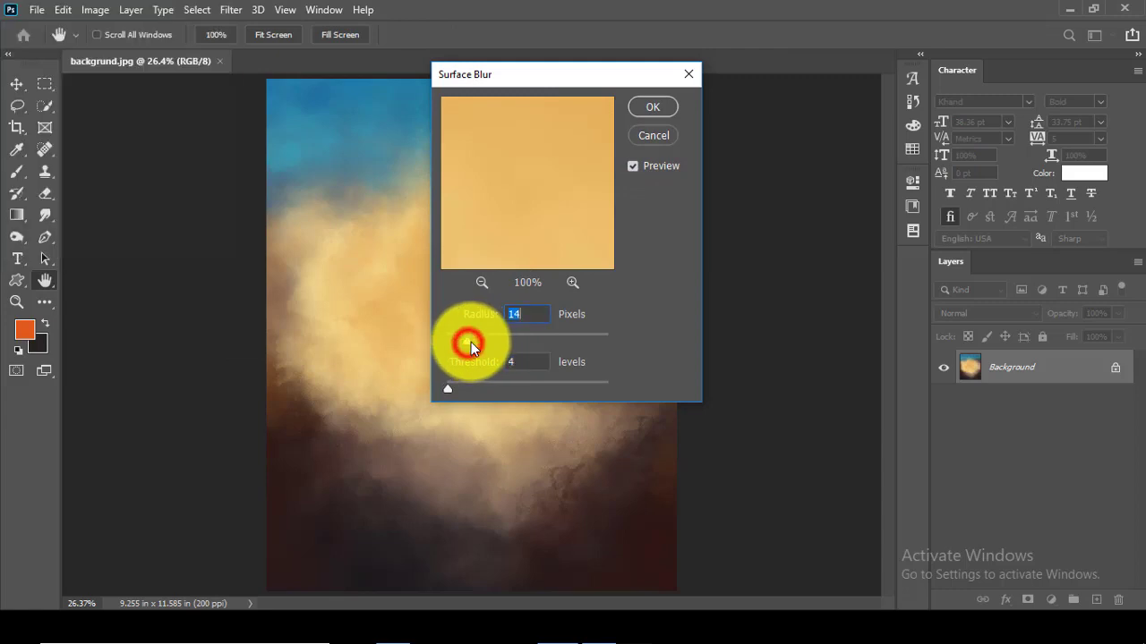
left_click(656, 106)
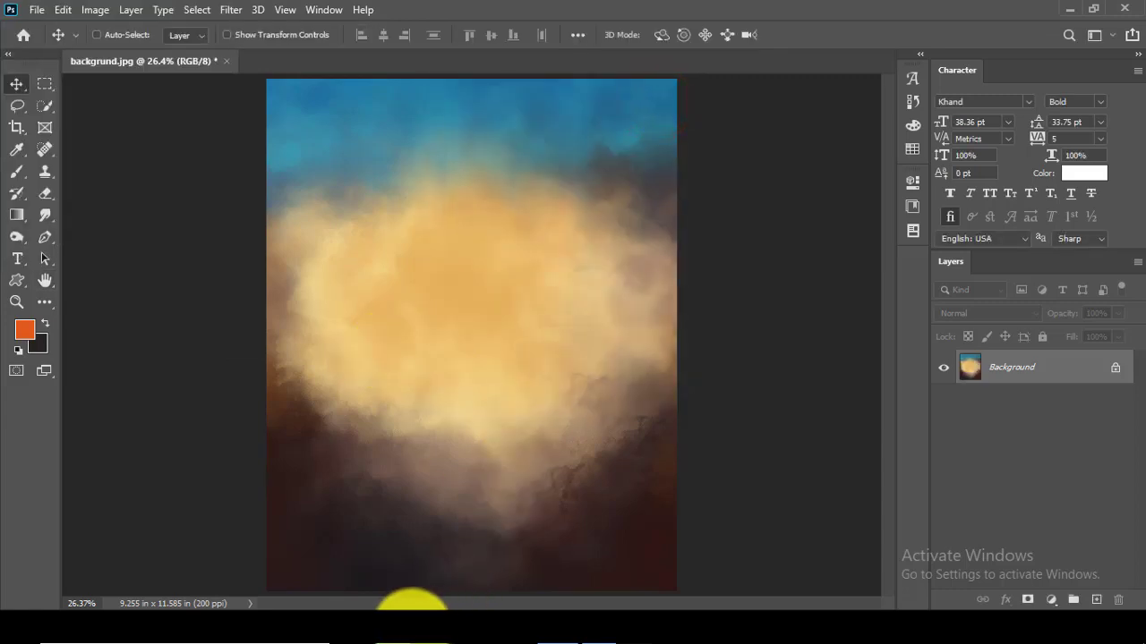
left_click(403, 629)
left_click_drag(680, 219, 557, 353)
left_click_drag(713, 327, 710, 374)
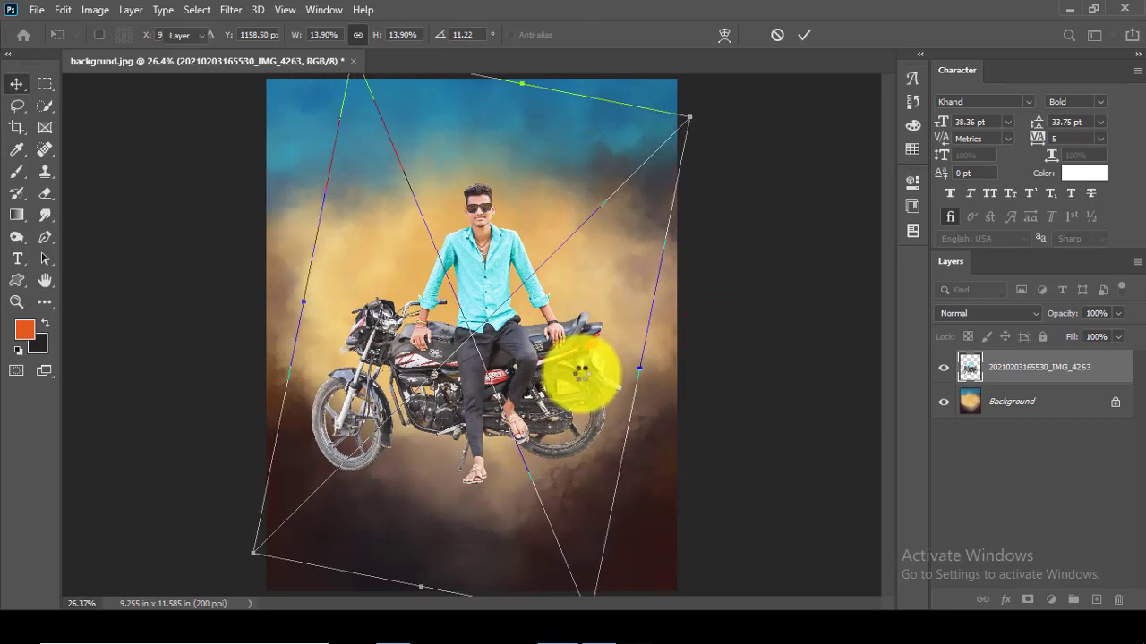
key("Return")
- Rasterize the placed motorcycle cutout and convert it to a smart object named BDAY-BOY
right_click(1007, 367)
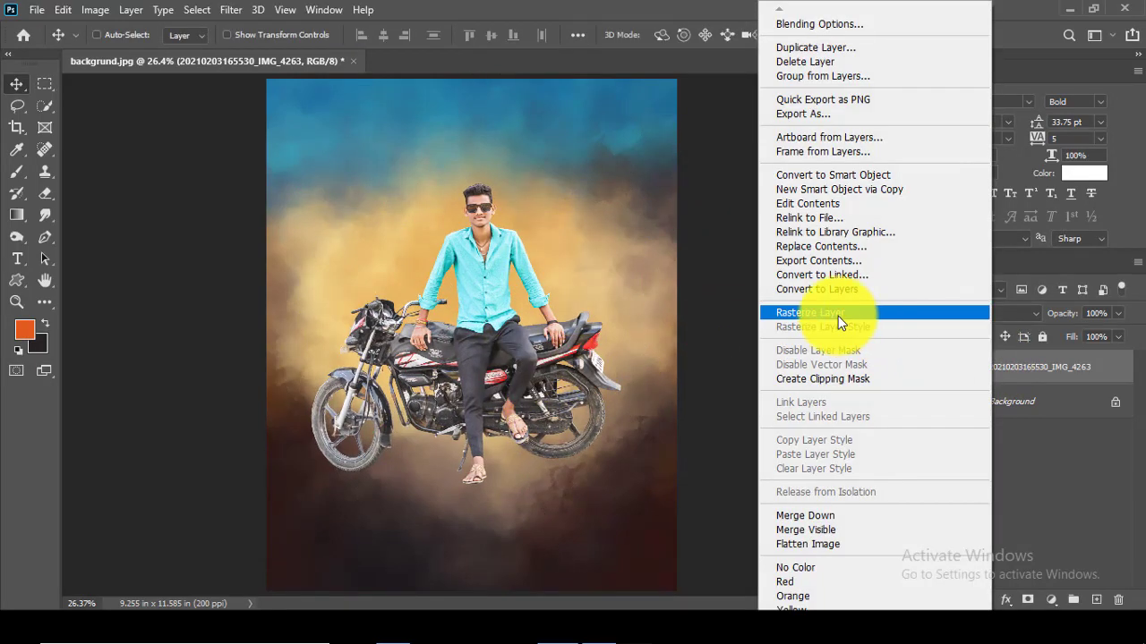
left_click(838, 316)
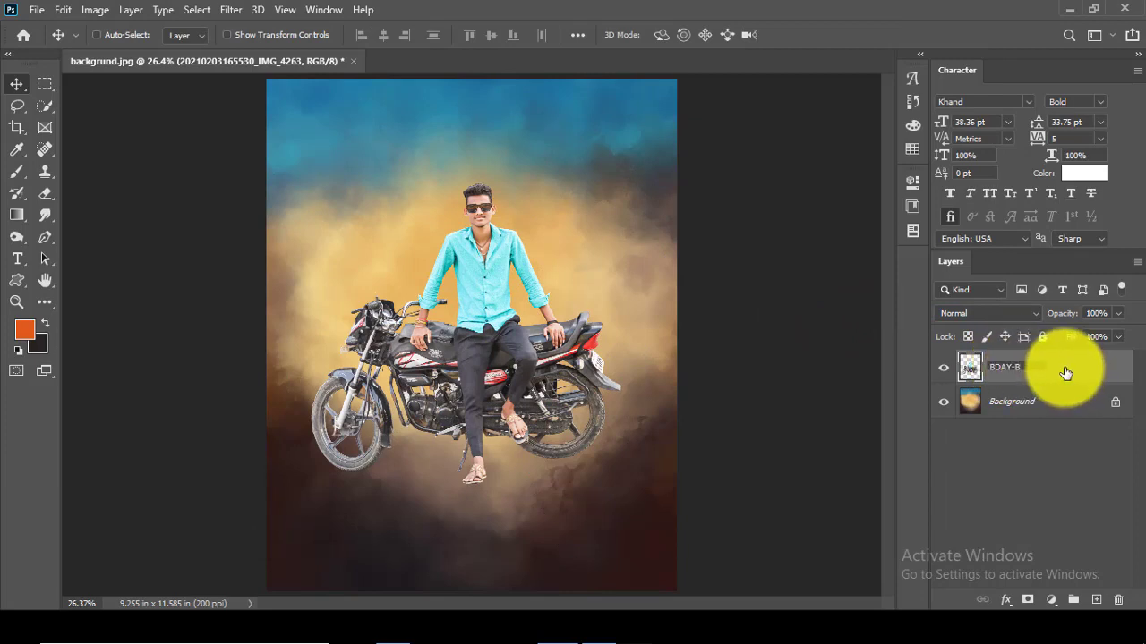
right_click(1023, 380)
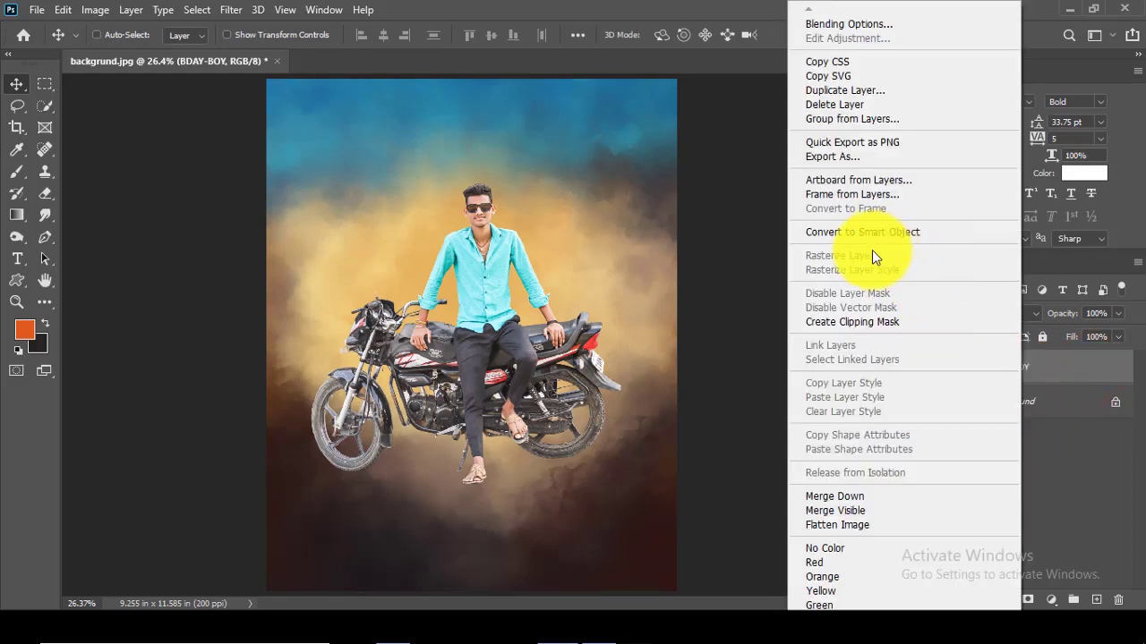
left_click(853, 235)
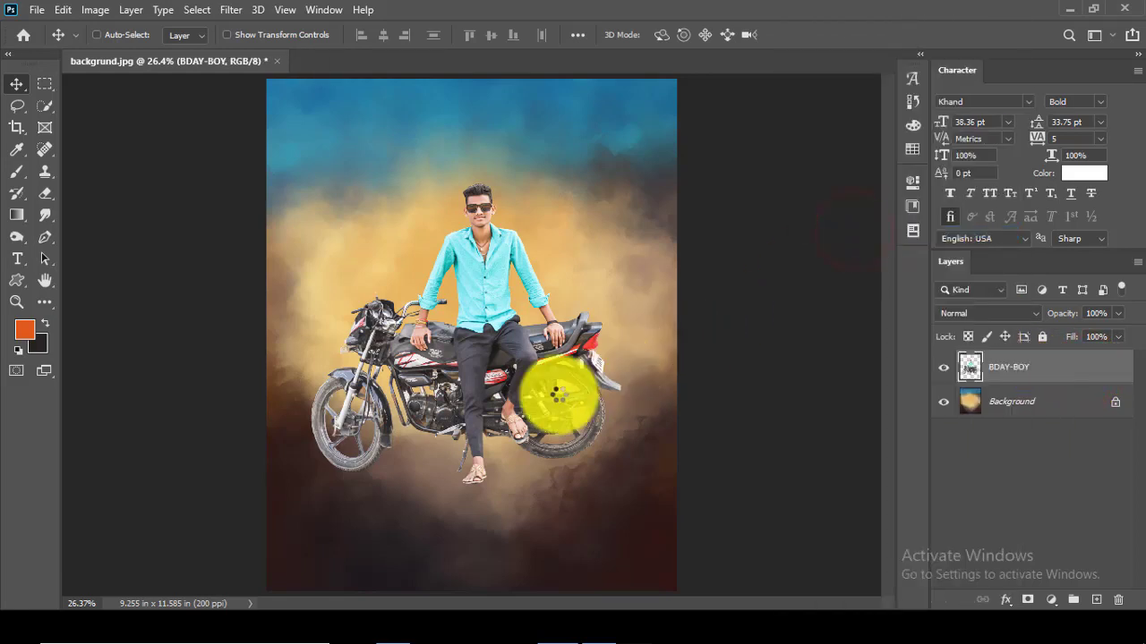
- Add a layer mask to BDAY-BOY and fade out the wheels and feet with a soft 1000 px eraser
left_click(1027, 600)
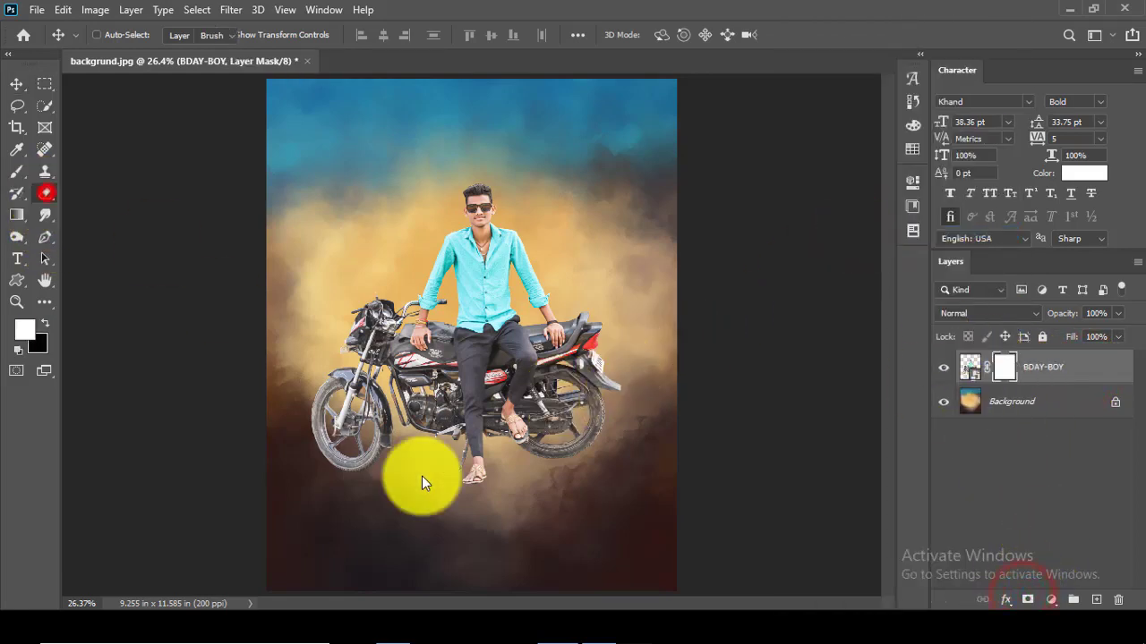
key("e")
key("bracketleft")
key("bracketleft")
key("bracketleft")
key("bracketleft")
key("bracketleft")
key("bracketleft")
key("bracketleft")
key("bracketleft")
key("bracketleft")
key("bracketleft")
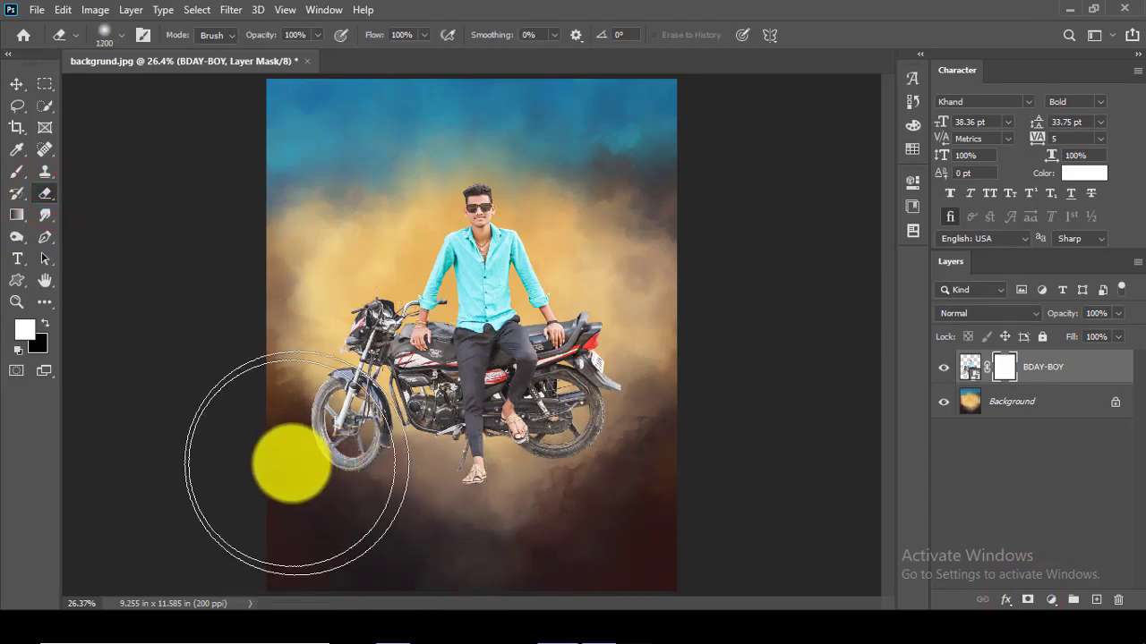
mouse_move(290, 466)
left_mouse_down()
mouse_move(453, 495)
mouse_move(625, 494)
left_mouse_up()
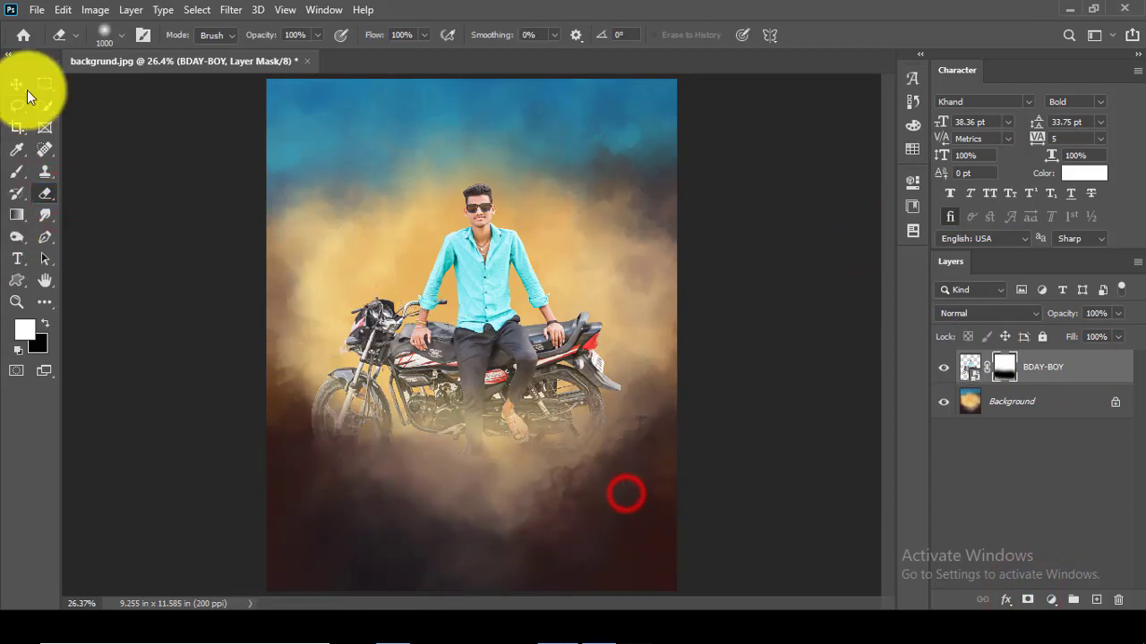
- Move the man and motorcycle down toward the canvas's lower edge and rotate them about 1.4 degrees
left_click_drag(456, 335, 461, 428)
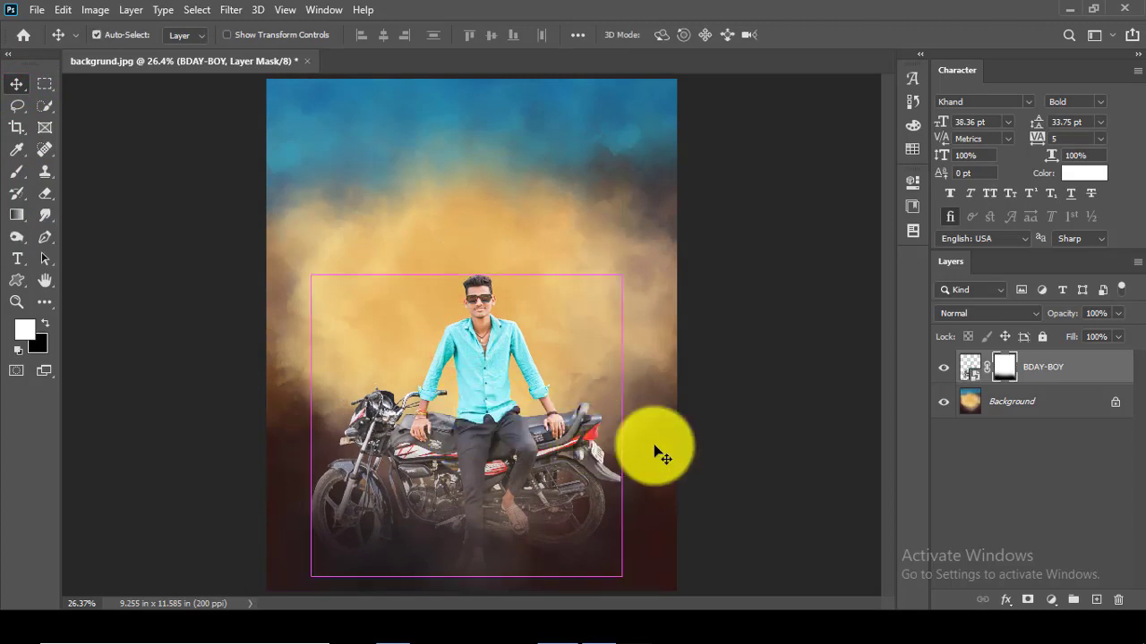
key("ctrl+t")
left_click_drag(710, 414, 711, 409)
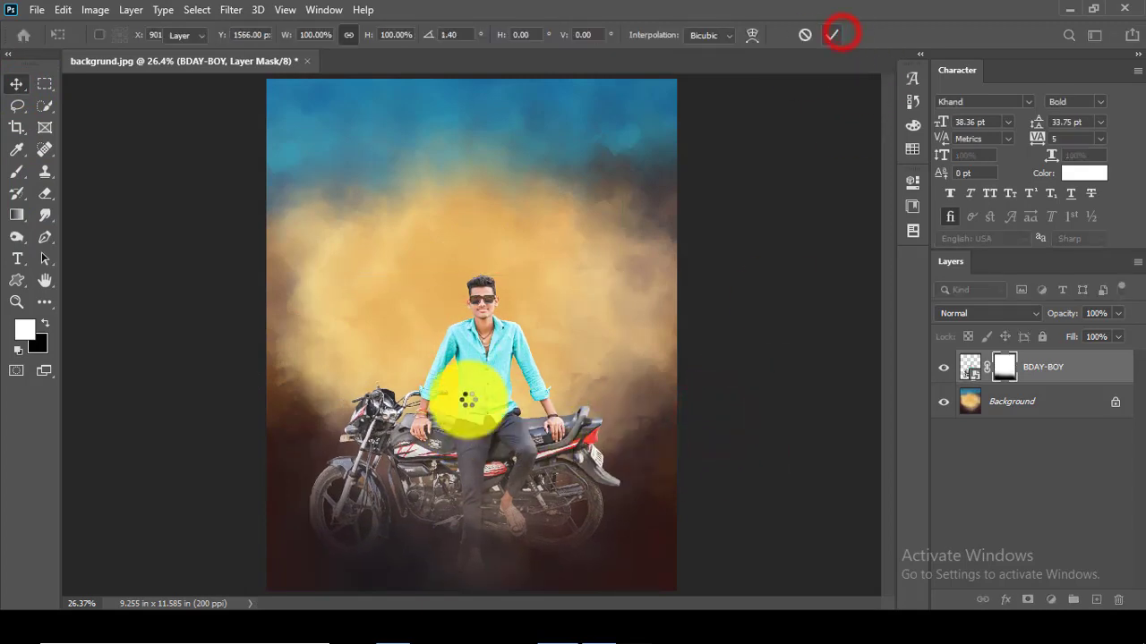
- Scale the BDAY-BOY layer to about 92.7% and move it slightly lower
scroll(468, 400, "down", 2)
left_click(19, 83)
key("ctrl+t")
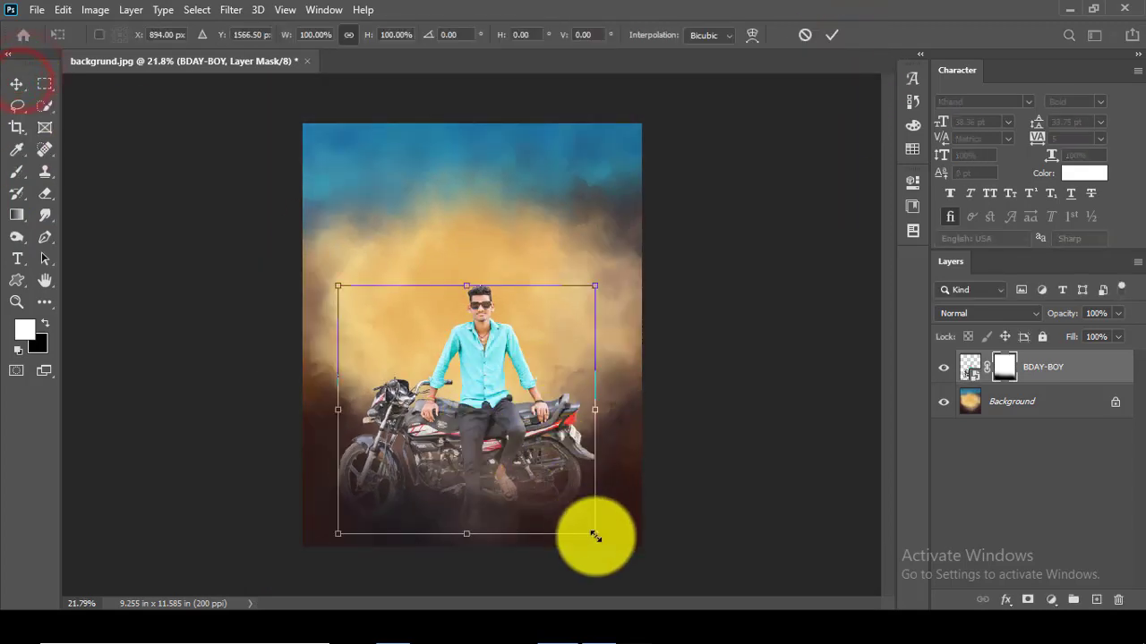
left_click_drag(596, 534, 586, 525)
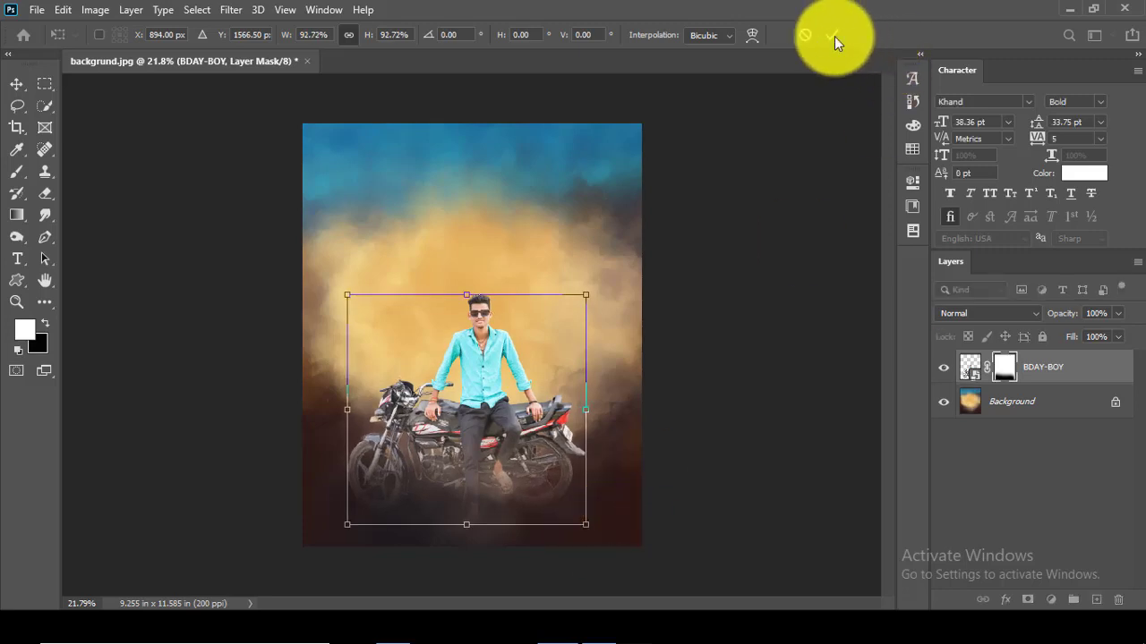
left_click(833, 36)
left_click_drag(492, 445, 490, 454)
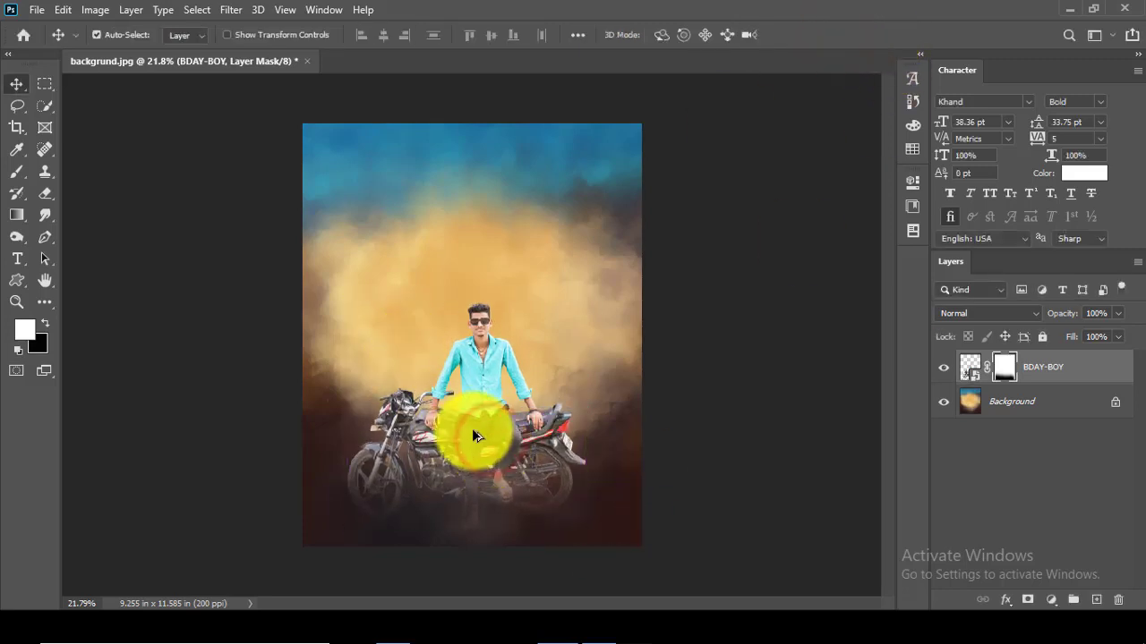
- Nudge the man and motorcycle slightly to the left and add a new empty layer above BDAY-BOY
key("ctrl+0")
scroll(471, 381, "down", 2)
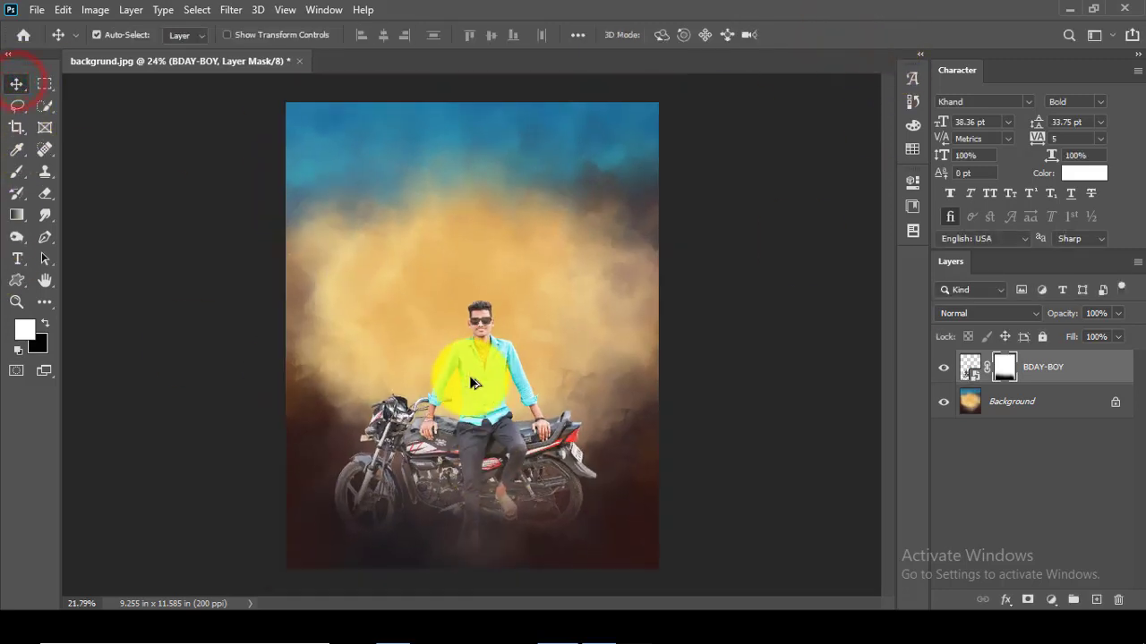
scroll(504, 443, "up", 2)
left_click_drag(528, 492, 521, 492)
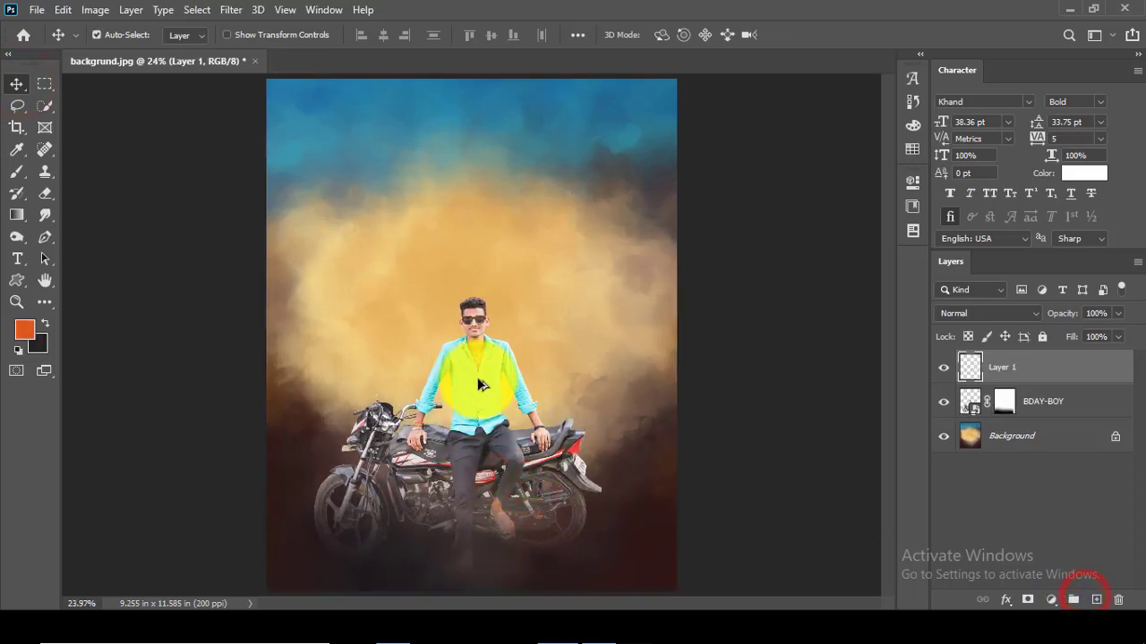
scroll(474, 376, "down", 1)
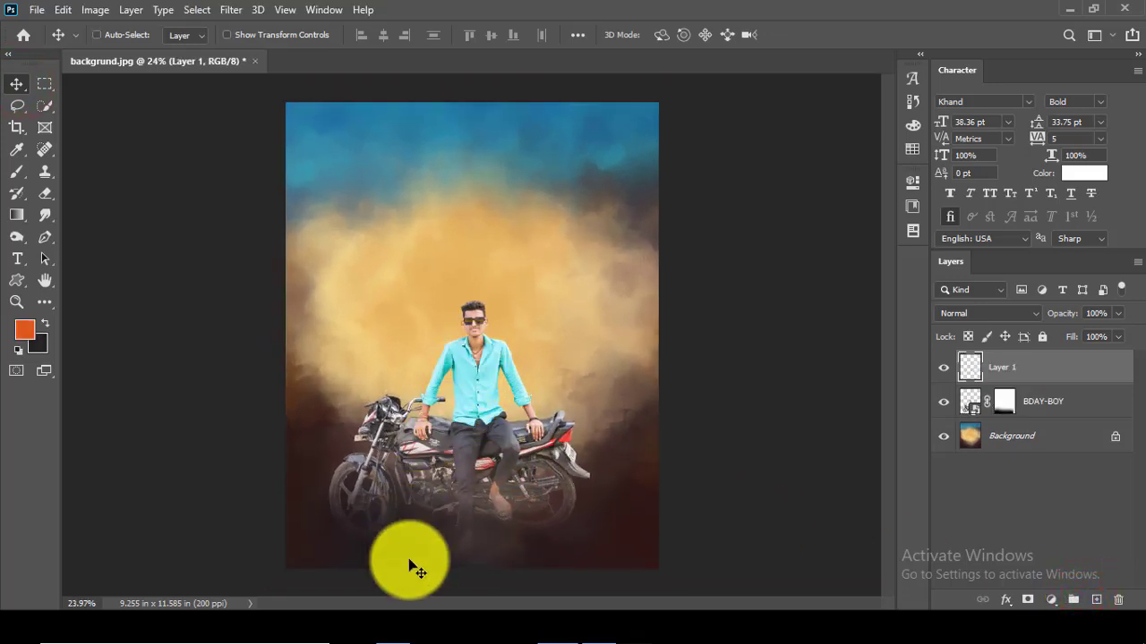
- Place the IMG_2885.JPG PSD portrait cutout on the canvas and rotate it about 2.1 degrees
mouse_move(395, 625)
left_click(413, 586)
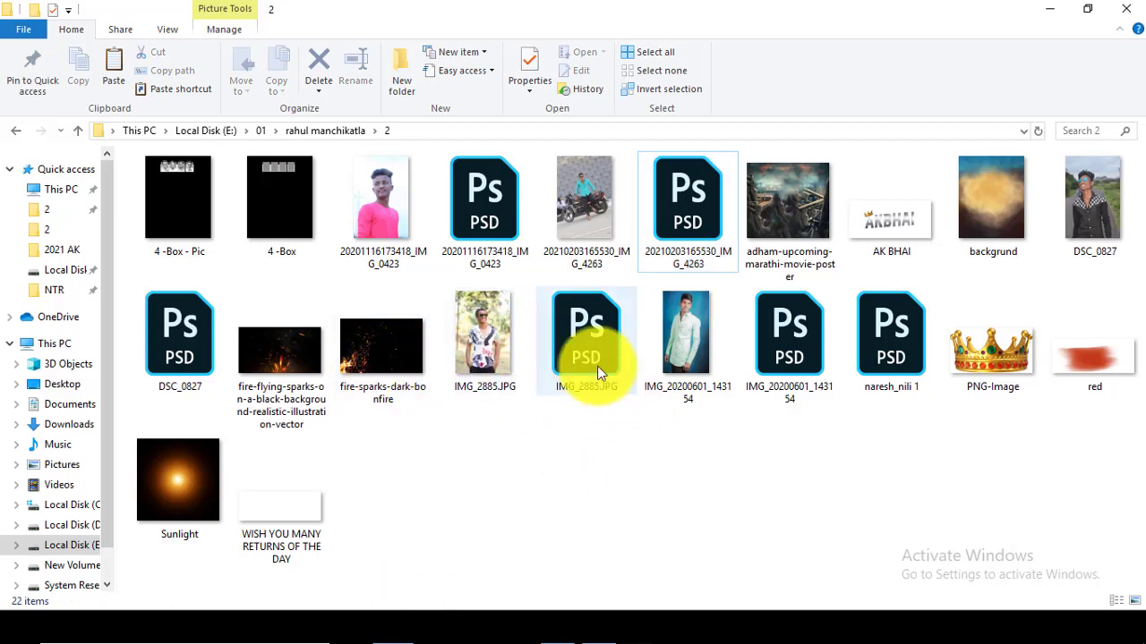
left_click_drag(592, 369, 560, 390)
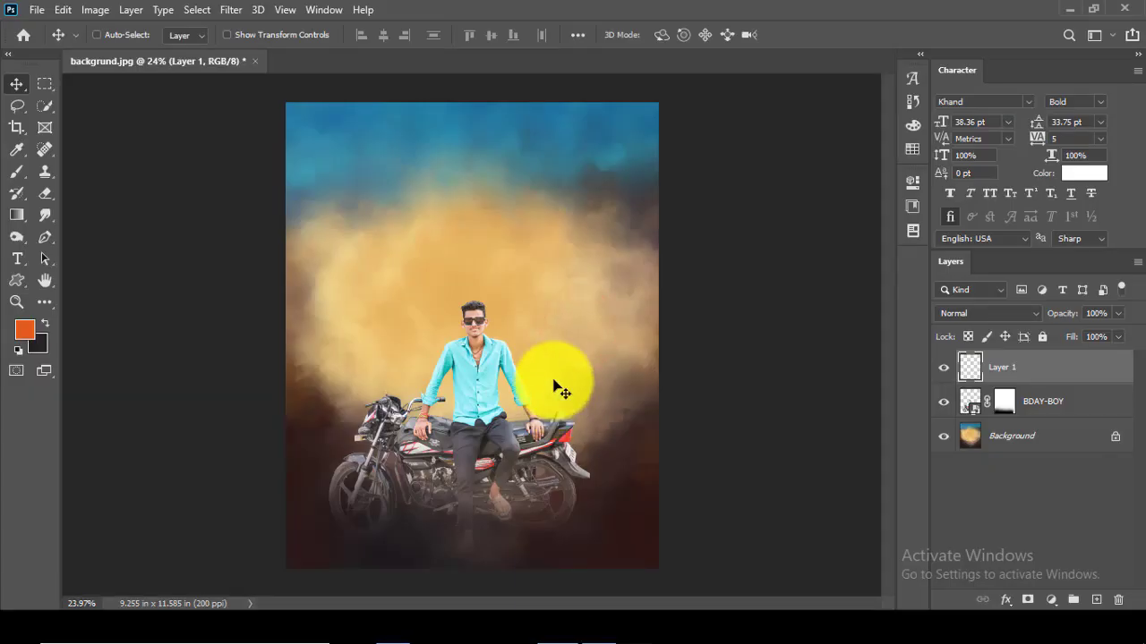
left_click_drag(553, 324, 572, 330)
left_click_drag(743, 306, 743, 319)
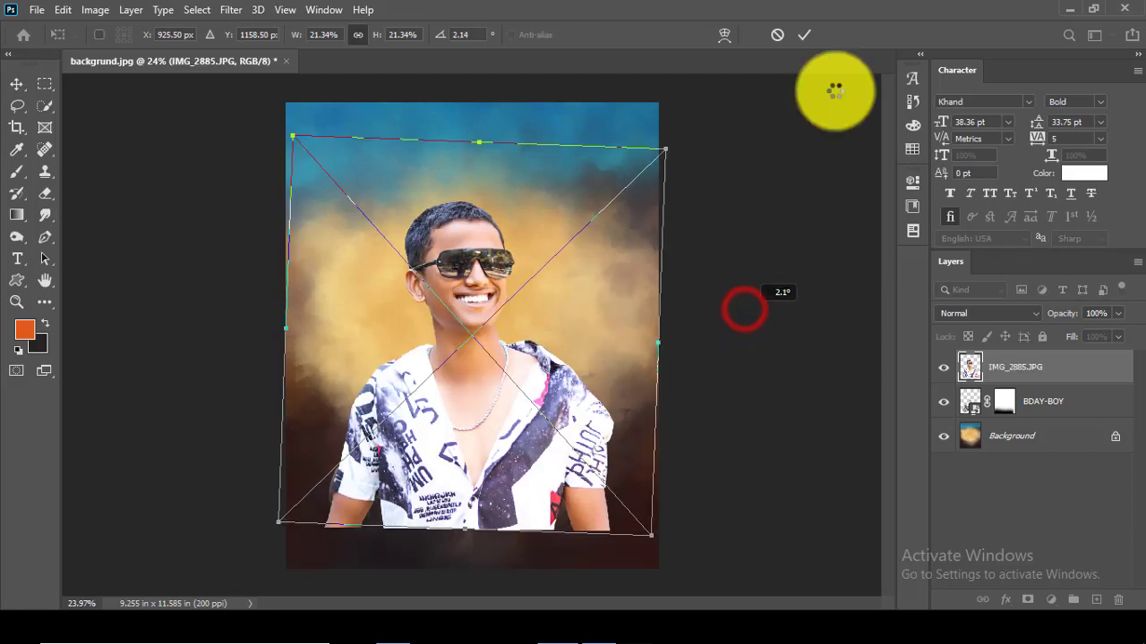
key("Return")
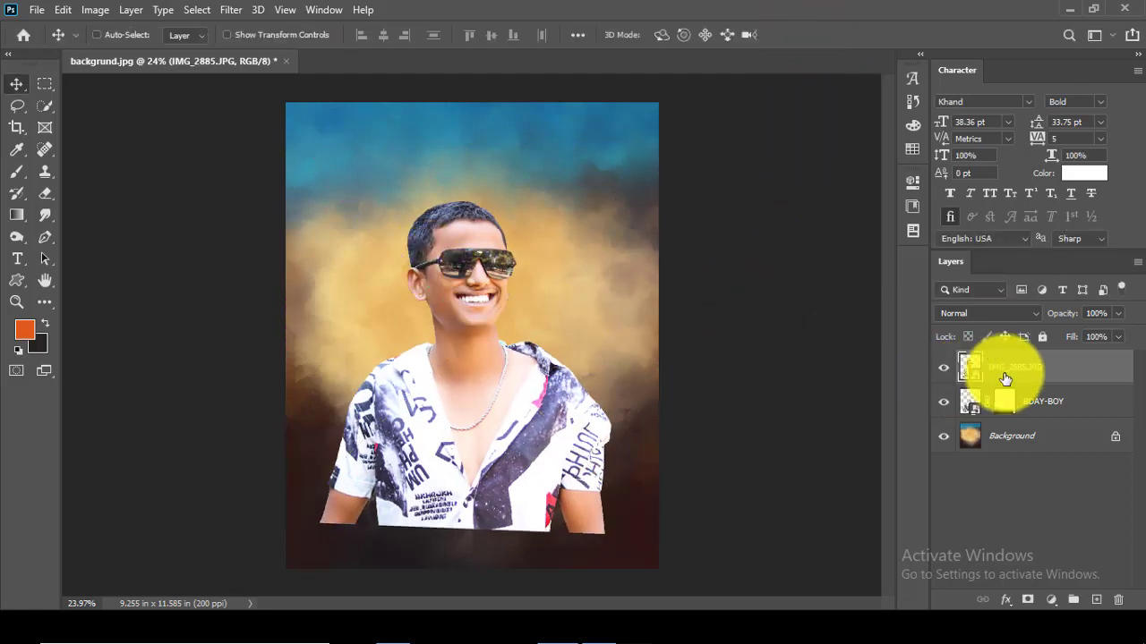
- Examine the hair edge of the placed portrait up close, and fit the whole image on screen again
right_click(1003, 378)
left_click(438, 348)
left_click(16, 301)
left_click_drag(437, 200, 560, 281)
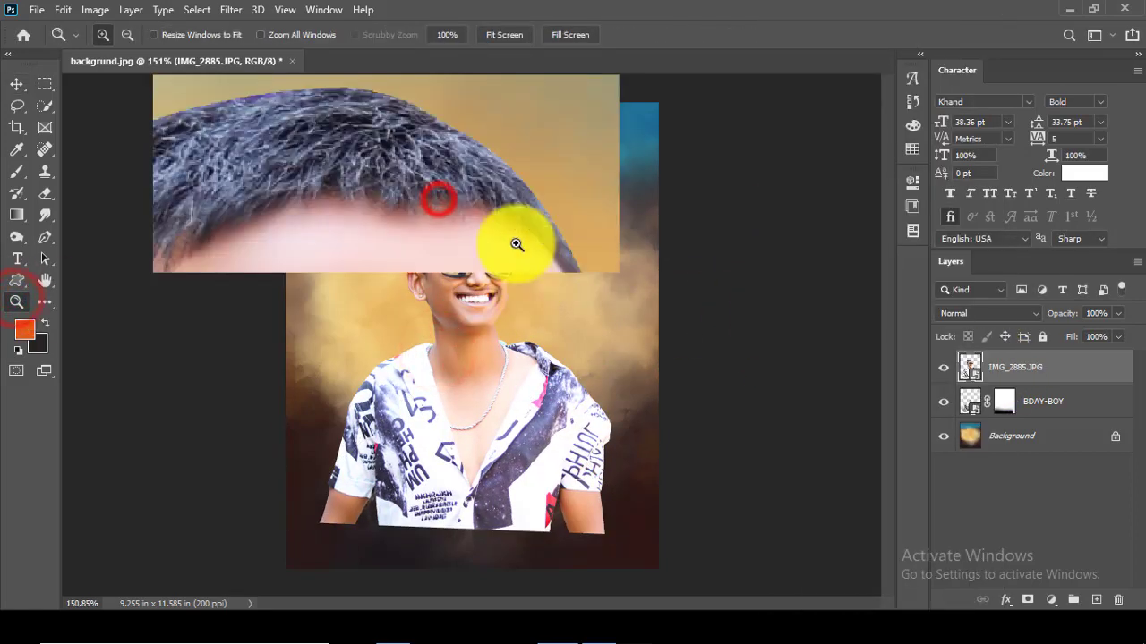
right_click(513, 243)
left_click(530, 249)
left_click(16, 84)
- Set the IMG_2885.JPG layer's blend mode to Luminosity and shift the portrait to the right beneath the BDAY-BOY layer
left_click(954, 314)
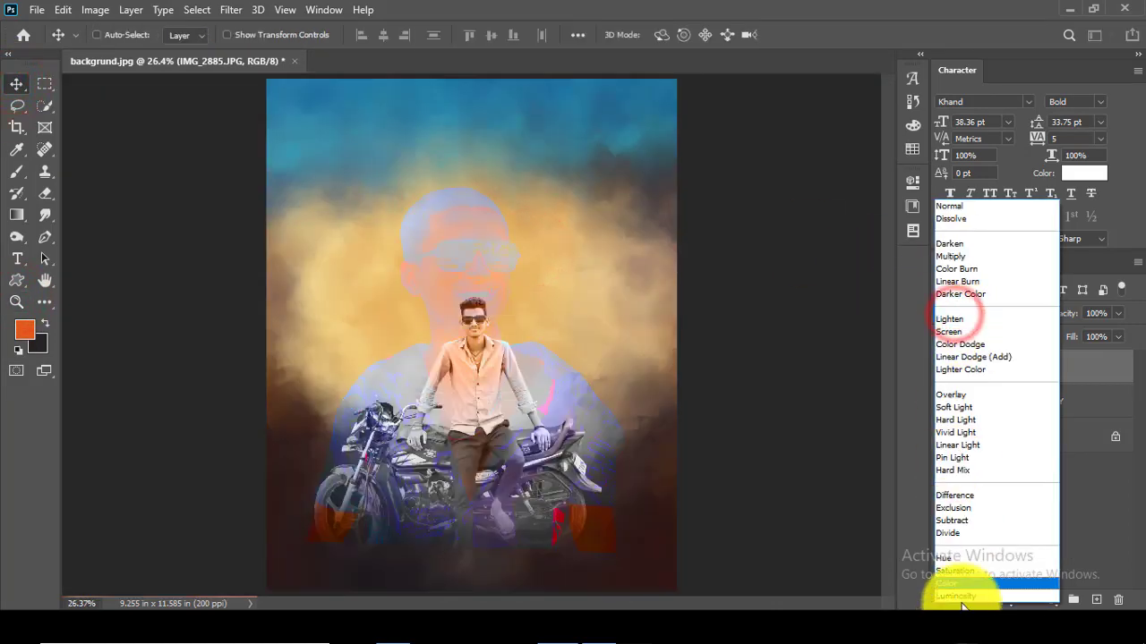
left_click(955, 596)
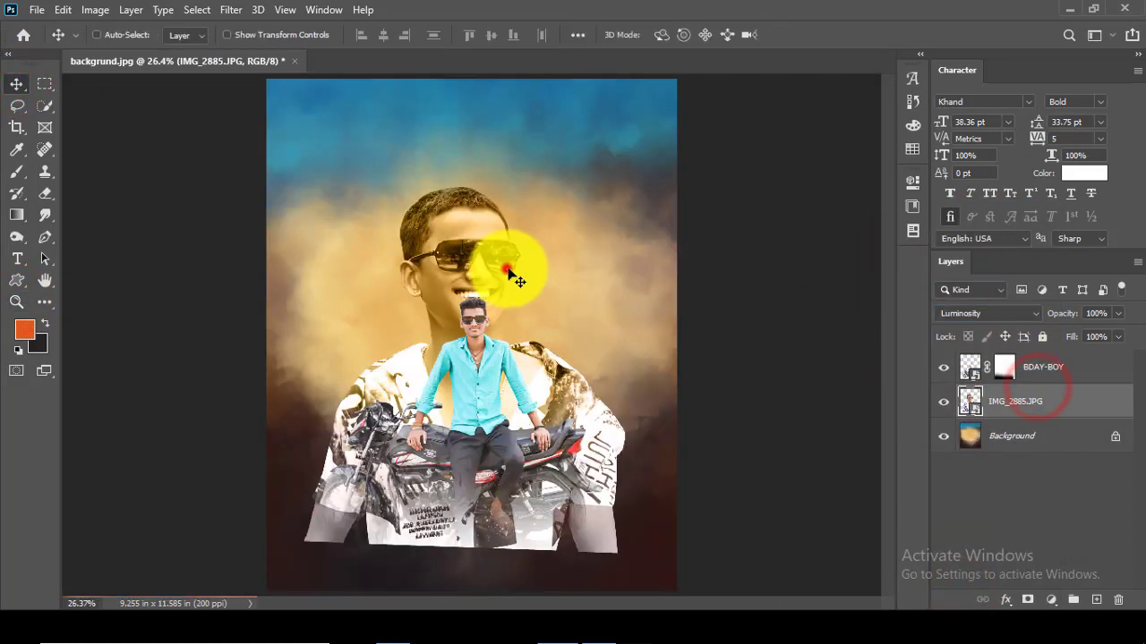
left_click_drag(508, 219, 549, 279)
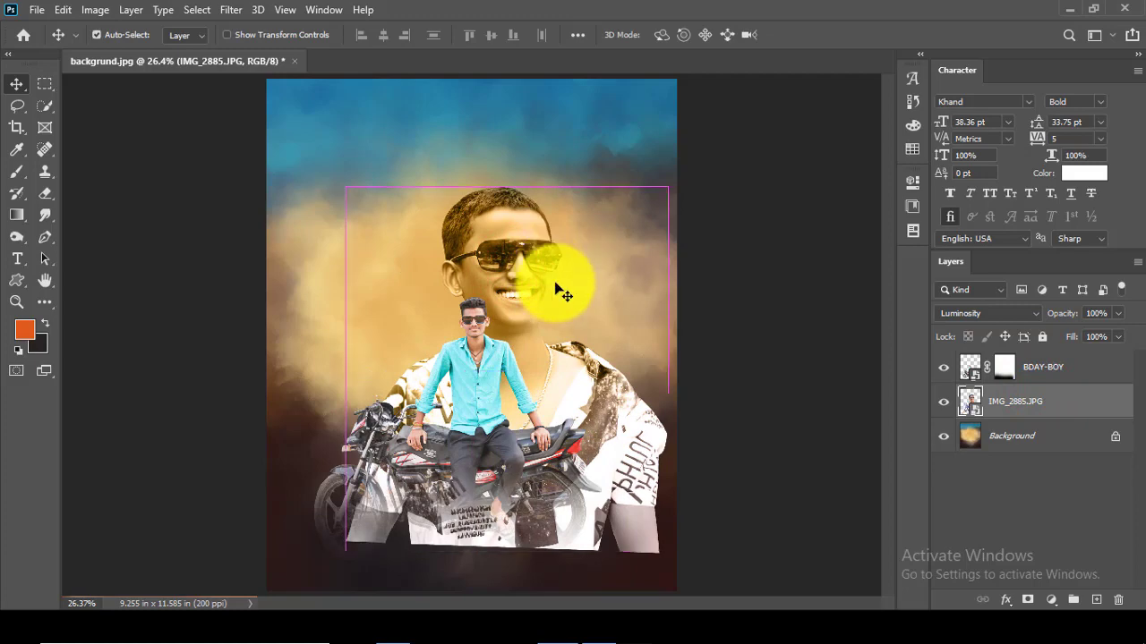
- Rotate the IMG_2885.JPG portrait to 5.66 degrees and reposition it just above the man on the motorcycle
key("ctrl+t")
left_click_drag(689, 544, 678, 537)
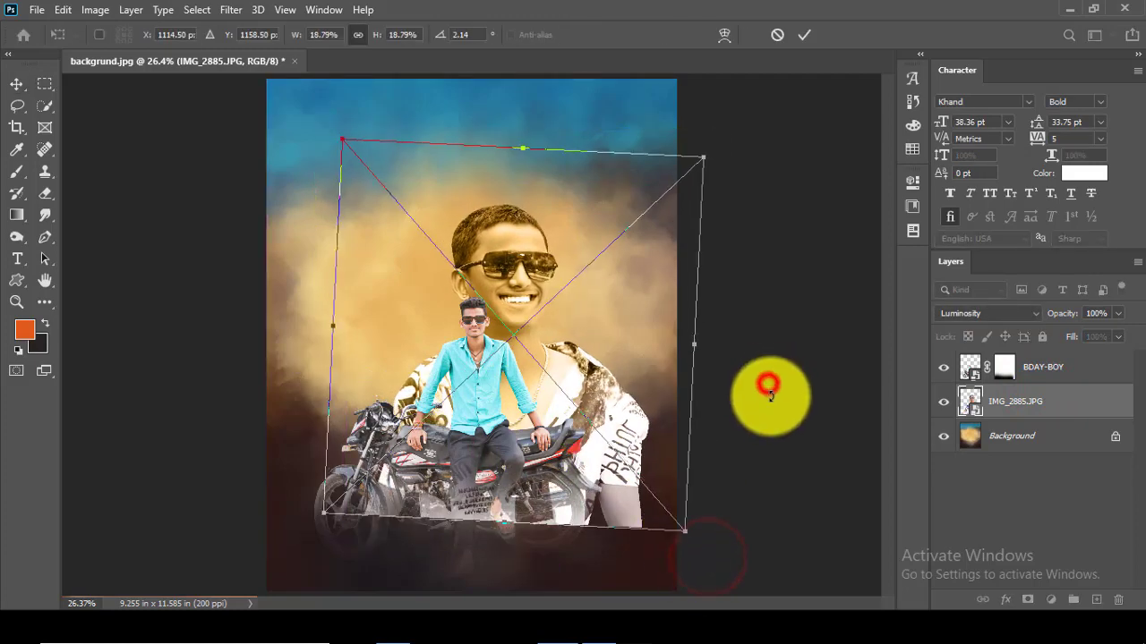
left_click_drag(767, 388, 771, 400)
left_click_drag(562, 331, 569, 306)
left_click(806, 34)
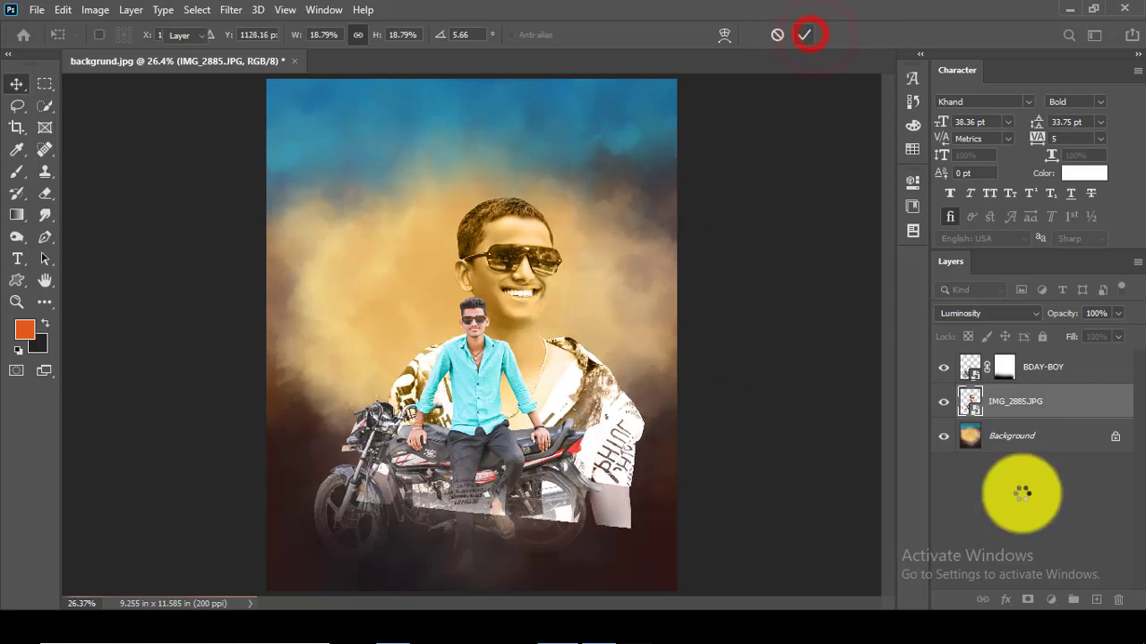
- Add a layer mask to IMG_2885.JPG and erase the portrait's lower body with a soft 1000 px eraser
left_click(1028, 600)
left_click(41, 194)
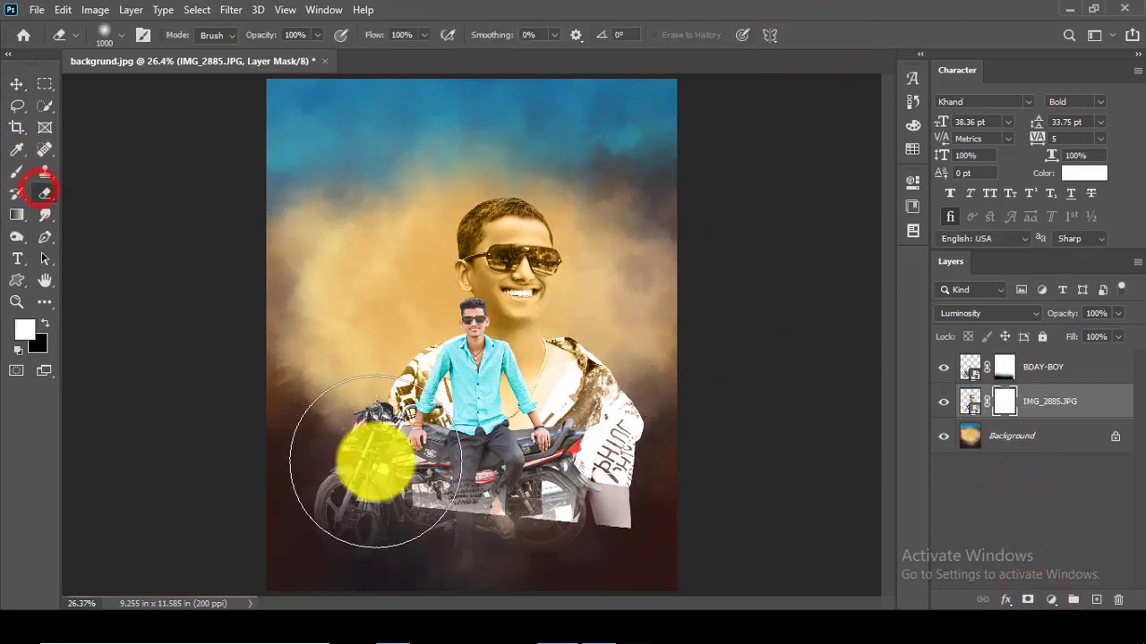
mouse_move(369, 392)
left_mouse_down()
mouse_move(380, 480)
mouse_move(429, 519)
mouse_move(608, 523)
mouse_move(656, 488)
mouse_move(659, 440)
mouse_move(665, 466)
mouse_move(534, 520)
mouse_move(452, 505)
mouse_move(383, 435)
mouse_move(377, 370)
mouse_move(516, 489)
mouse_move(677, 448)
left_mouse_up()
left_click(17, 83)
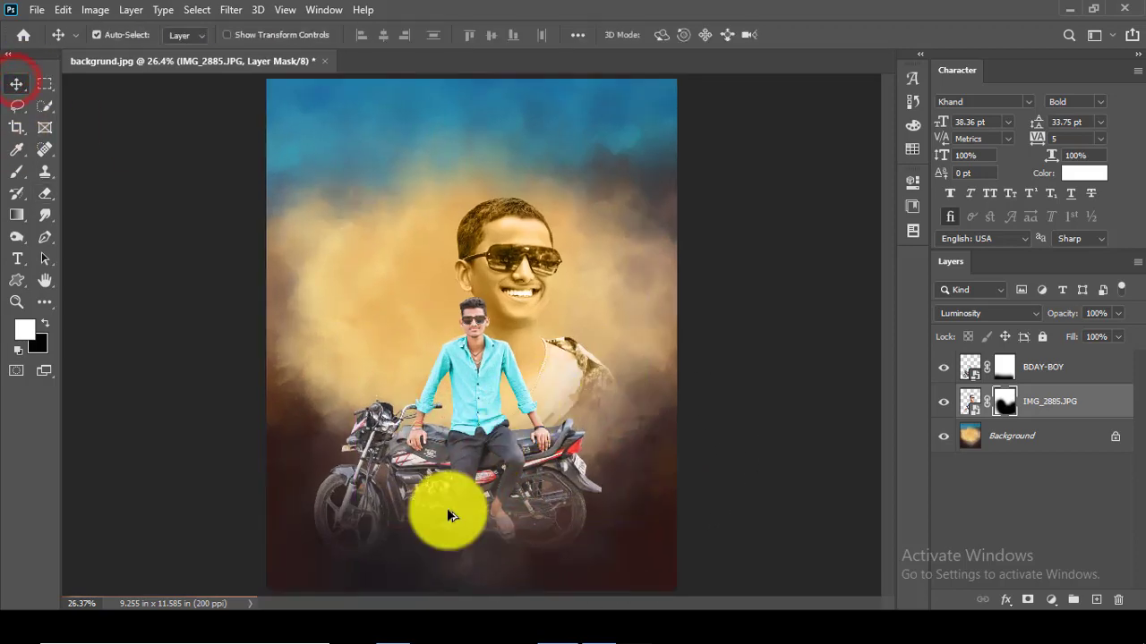
left_click(389, 622)
left_click_drag(484, 193, 421, 351)
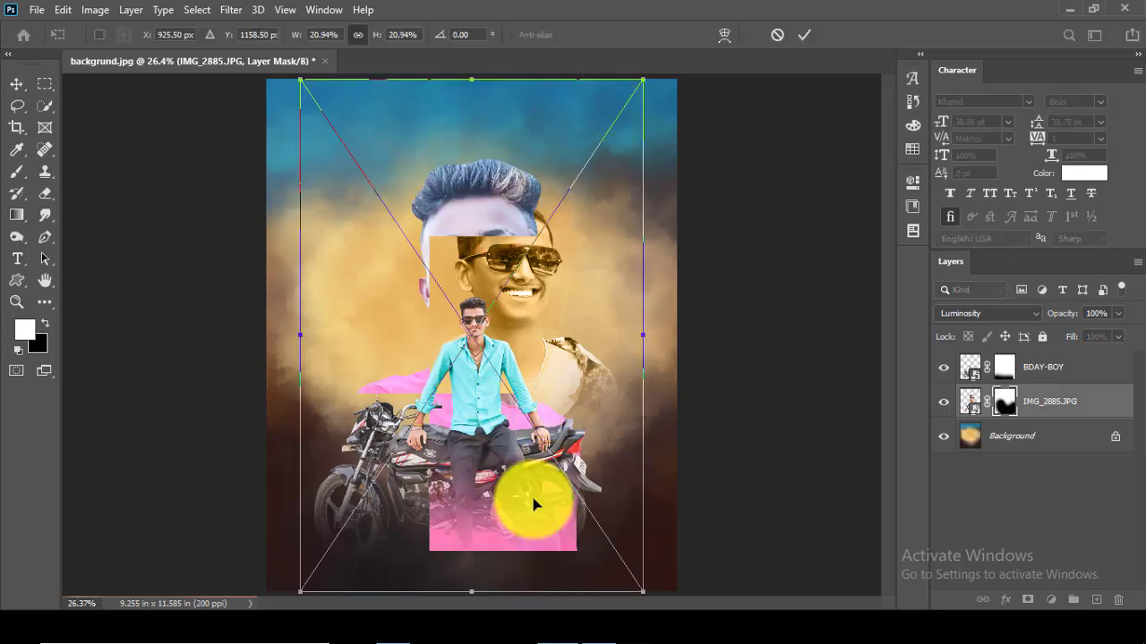
left_click_drag(632, 582, 611, 543)
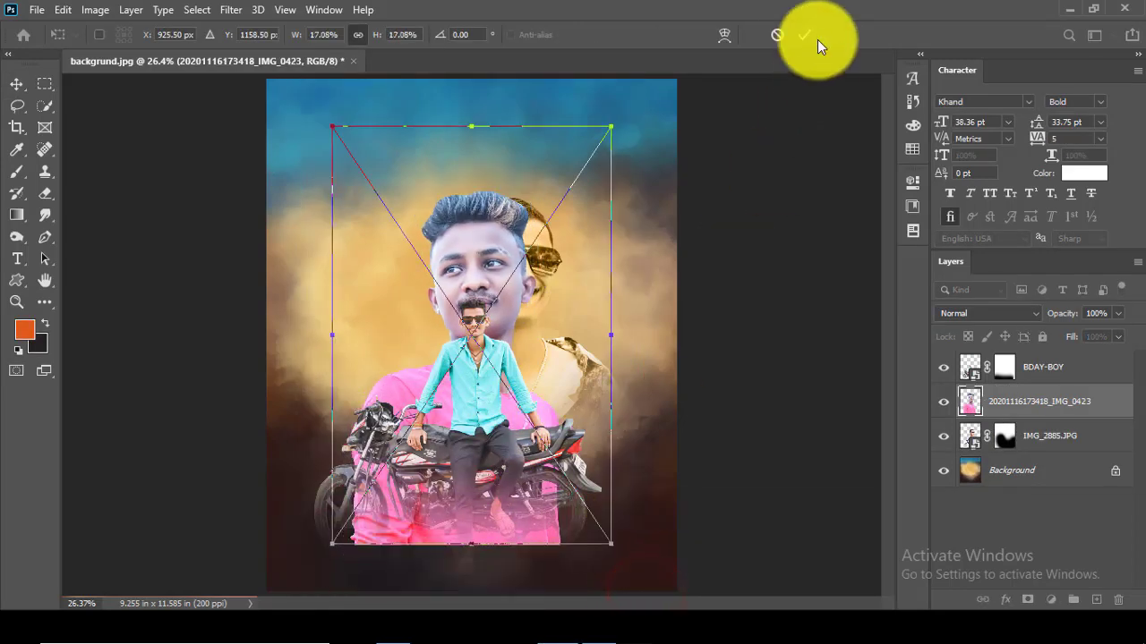
left_click_drag(529, 285, 472, 306)
left_click(1028, 599)
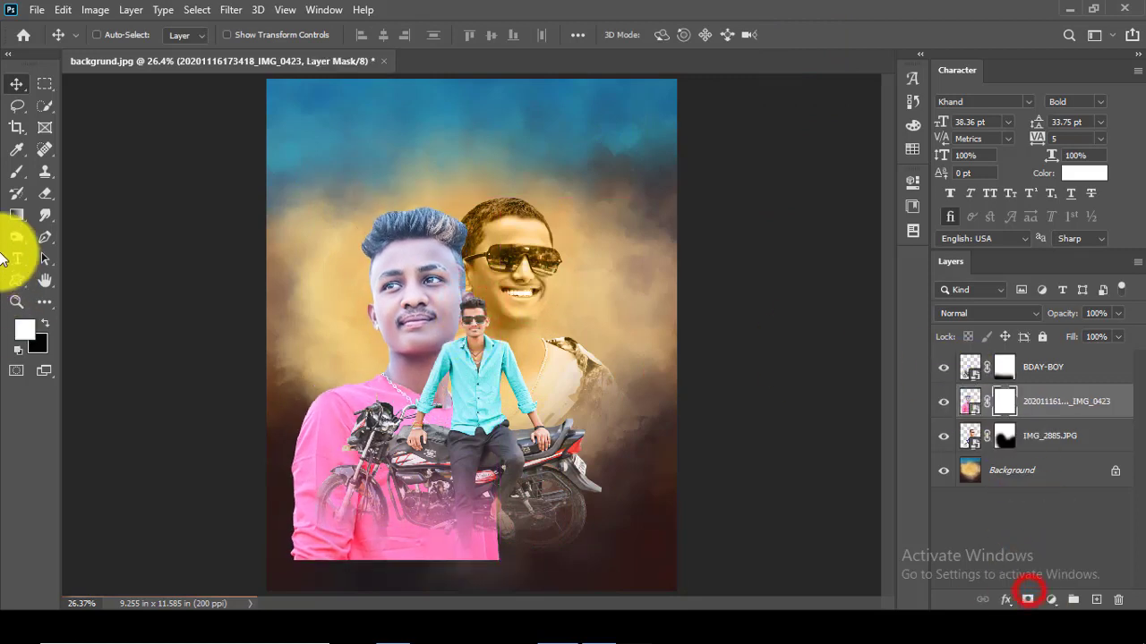
left_click(39, 195)
mouse_move(276, 516)
left_mouse_down()
mouse_move(327, 543)
mouse_move(428, 545)
mouse_move(489, 516)
mouse_move(359, 541)
mouse_move(290, 525)
mouse_move(280, 486)
mouse_move(319, 556)
mouse_move(488, 545)
mouse_move(334, 597)
mouse_move(389, 532)
left_mouse_up()
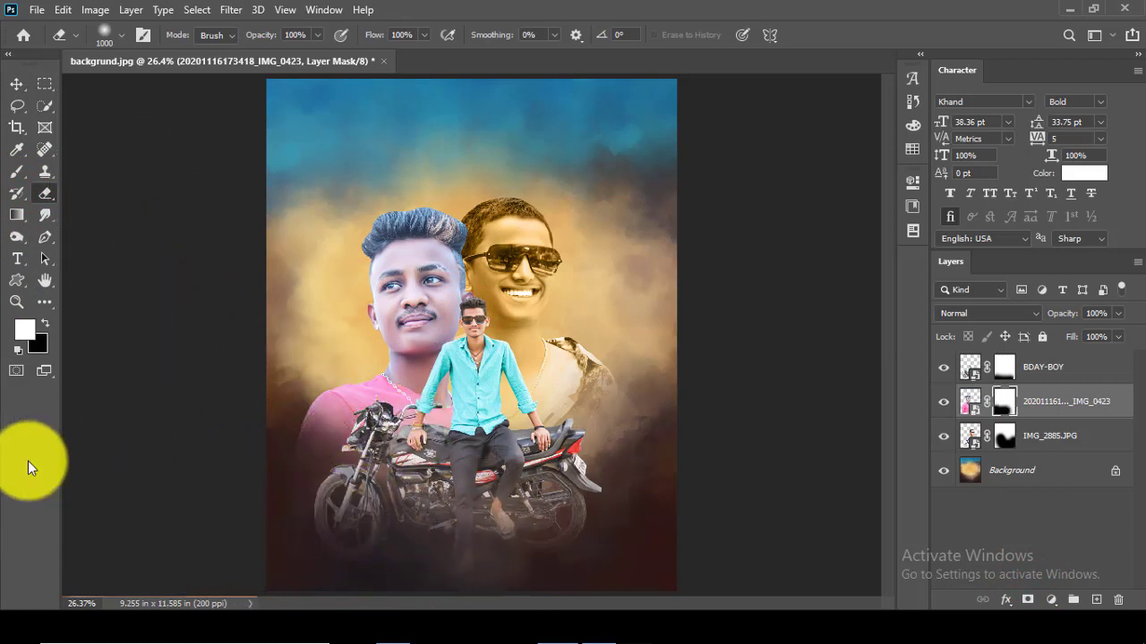
left_click(17, 352)
left_click(271, 509)
left_click(489, 545)
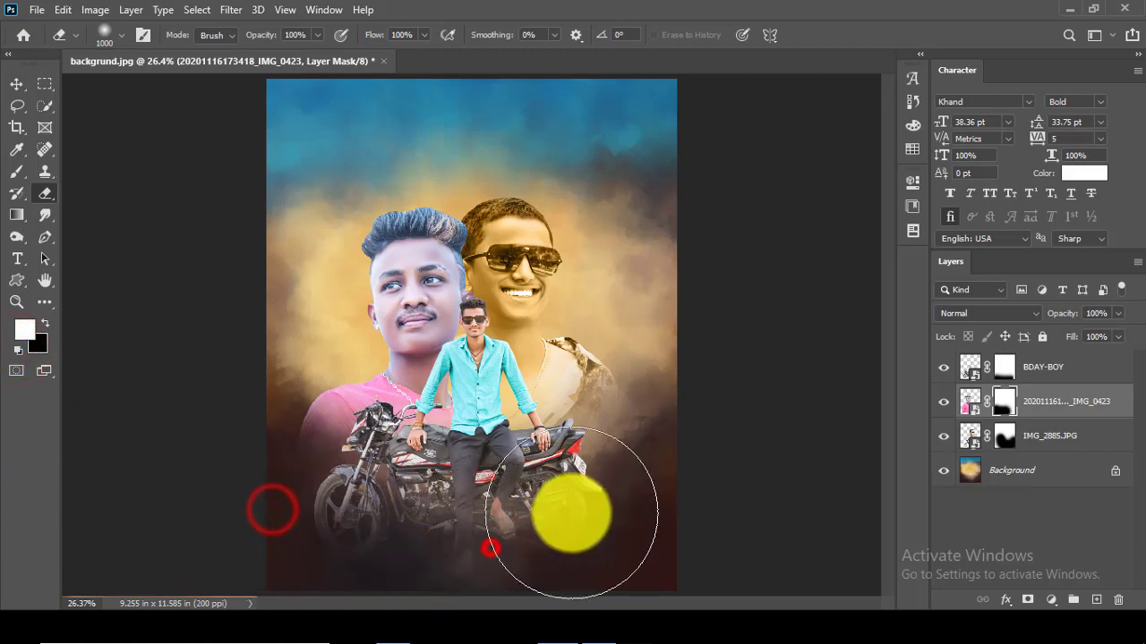
left_click(567, 537)
scroll(384, 528, "up", 3)
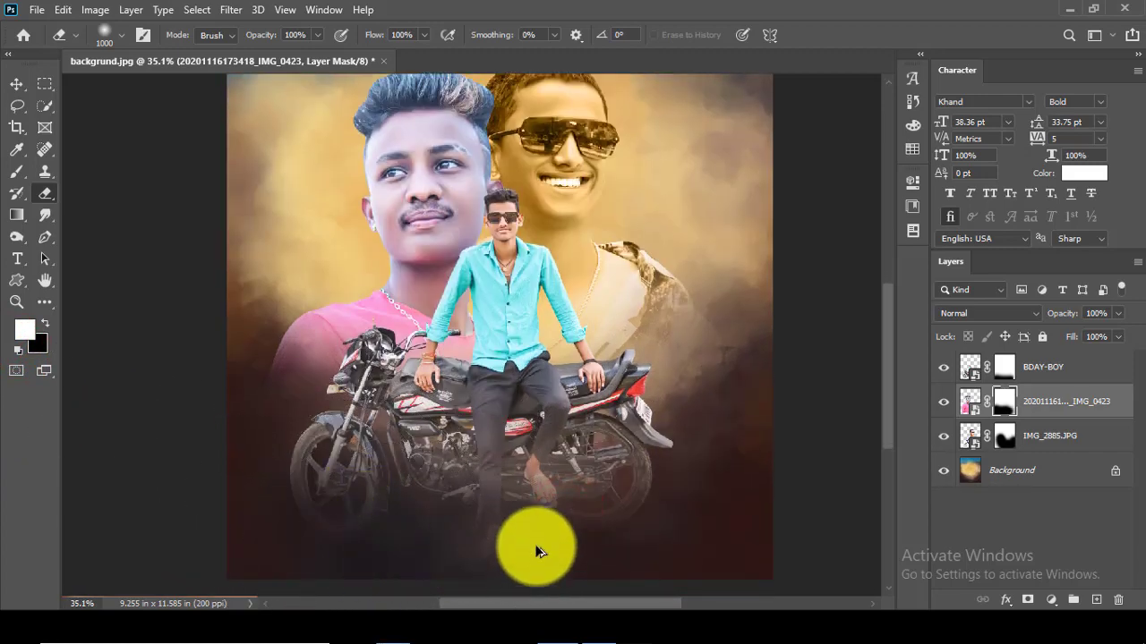
left_click(199, 319)
left_click(422, 554)
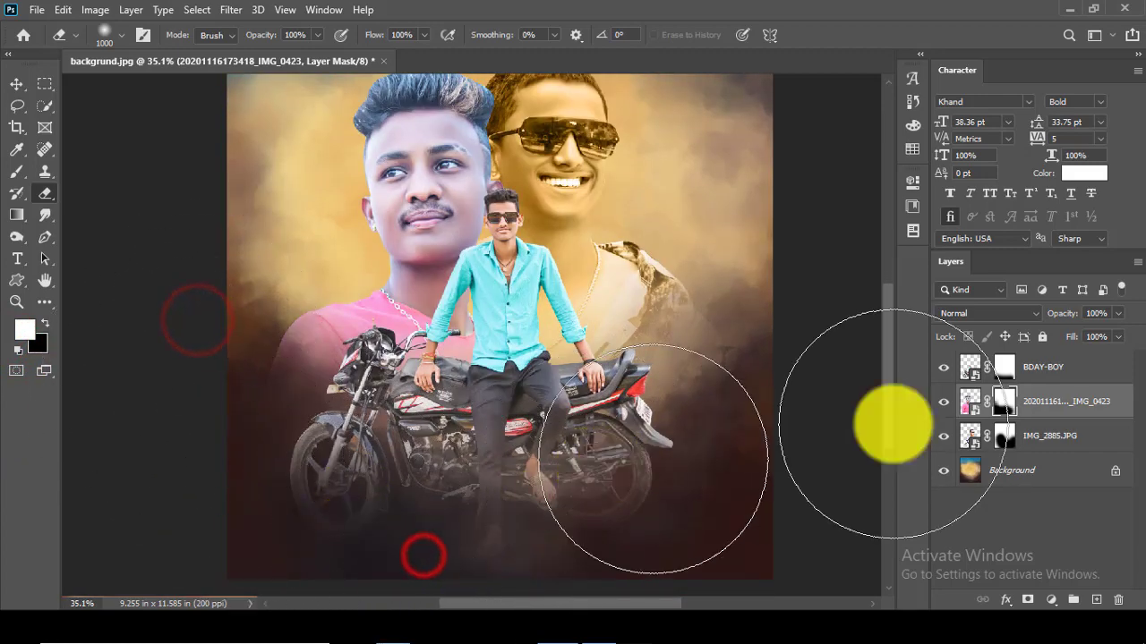
- Erase more of the lower areas on the IMG_2885.JPG and BDAY-BOY layer masks to blend them into the dark background
left_click(1006, 438)
left_click(737, 474)
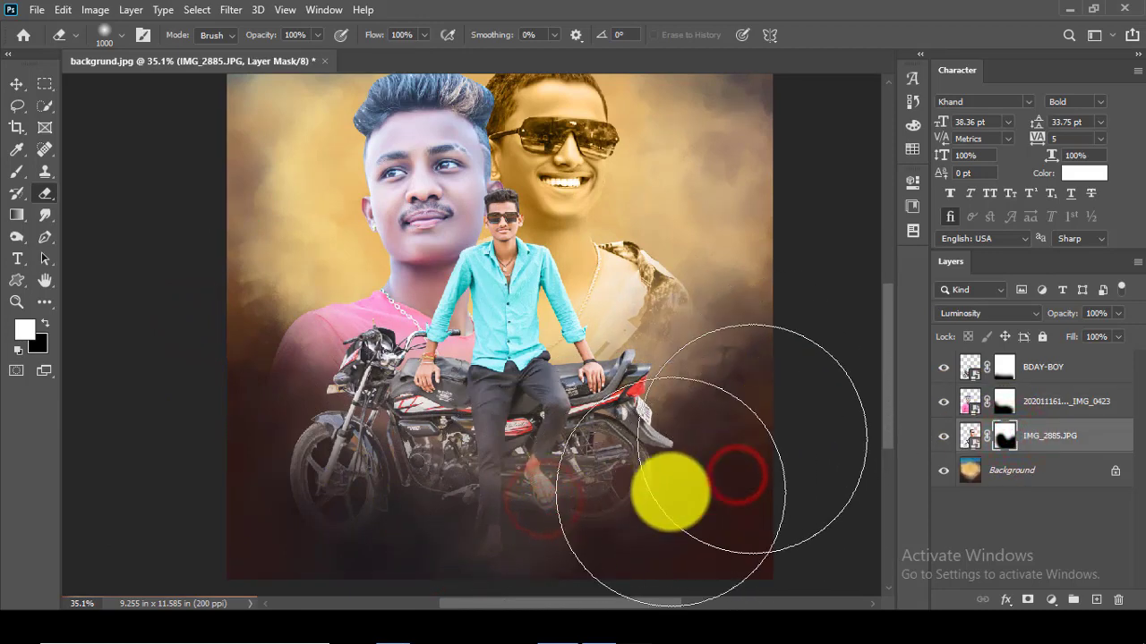
left_click(428, 525)
left_click(1004, 367)
scroll(581, 440, "down", 1)
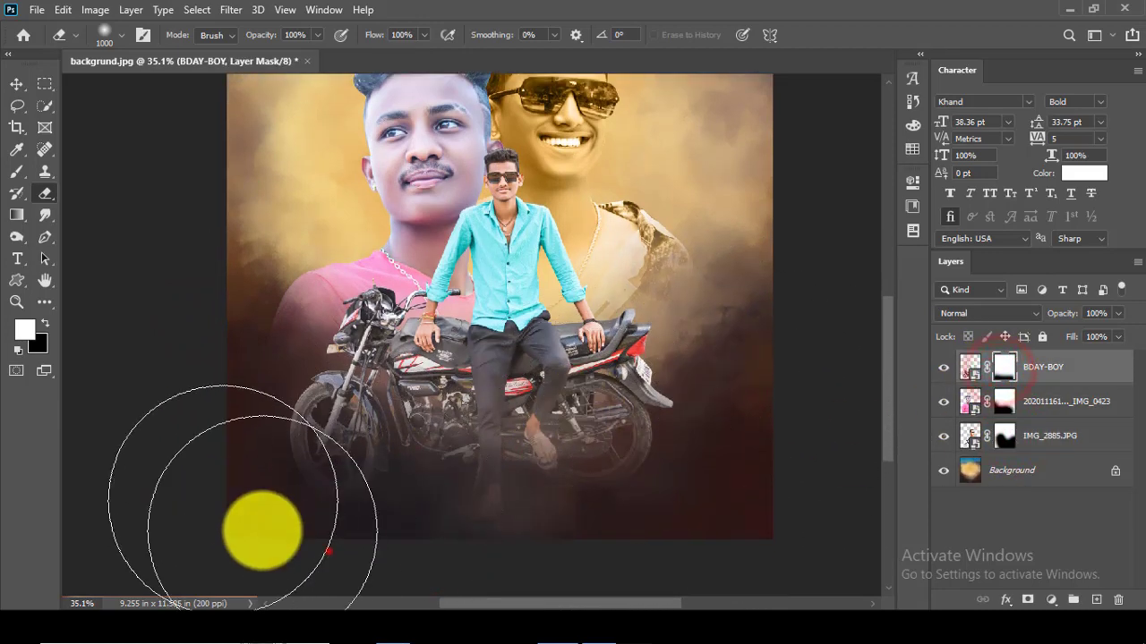
left_click(328, 552)
left_click(612, 563)
left_click(16, 83)
scroll(486, 256, "up", 3)
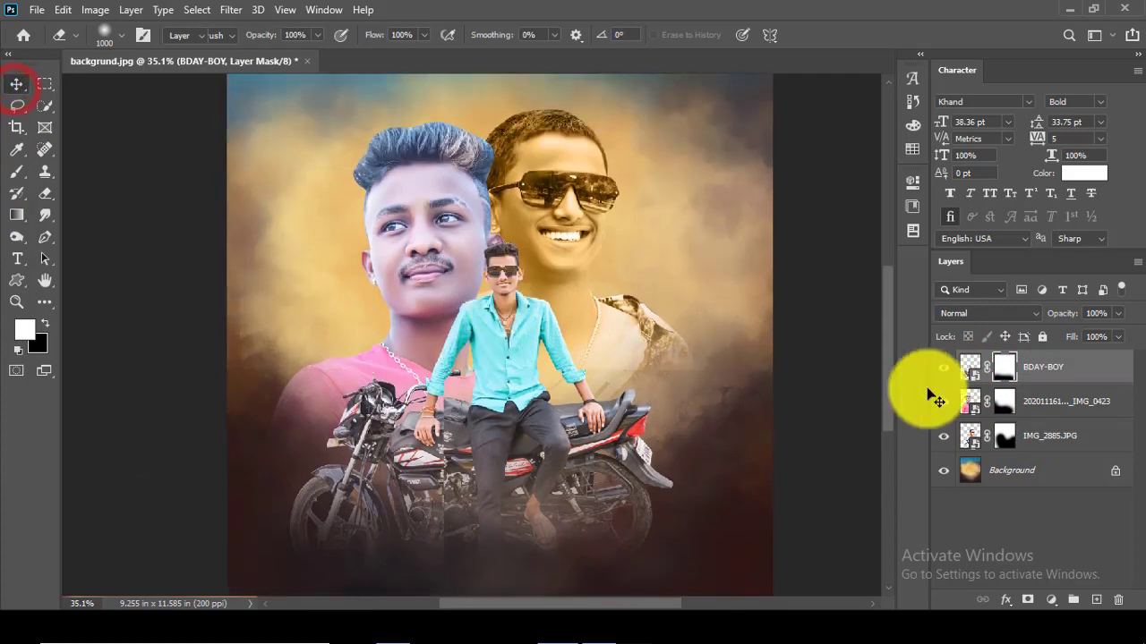
left_click(1031, 394)
left_click(984, 313)
left_click(957, 593)
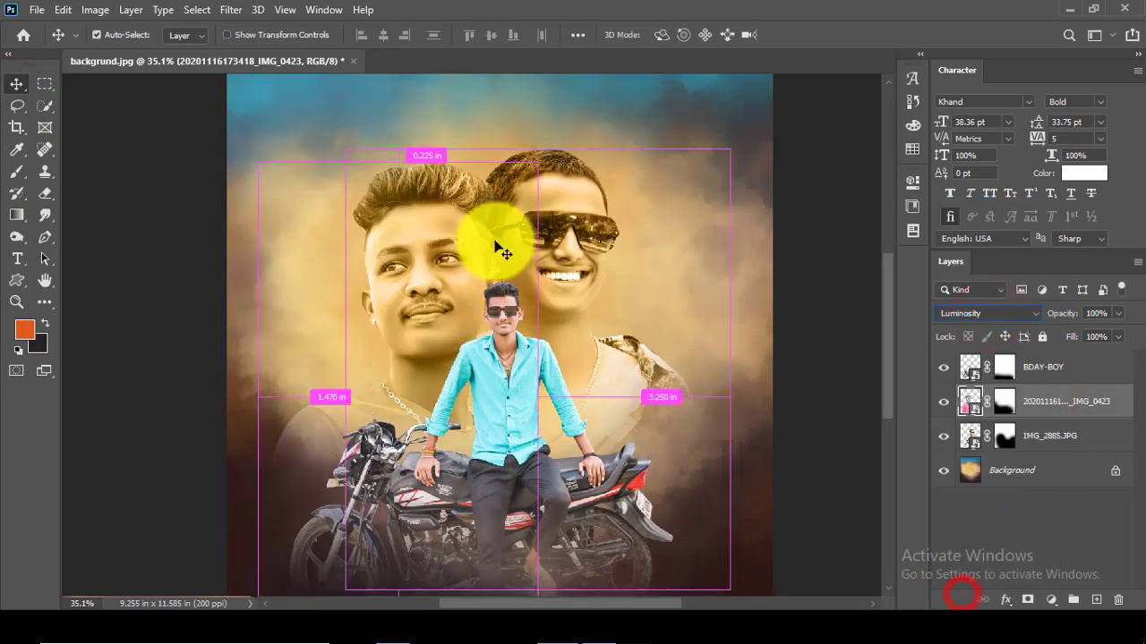
key("ctrl+t")
key("ctrl+0")
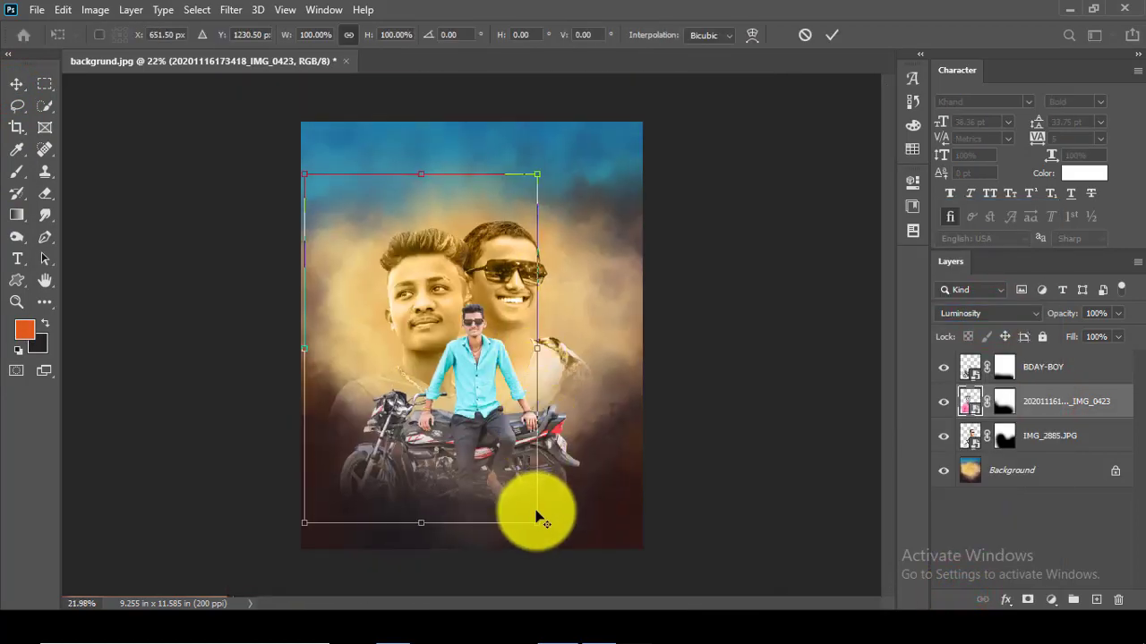
left_click_drag(535, 511, 529, 494)
left_click_drag(567, 404, 563, 414)
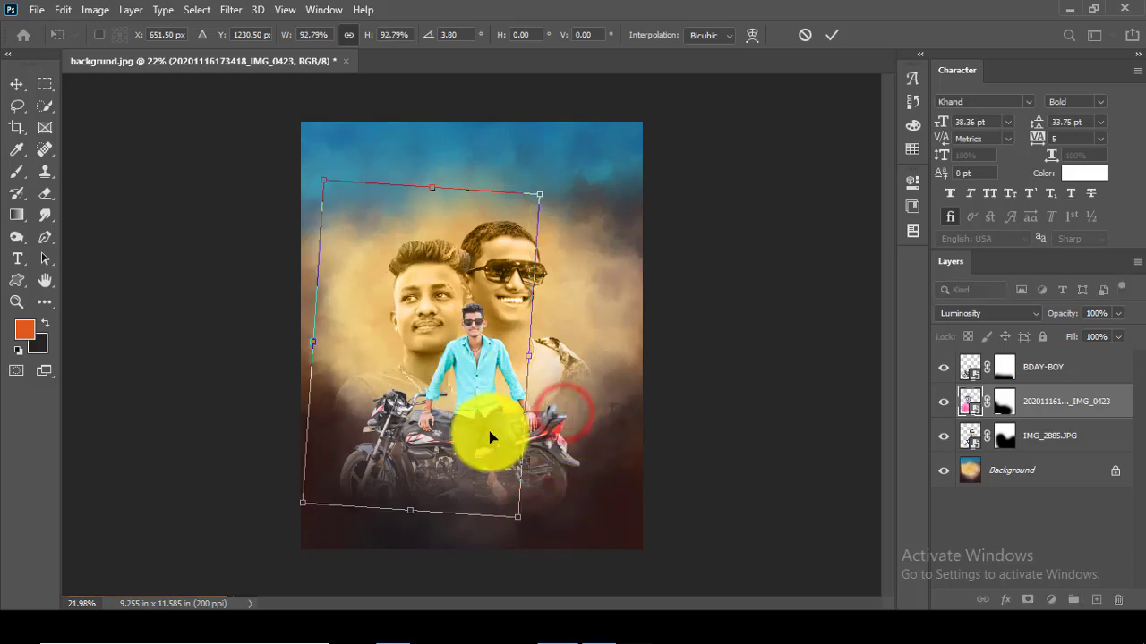
left_click(832, 34)
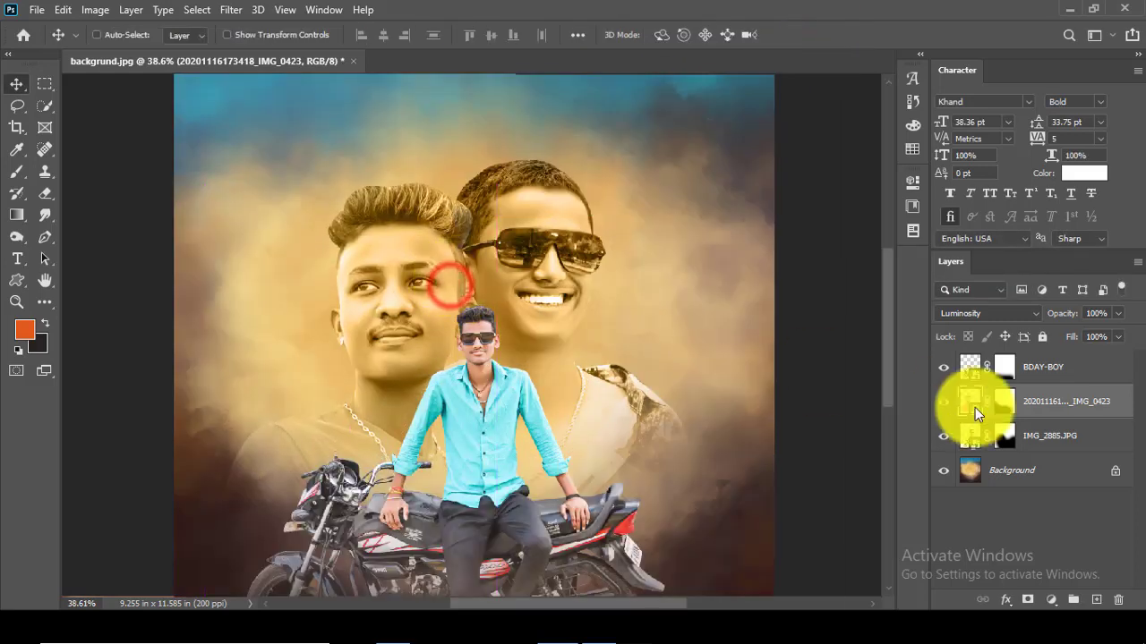
- Shift the IMG_2885.JPG portrait slightly to the right and down, away from the neighbouring face
left_click(1049, 436)
left_click_drag(614, 253, 632, 268)
scroll(511, 253, "down", 7)
scroll(511, 253, "up", 2)
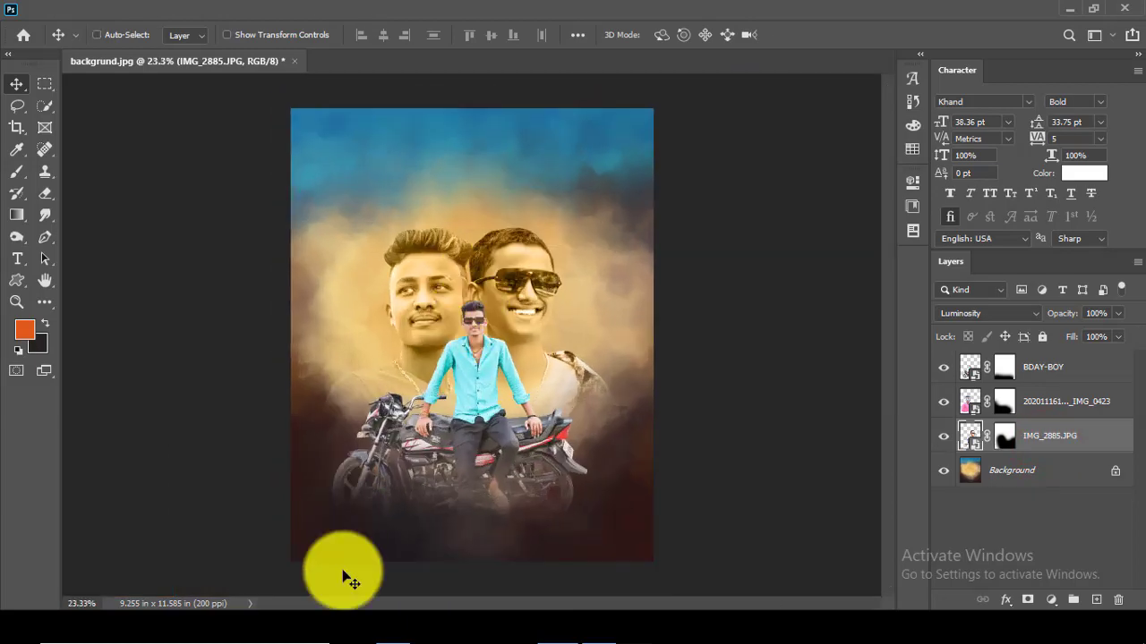
- Place the DSC_0827 PSD cutout at the left of the group, scaled to 55.64% and rotated 5.13 degrees
left_click(398, 627)
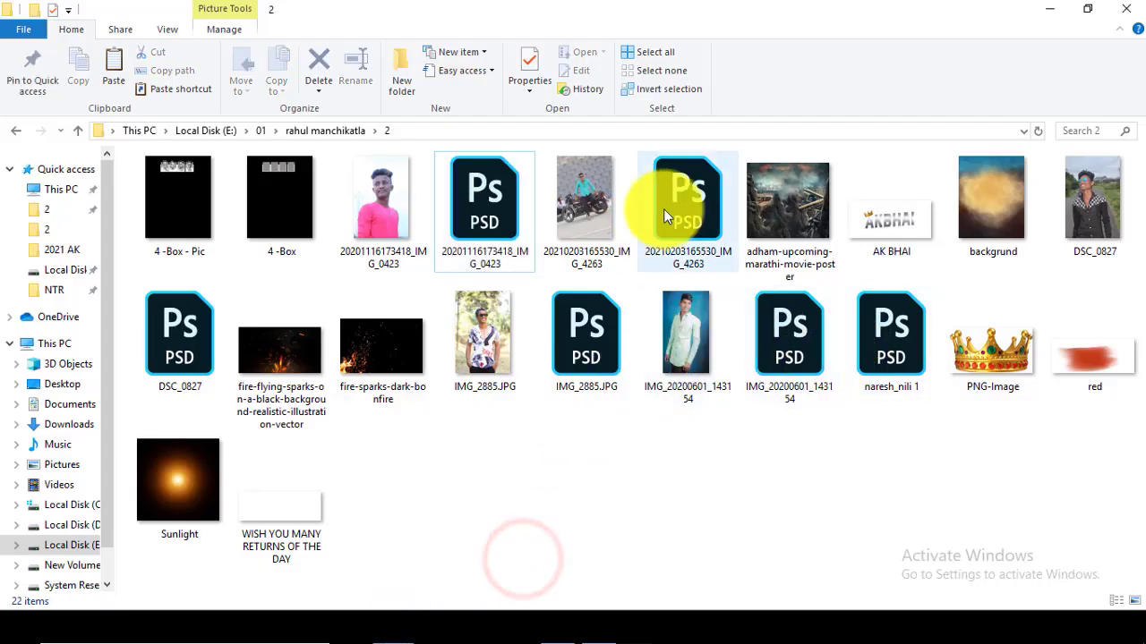
left_click_drag(179, 320, 416, 374)
left_click_drag(347, 273, 388, 346)
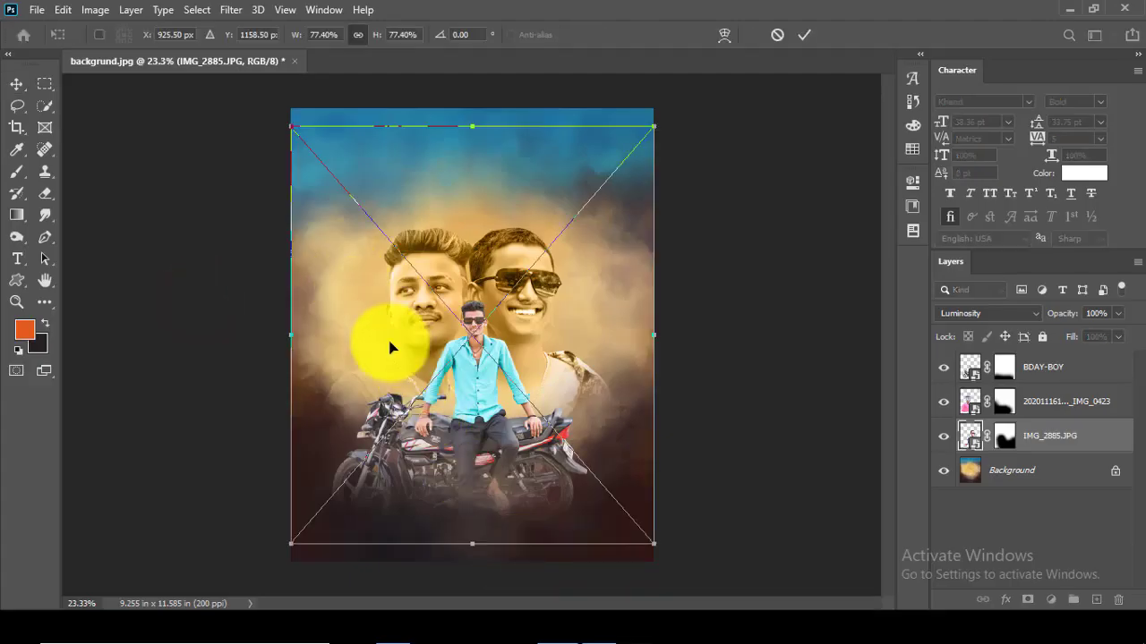
left_click_drag(653, 547, 619, 430)
left_click_drag(656, 372, 654, 388)
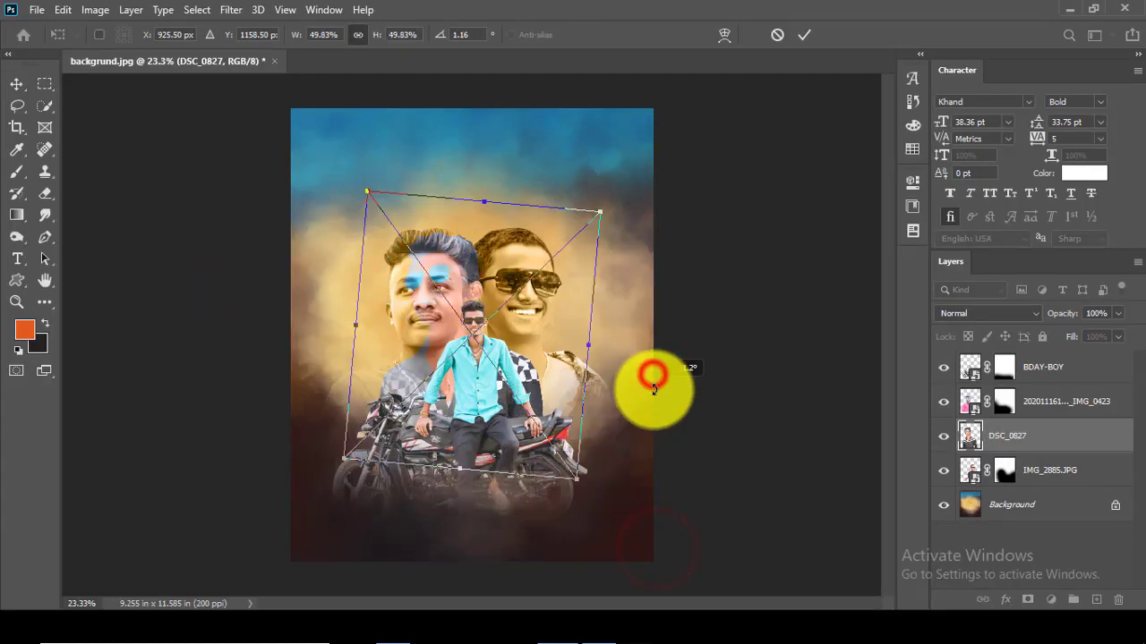
left_click_drag(554, 369, 456, 386)
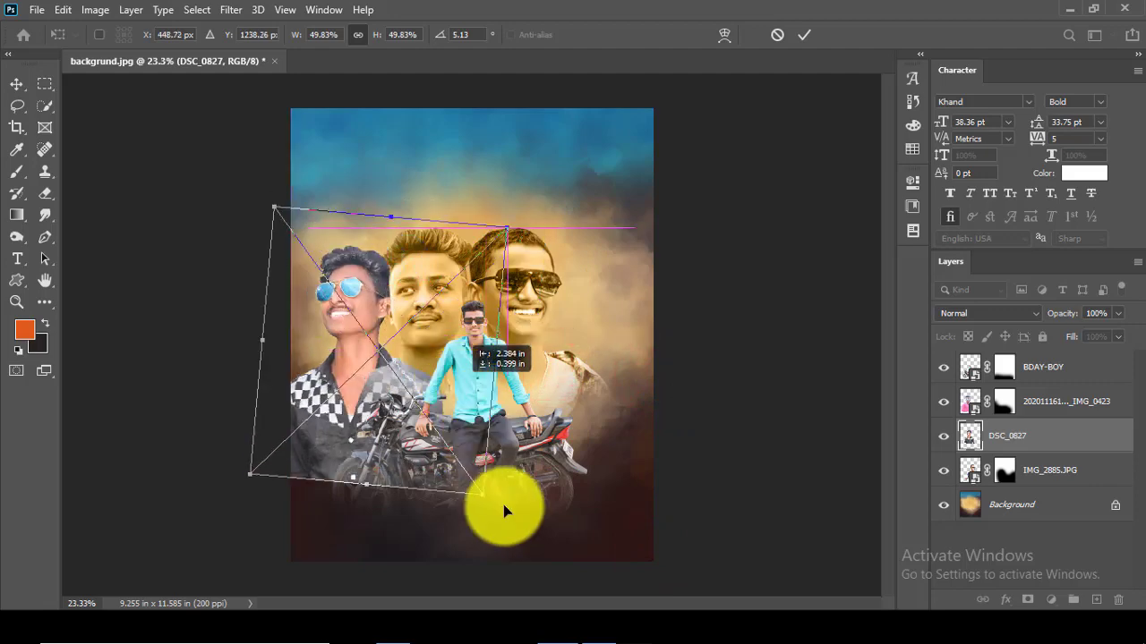
left_click_drag(484, 492, 495, 511)
left_click(804, 35)
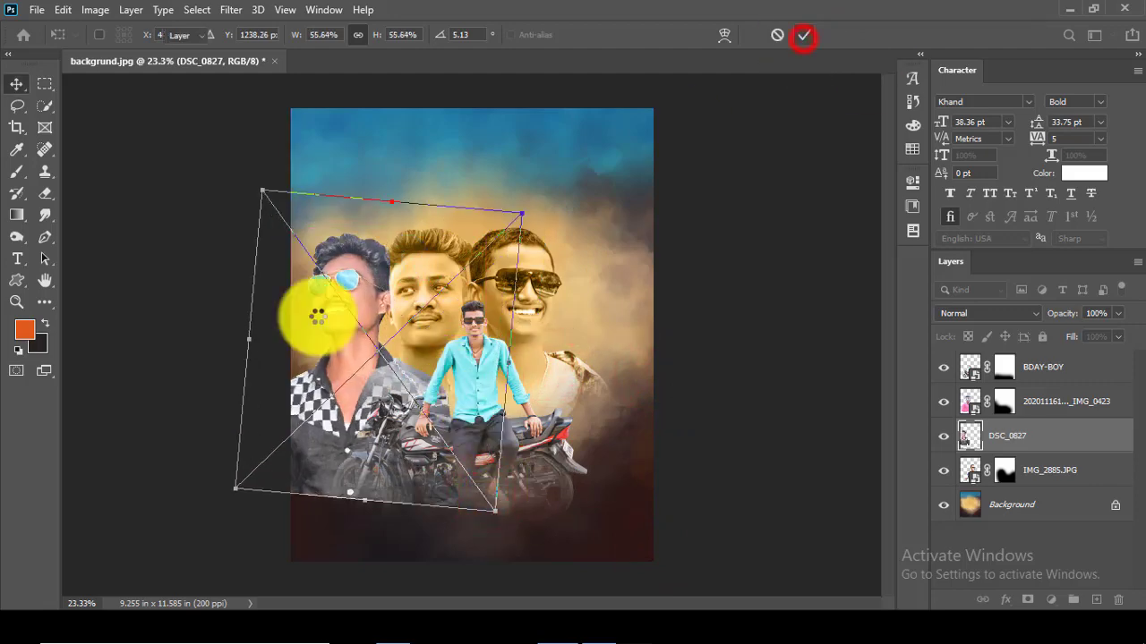
- Nudge the DSC_0827 portrait slightly right and down, and set its blend mode to Luminosity
scroll(356, 298, "up", 5)
left_click_drag(374, 261, 387, 278)
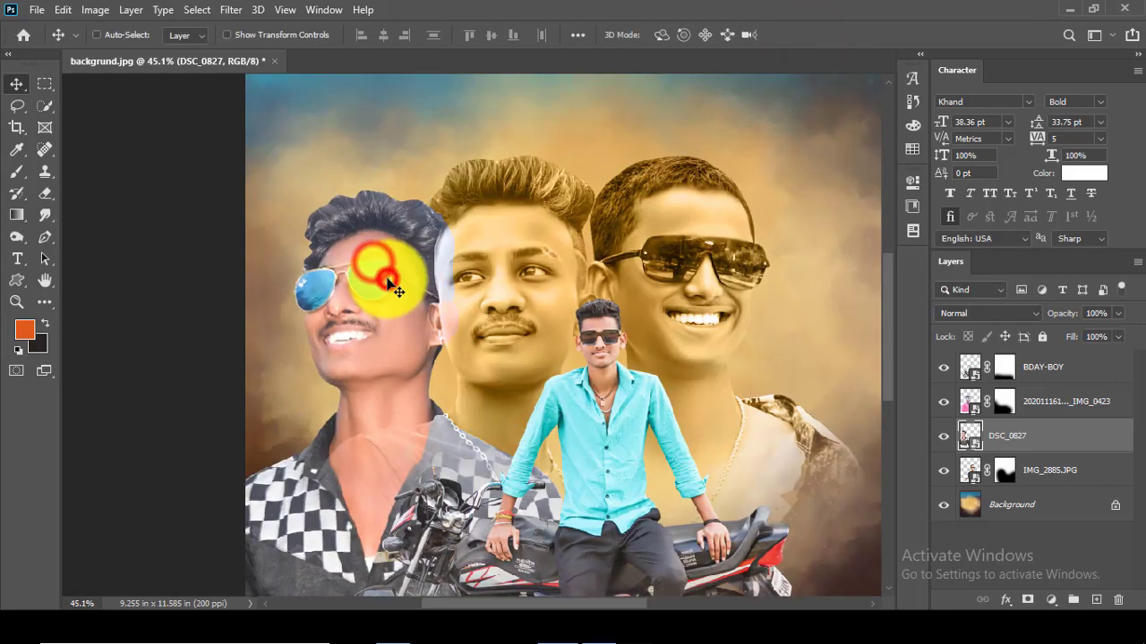
key("ctrl+0")
left_click(969, 310)
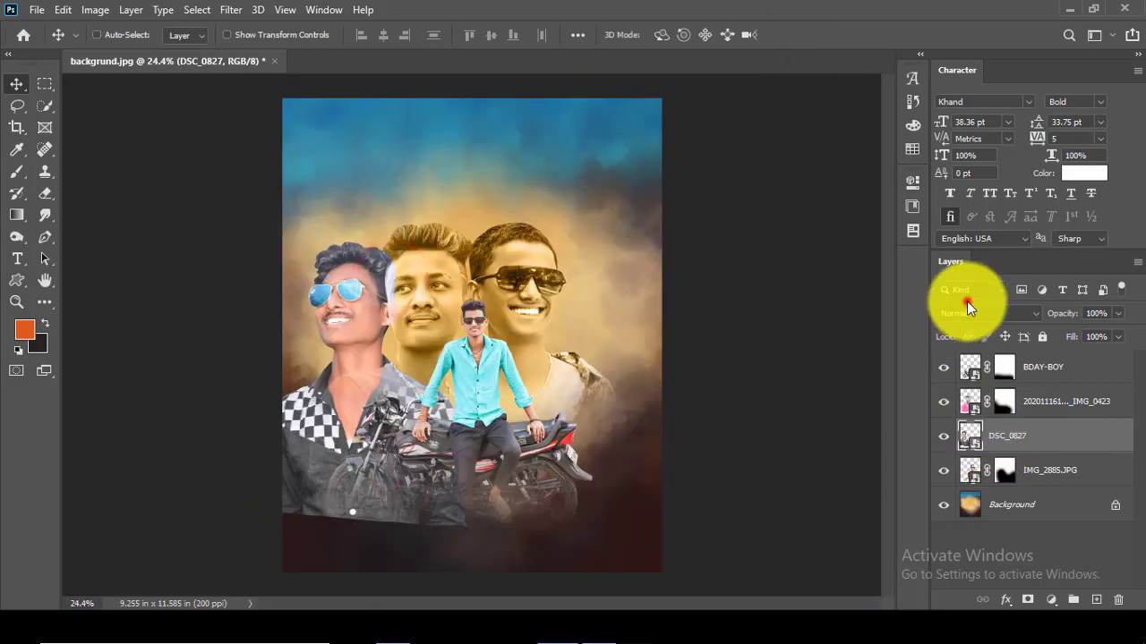
left_click(968, 595)
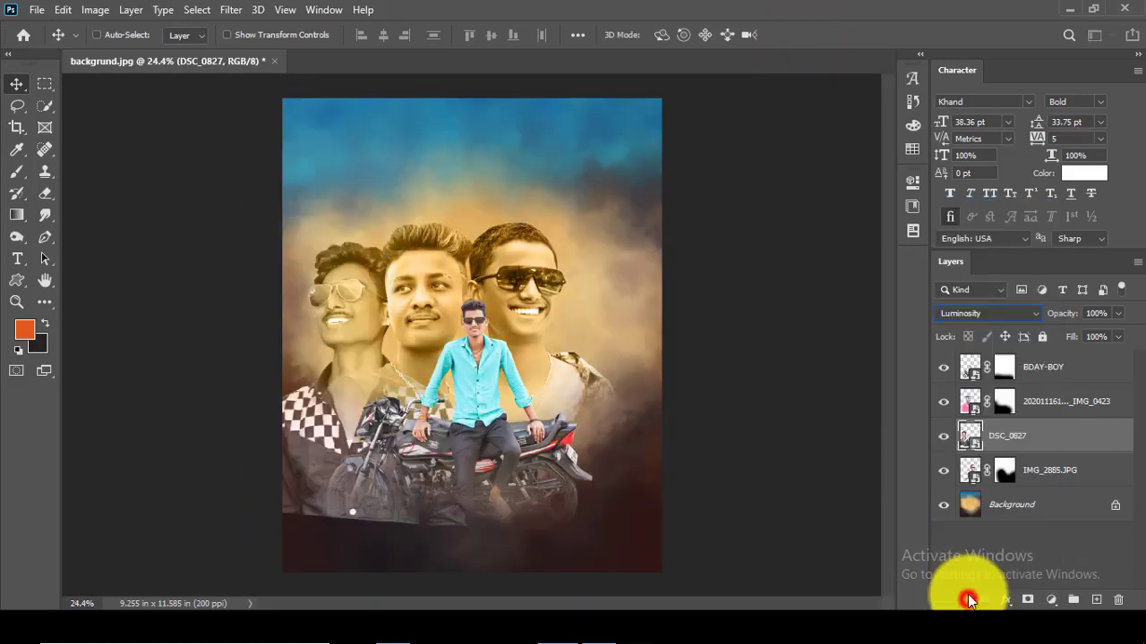
- Add a layer mask to DSC_0827 and erase the lower part of the checkered shirt with the 1000 px eraser
left_click(1027, 600)
left_click(45, 194)
mouse_move(238, 442)
left_mouse_down()
mouse_move(299, 511)
mouse_move(364, 519)
mouse_move(422, 497)
mouse_move(455, 456)
mouse_move(491, 489)
mouse_move(495, 461)
mouse_move(318, 473)
mouse_move(251, 446)
mouse_move(316, 523)
left_mouse_up()
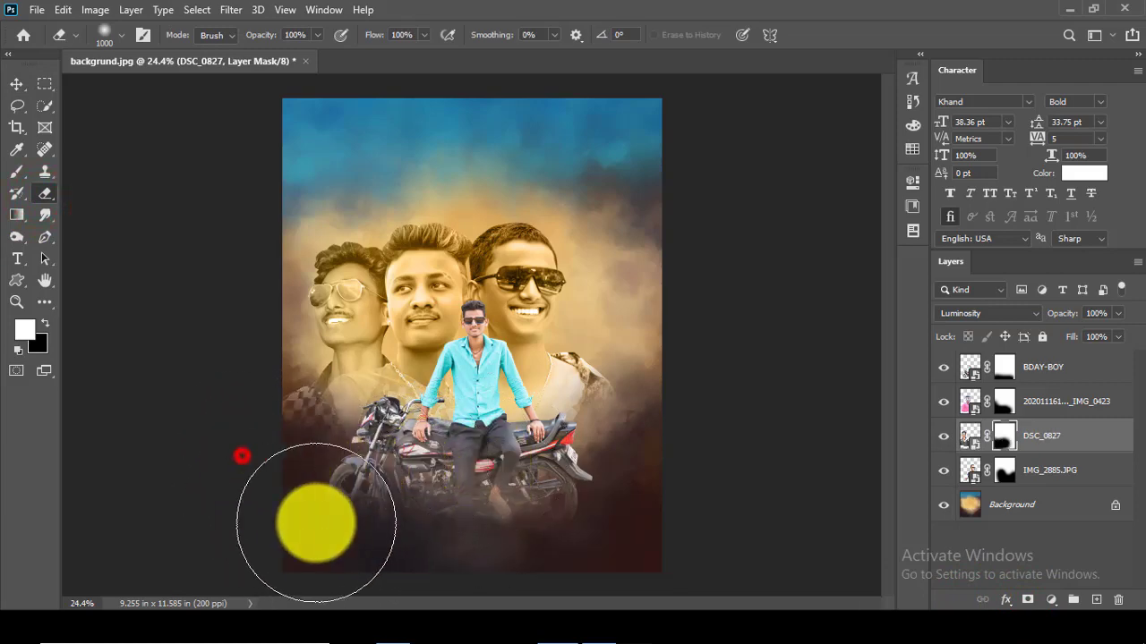
left_click(436, 520, "ctrl")
left_click(20, 172)
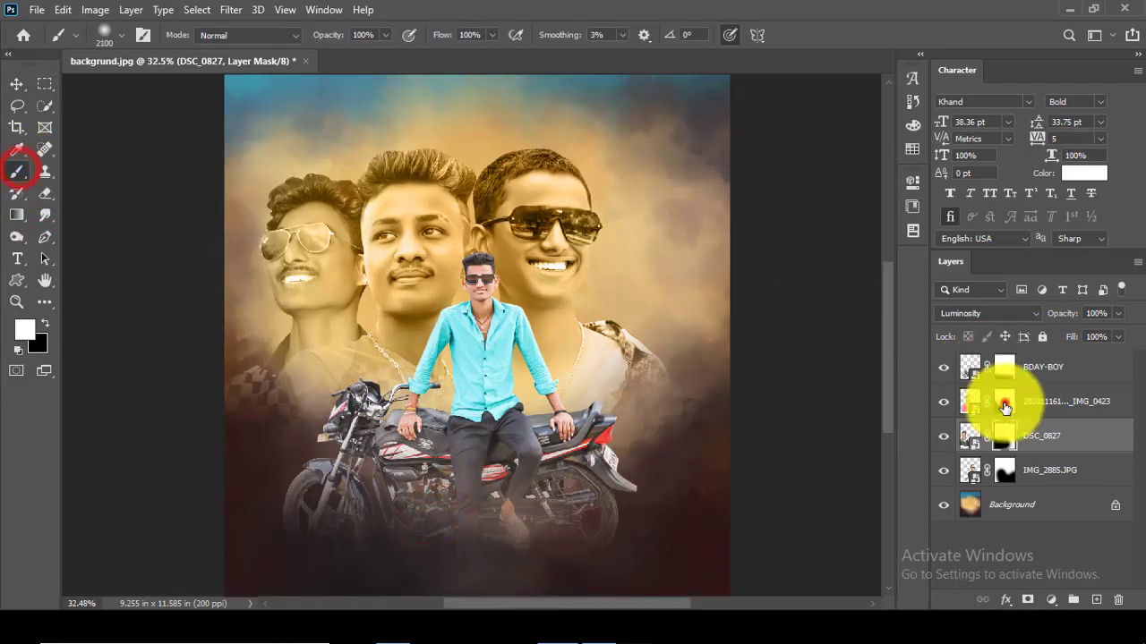
left_click(1003, 402)
key("bracketleft")
key("bracketleft")
key("bracketleft")
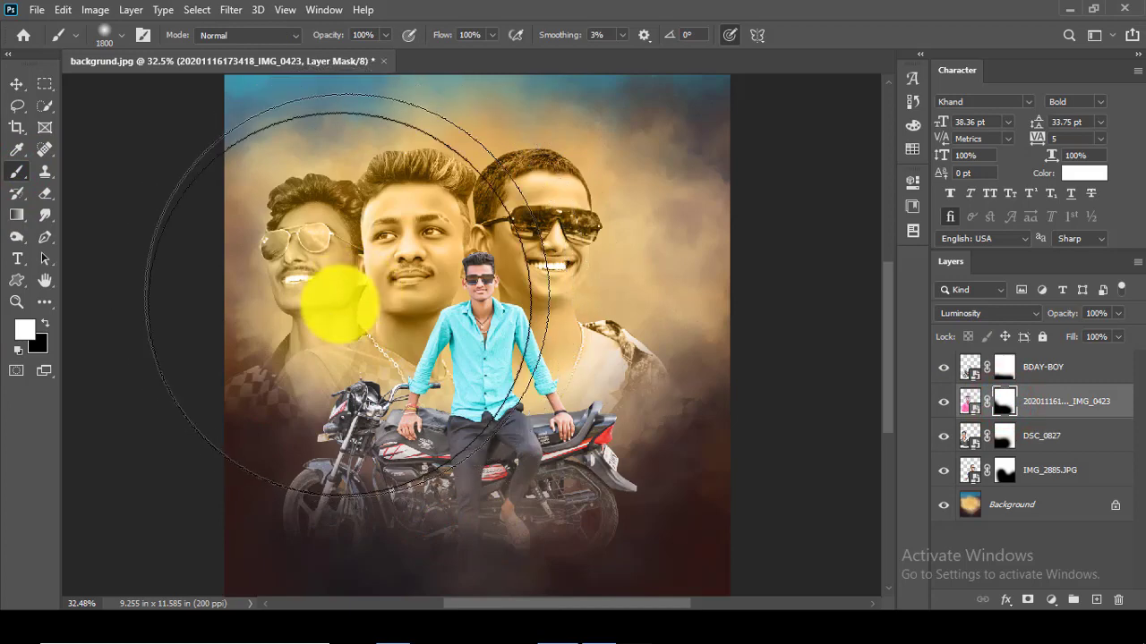
key("bracketleft")
mouse_move(323, 337)
left_mouse_down()
mouse_move(388, 317)
mouse_move(320, 302)
left_mouse_up()
left_click(45, 194)
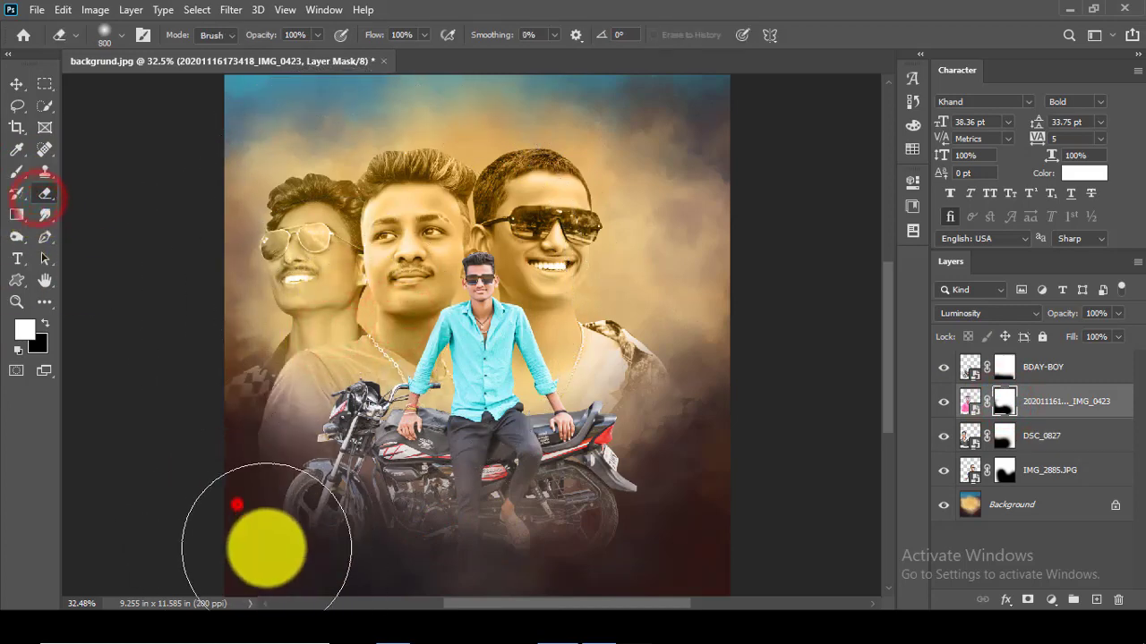
left_click(358, 581)
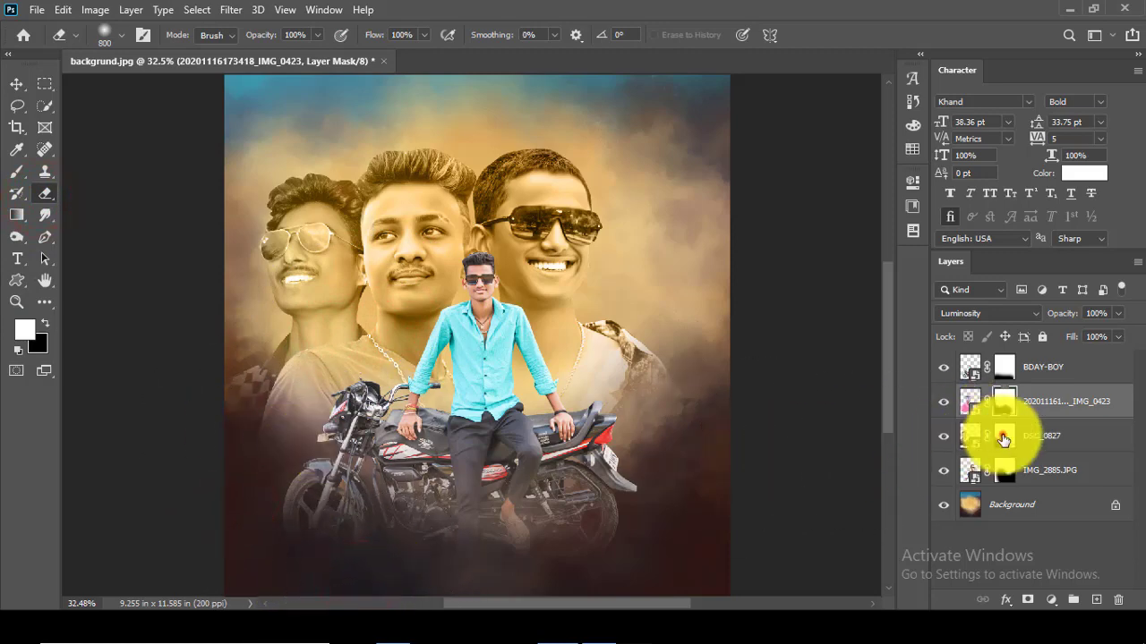
left_click(1003, 438)
left_click(304, 479)
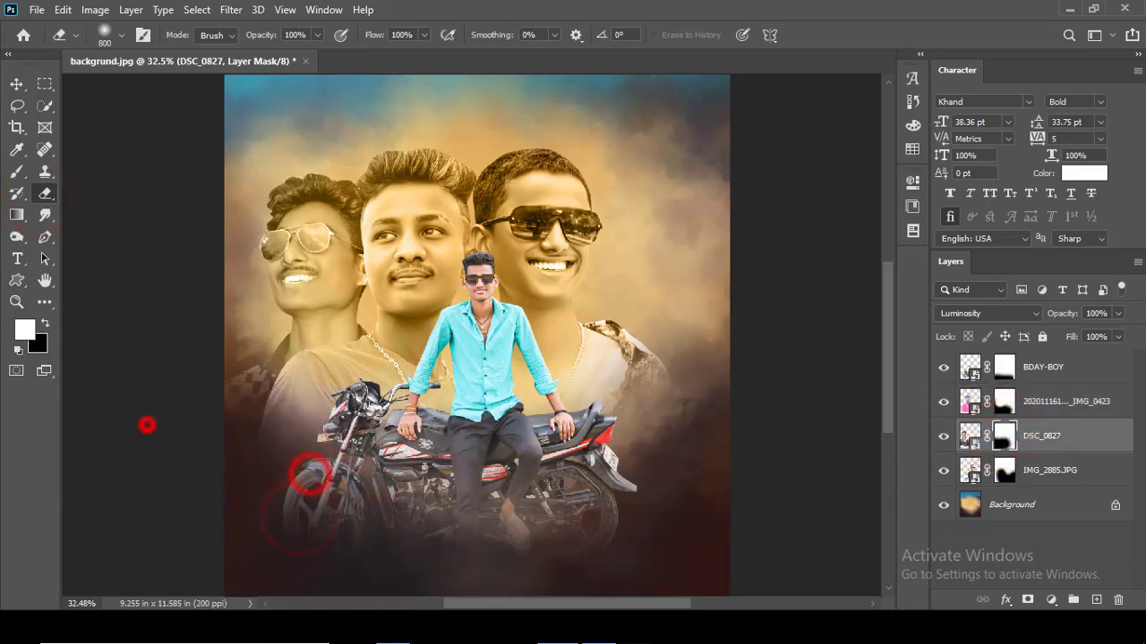
left_click(19, 84)
- Place the IMG_20200601_143154 portrait cutout into the banner above the DSC_0827 layer
scroll(439, 185, "up", 2)
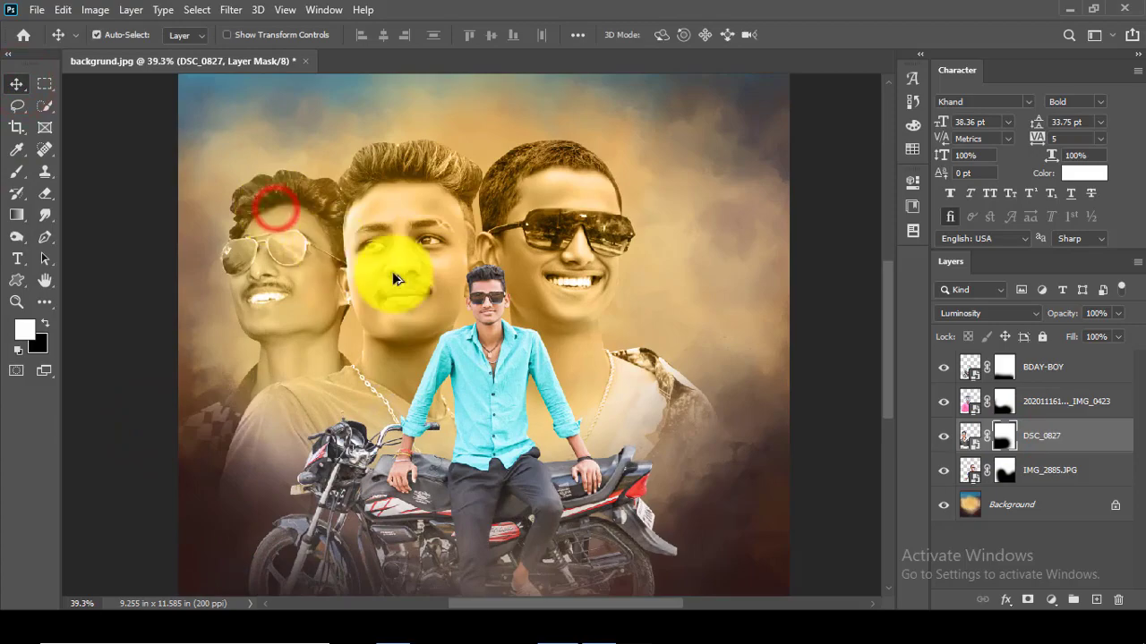
scroll(396, 279, "down", 1)
left_click(383, 606)
left_click_drag(787, 349, 649, 318)
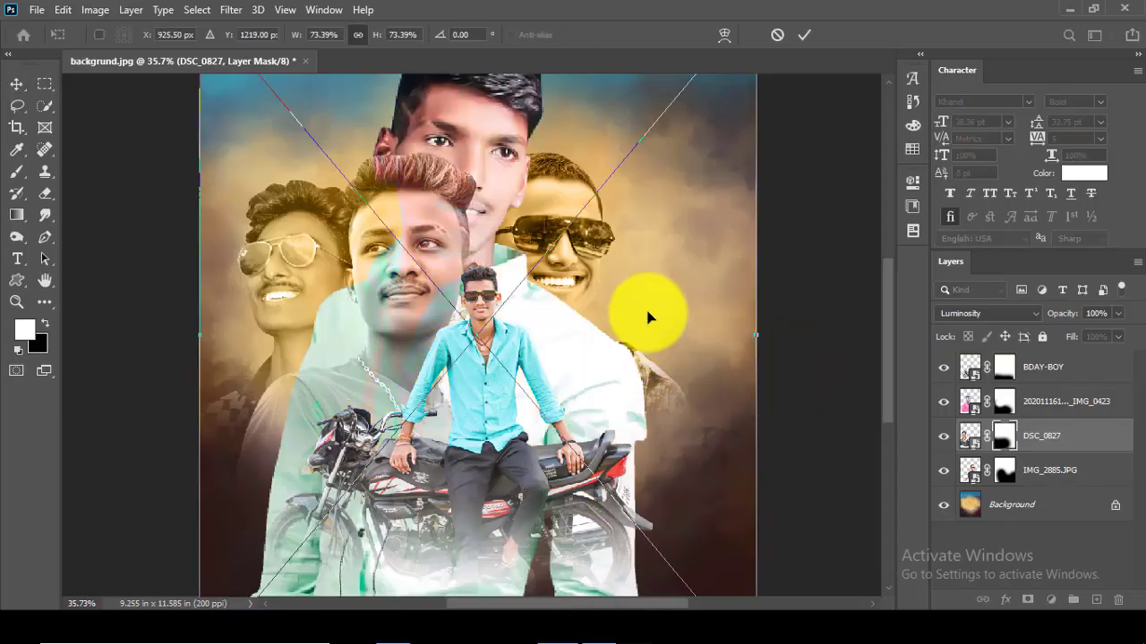
- Scale the IMG_20200601_143154 portrait to about 59% with a slight counterclockwise tilt, and move its layer directly above Background
scroll(618, 358, "down", 3)
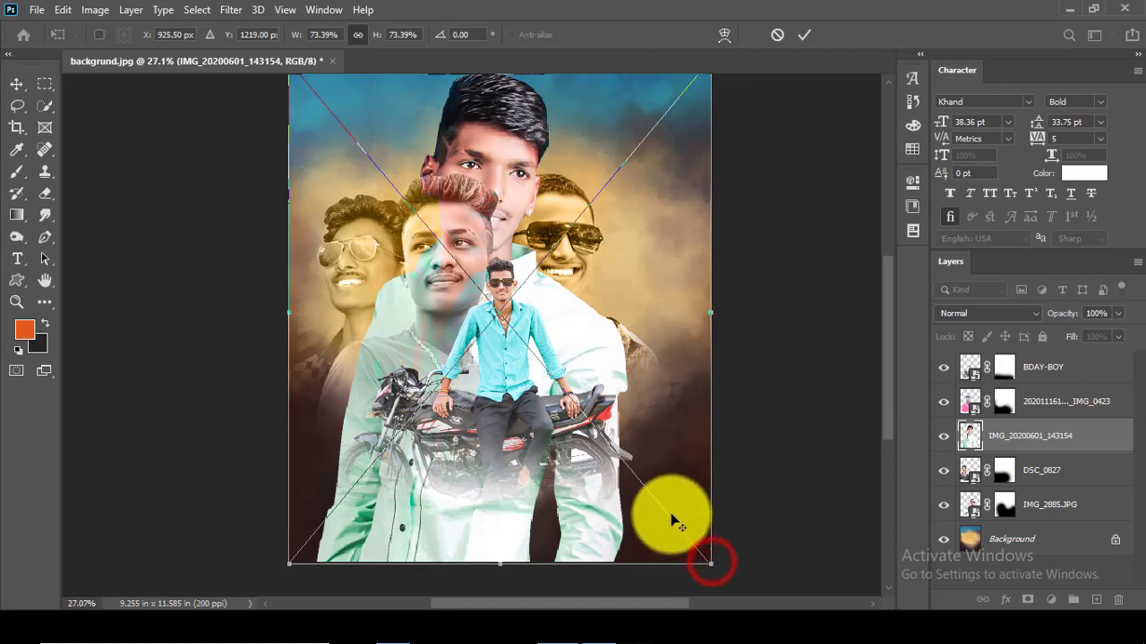
scroll(517, 407, "down", 2)
left_click_drag(622, 517, 611, 511)
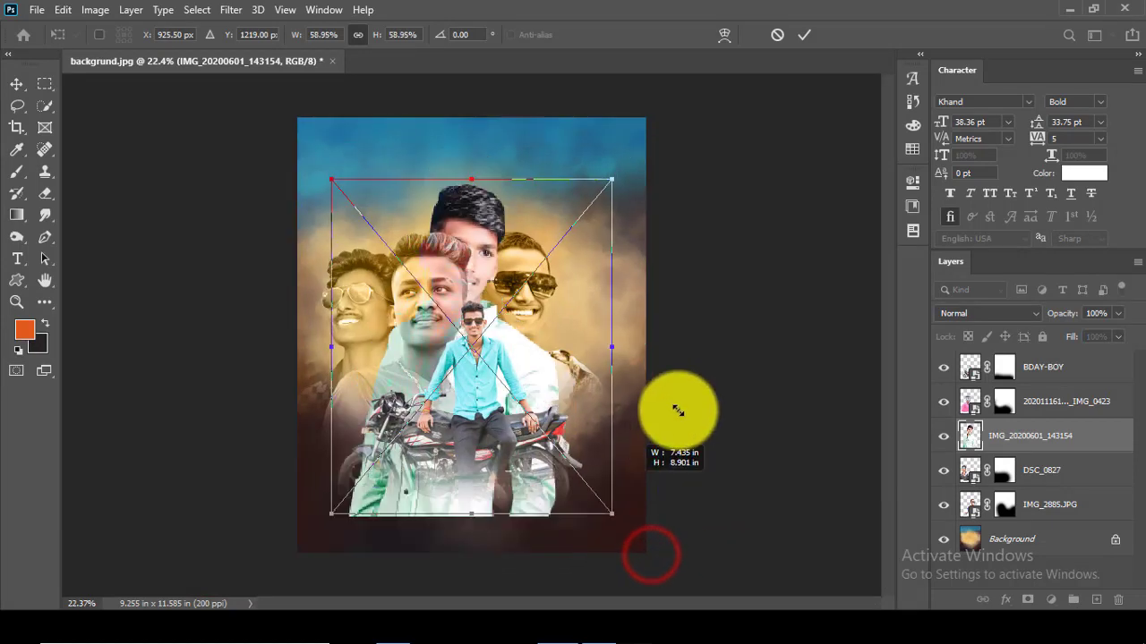
left_click_drag(678, 409, 680, 397)
left_click(805, 42)
left_click_drag(1049, 475, 1023, 504)
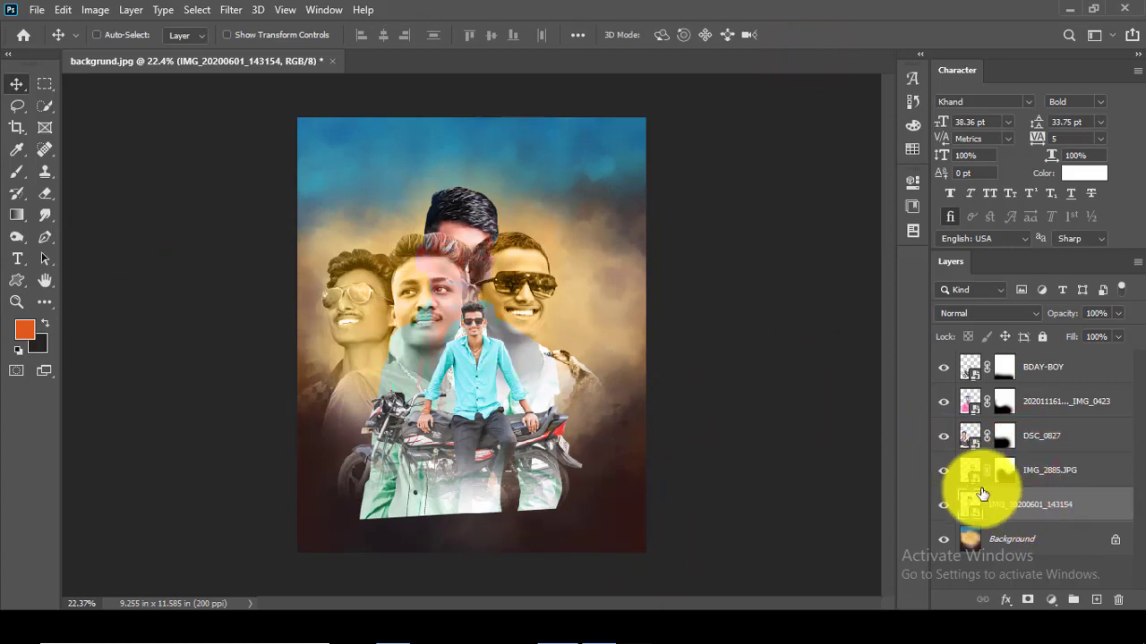
- Rasterize the IMG_20200601_143154 layer and delete the lower part of the portrait with a rectangular selection
right_click(982, 494)
left_click(803, 313)
left_click(45, 83)
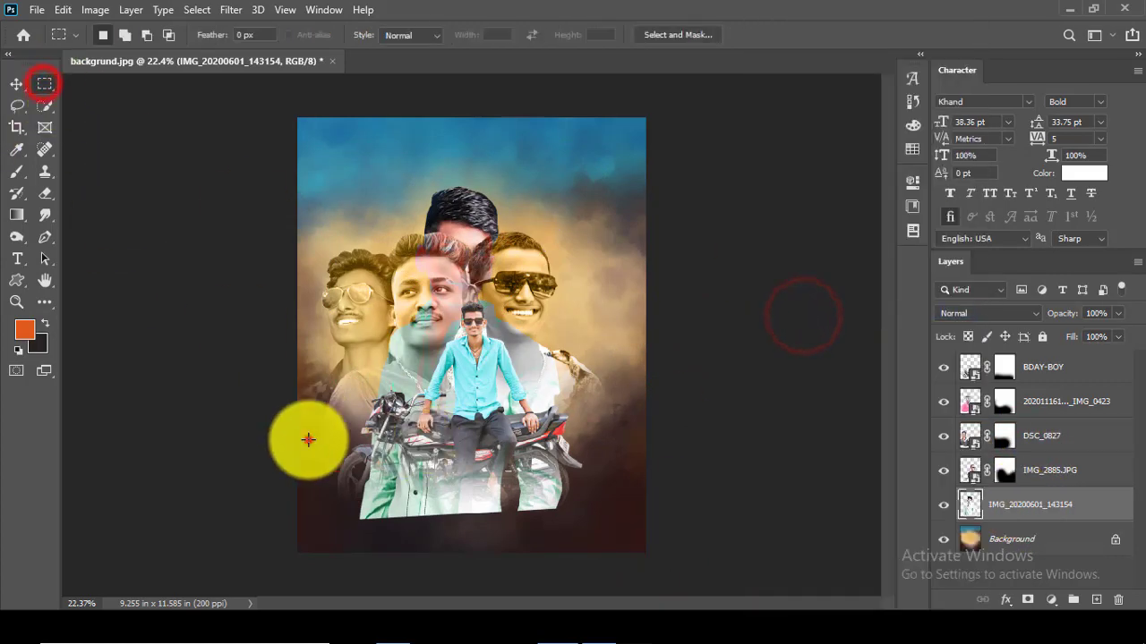
left_click_drag(307, 440, 624, 573)
left_click(663, 477)
- Convert the IMG_20200601_143154 layer to a smart object and move the portrait to the right of the man in dark sunglasses
right_click(1053, 505)
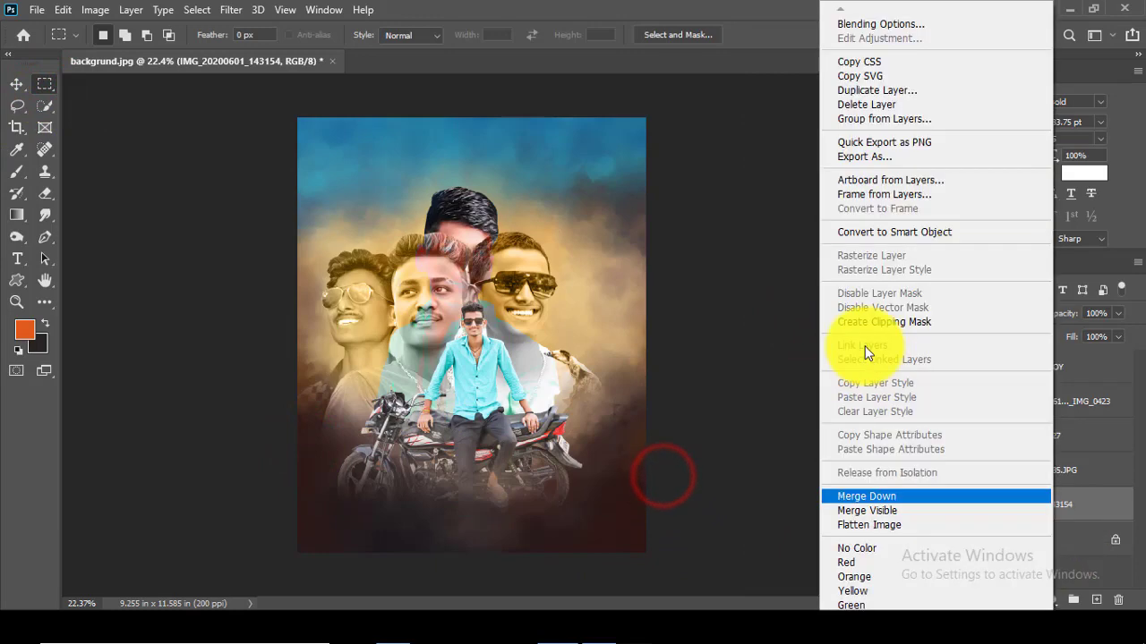
left_click(877, 233)
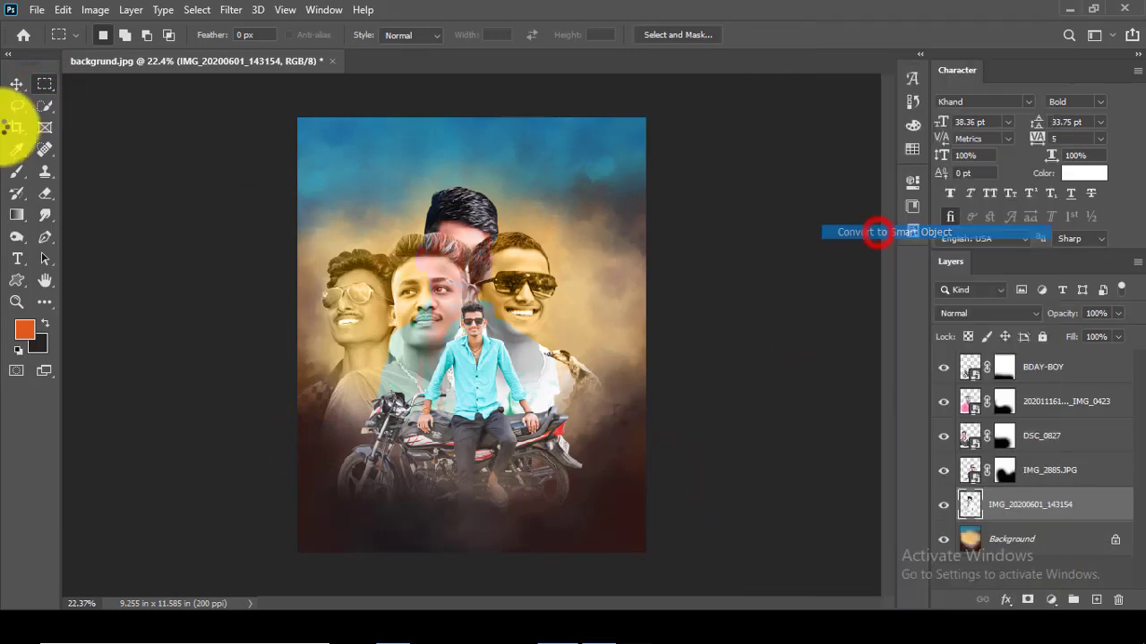
left_click(18, 86)
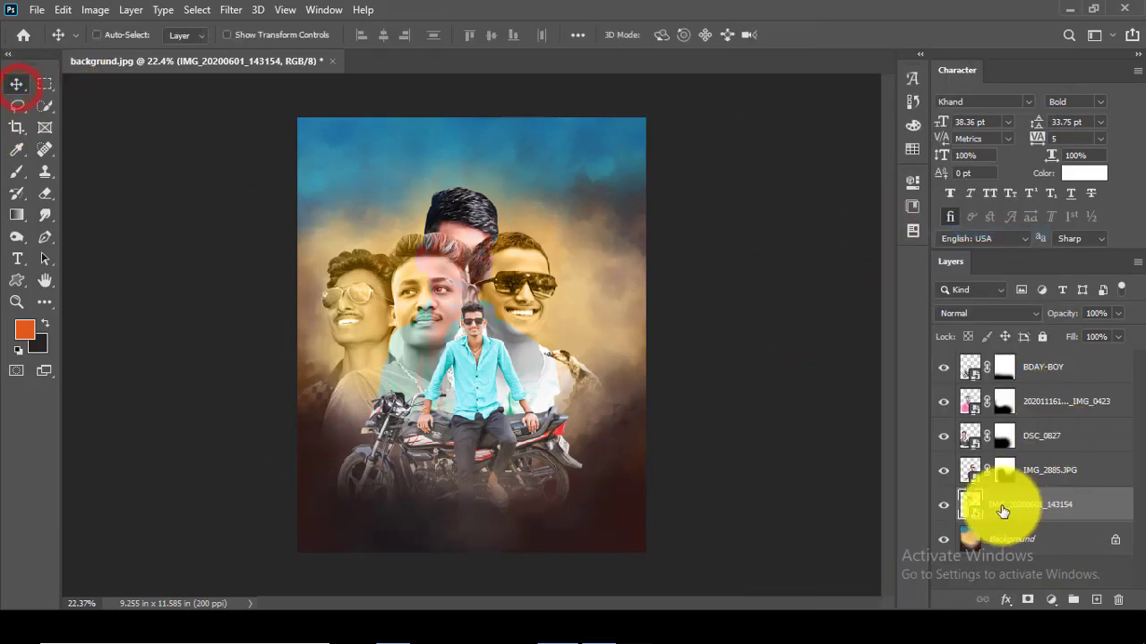
left_click_drag(524, 282, 645, 329)
scroll(672, 374, "up", 3)
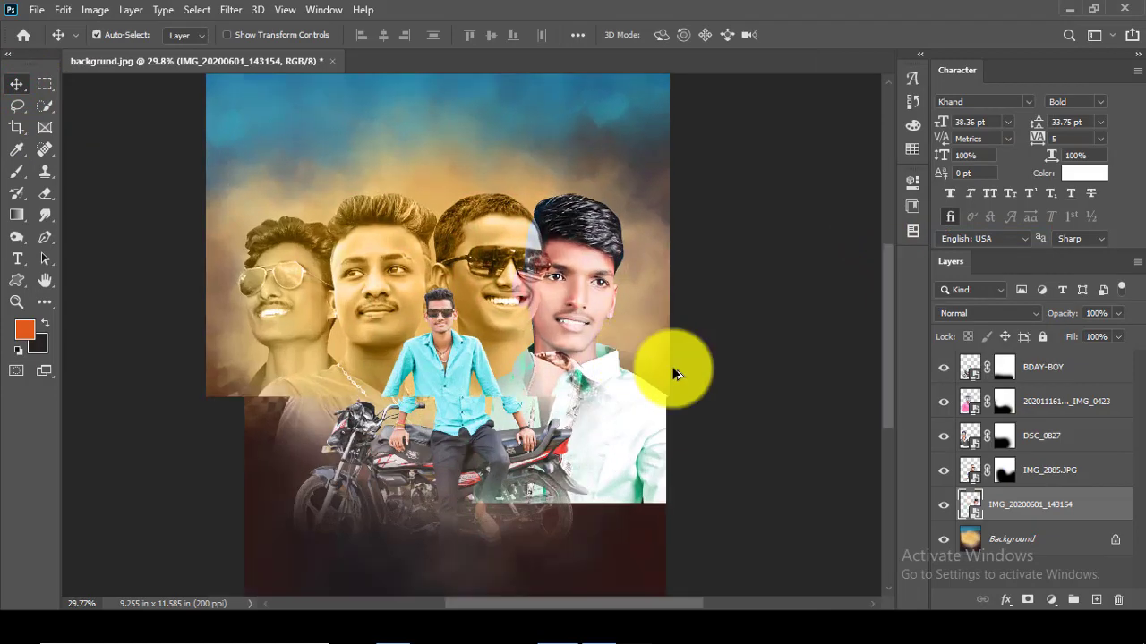
- Add a layer mask to IMG_20200601_143154 and erase the lower part of the white shirt with the 800 px eraser
left_click(1027, 600)
left_click(47, 193)
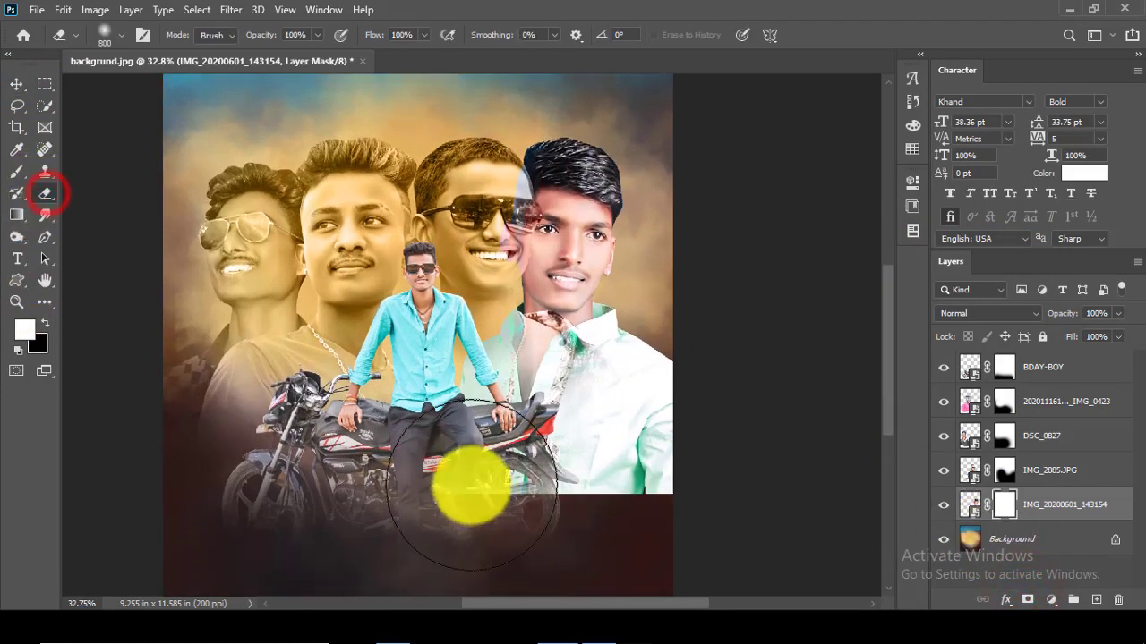
mouse_move(418, 414)
left_mouse_down()
mouse_move(503, 497)
mouse_move(653, 492)
mouse_move(732, 422)
mouse_move(746, 438)
mouse_move(478, 456)
left_mouse_up()
key("[")
left_click(416, 399)
left_click(423, 365)
left_click(437, 333)
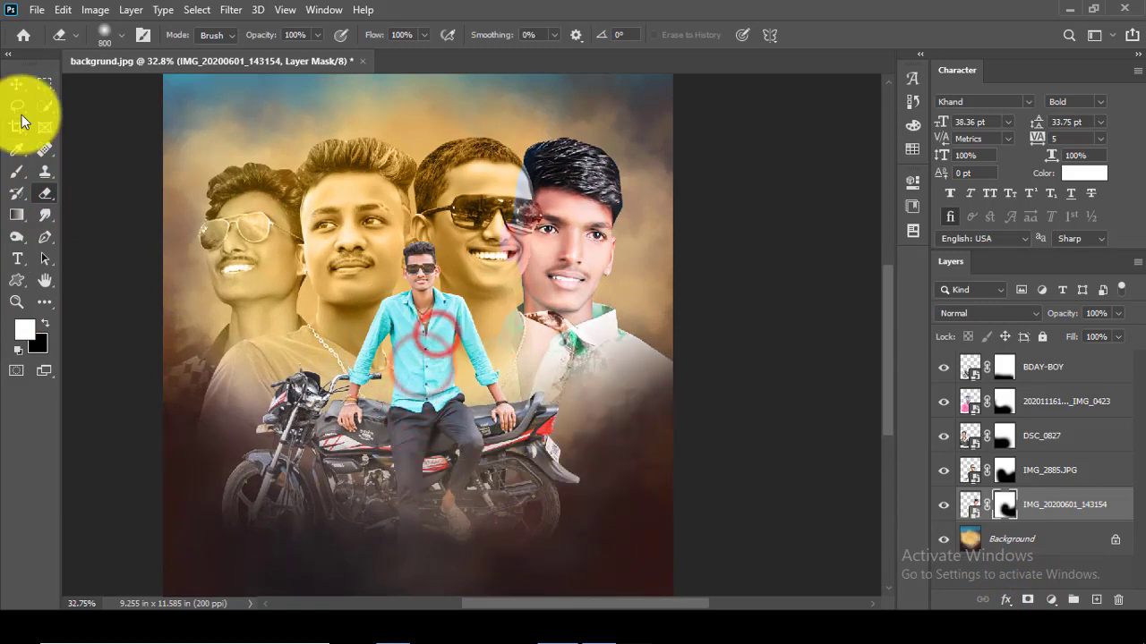
- Set the blend mode of the IMG_20200601_143154 portrait to Luminosity
left_click(16, 83)
left_click(967, 313)
left_click(965, 597)
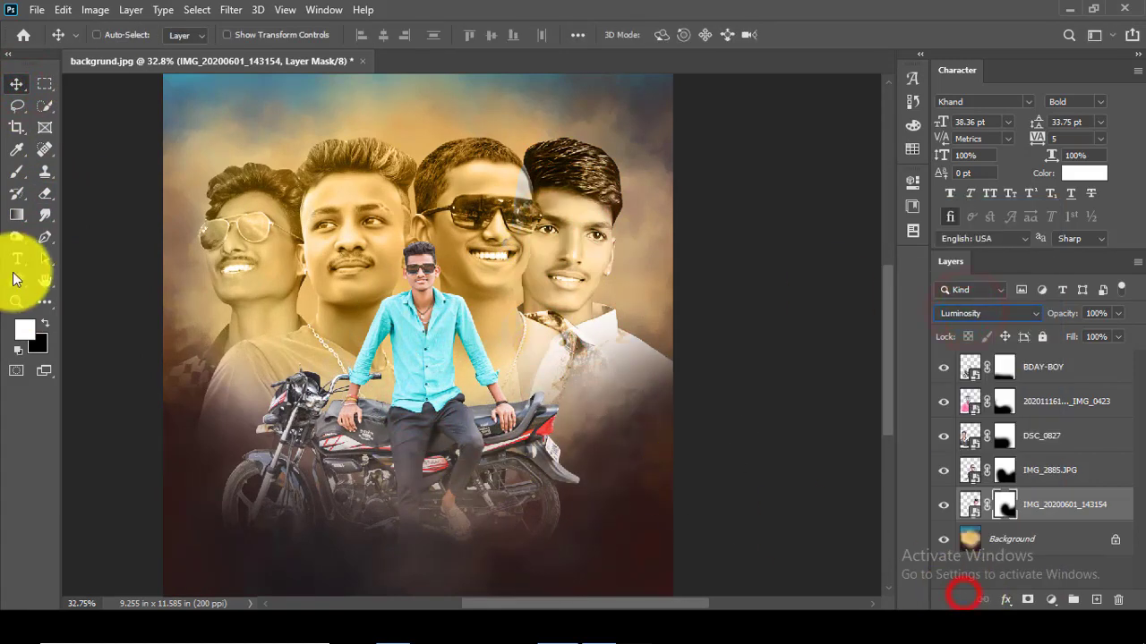
- Scale the IMG_20200601_143154 portrait down to about 90%
left_click(16, 301)
left_click(510, 168, "alt")
left_click(17, 83)
key("ctrl+t")
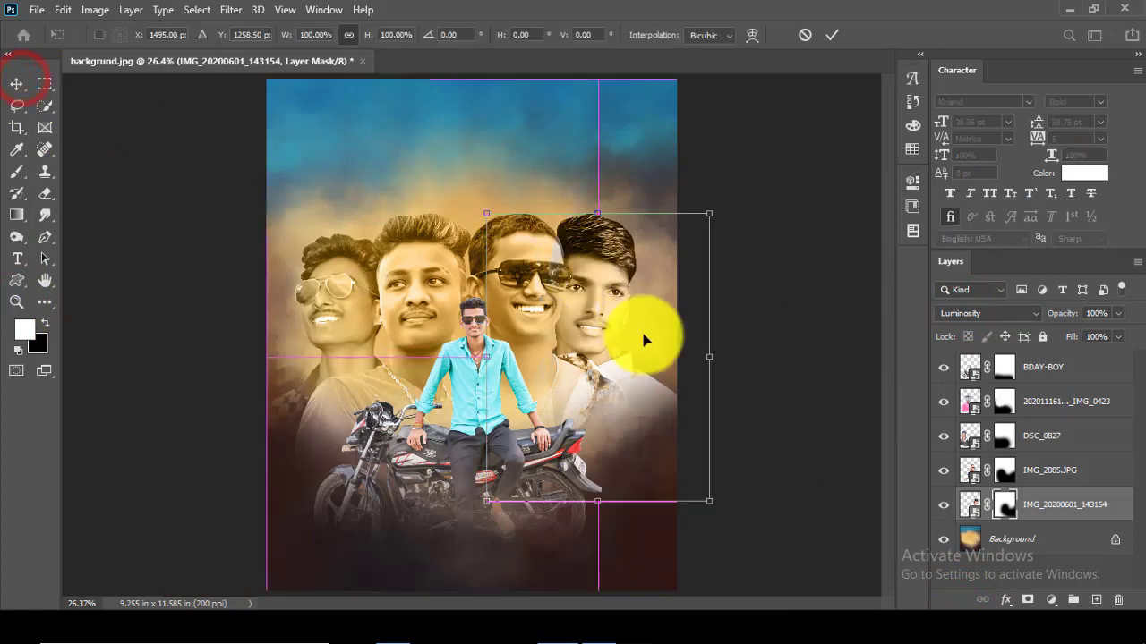
left_click_drag(710, 502, 699, 488)
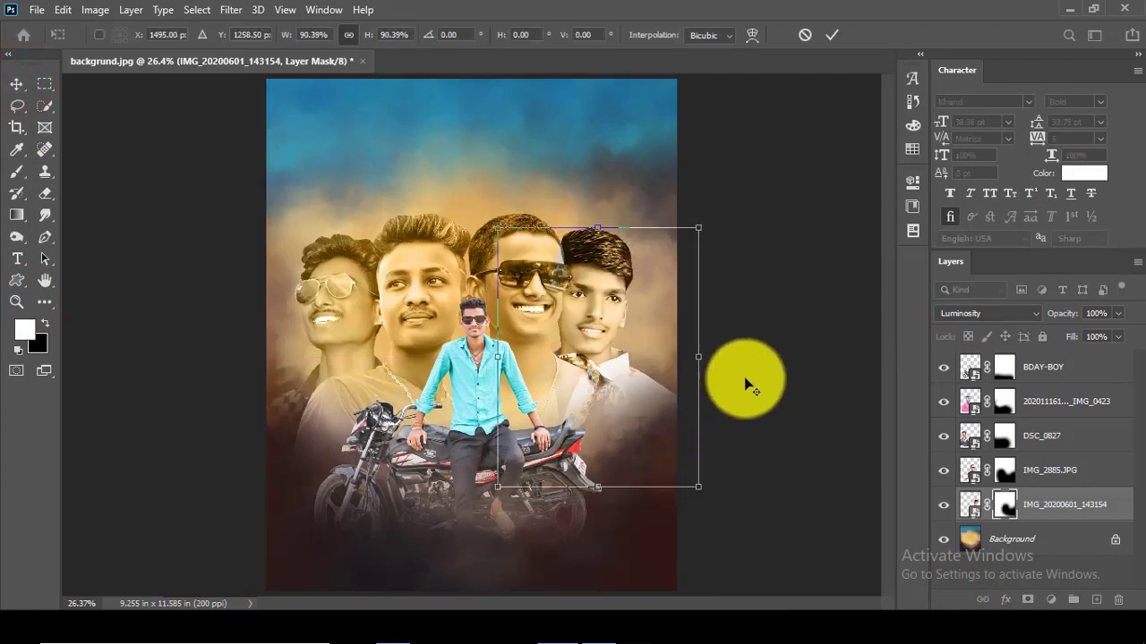
left_click(832, 34)
left_click(1028, 475)
left_click(1047, 436)
left_click(1047, 401, "ctrl")
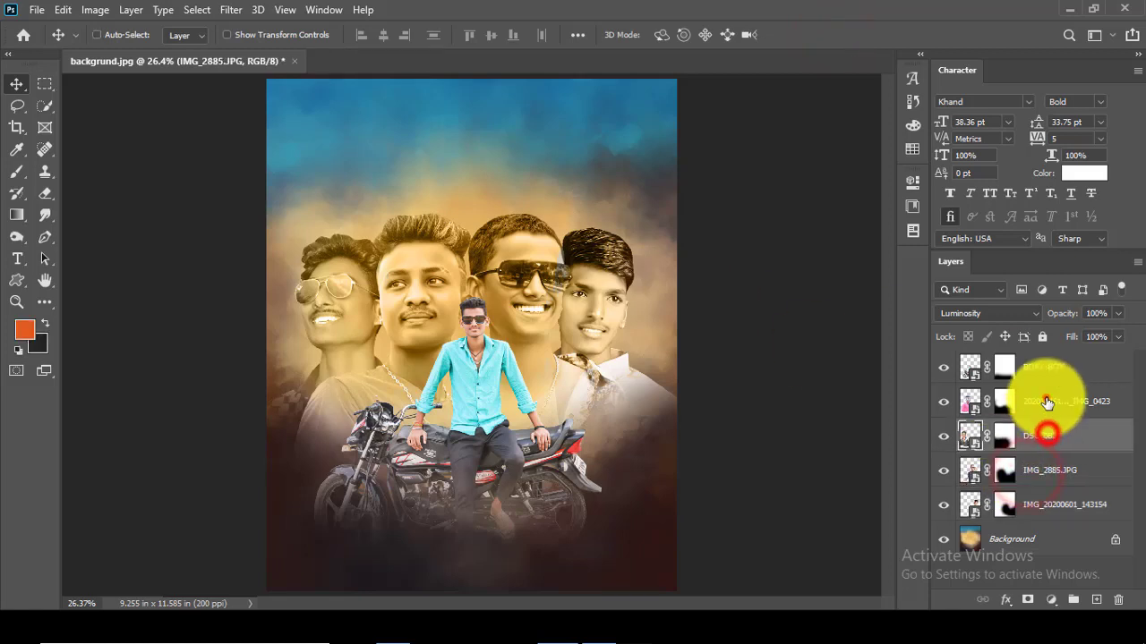
key("ctrl+t")
left_click_drag(482, 546, 483, 518)
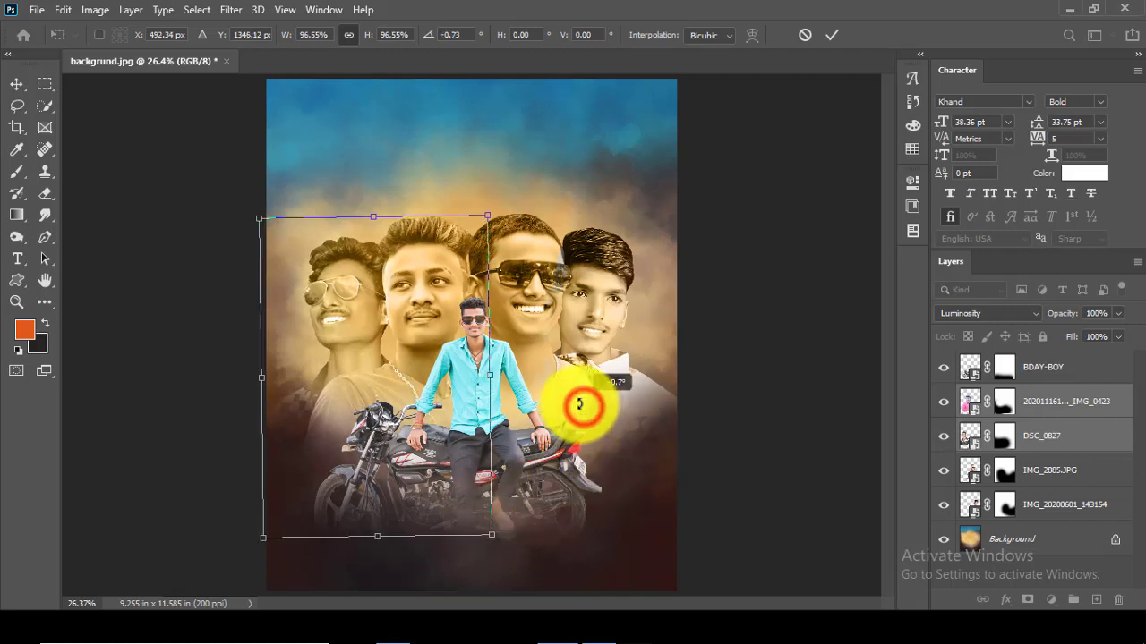
left_click(831, 35)
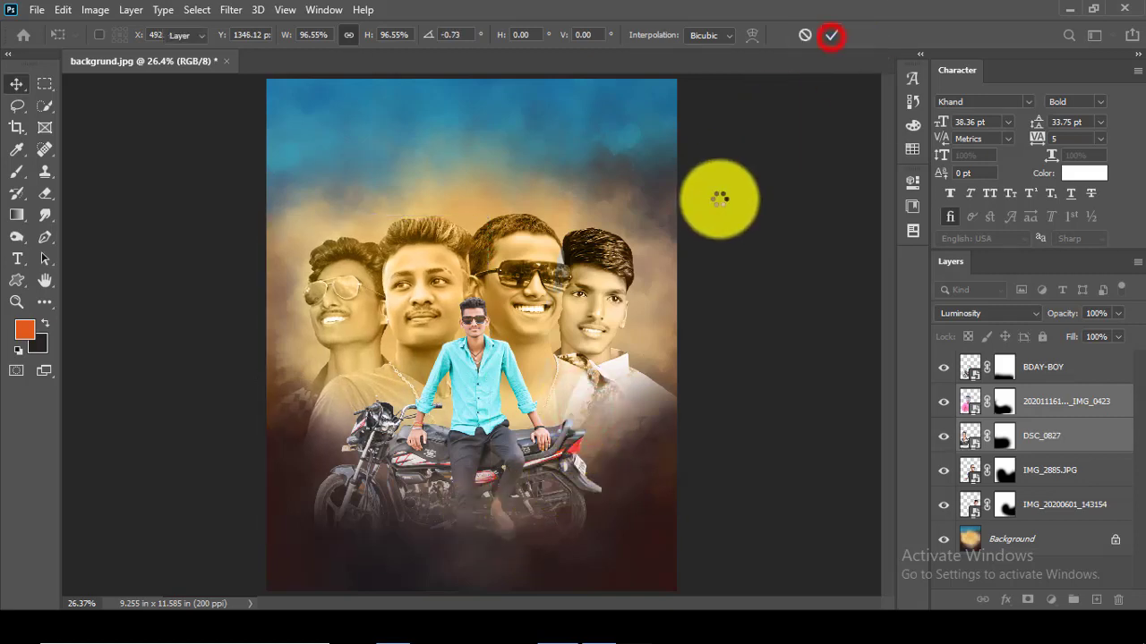
- Rotate the IMG_2885.JPG and IMG_20200601_143154 portraits together about 5.7° clockwise
left_click(1041, 476)
left_click(1044, 498, "shift")
key("ctrl+t")
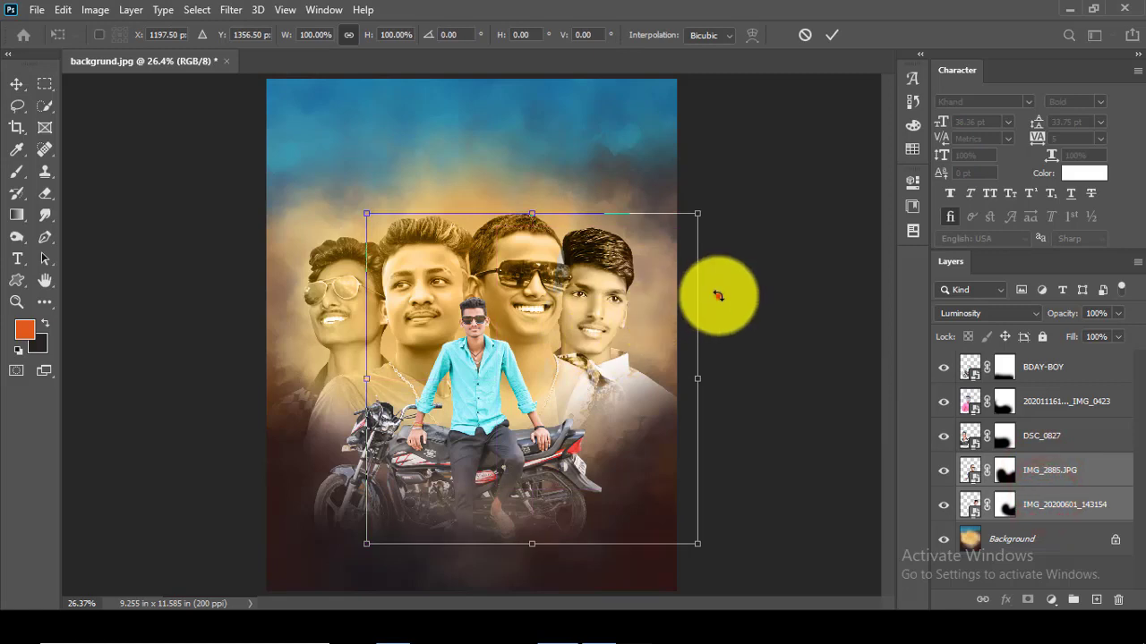
left_click_drag(718, 295, 718, 300)
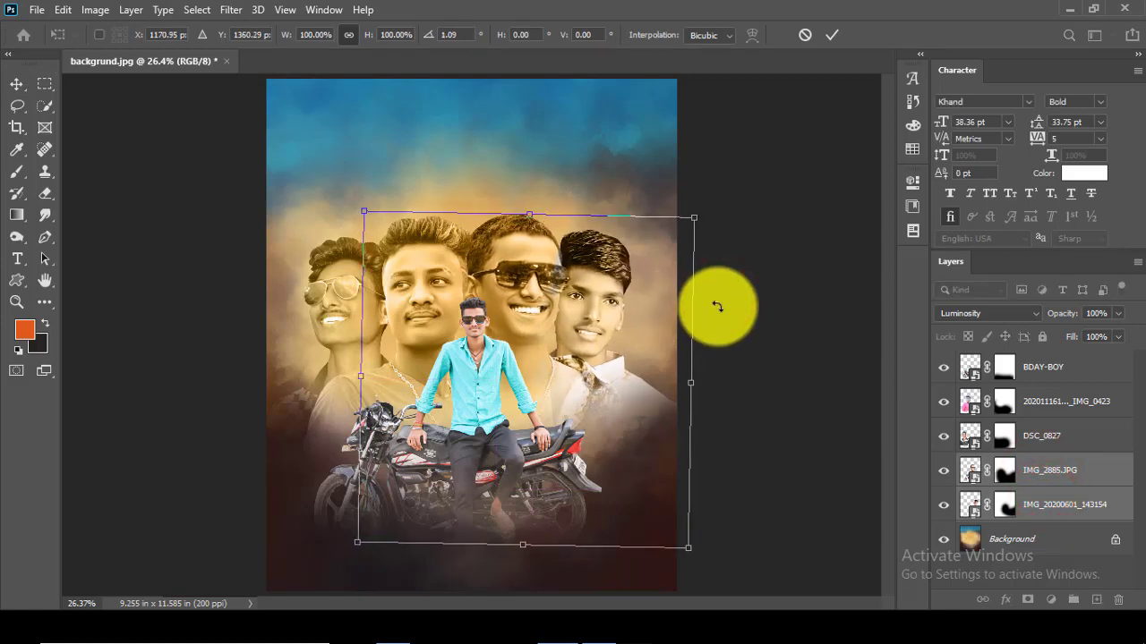
left_click_drag(742, 277, 768, 304)
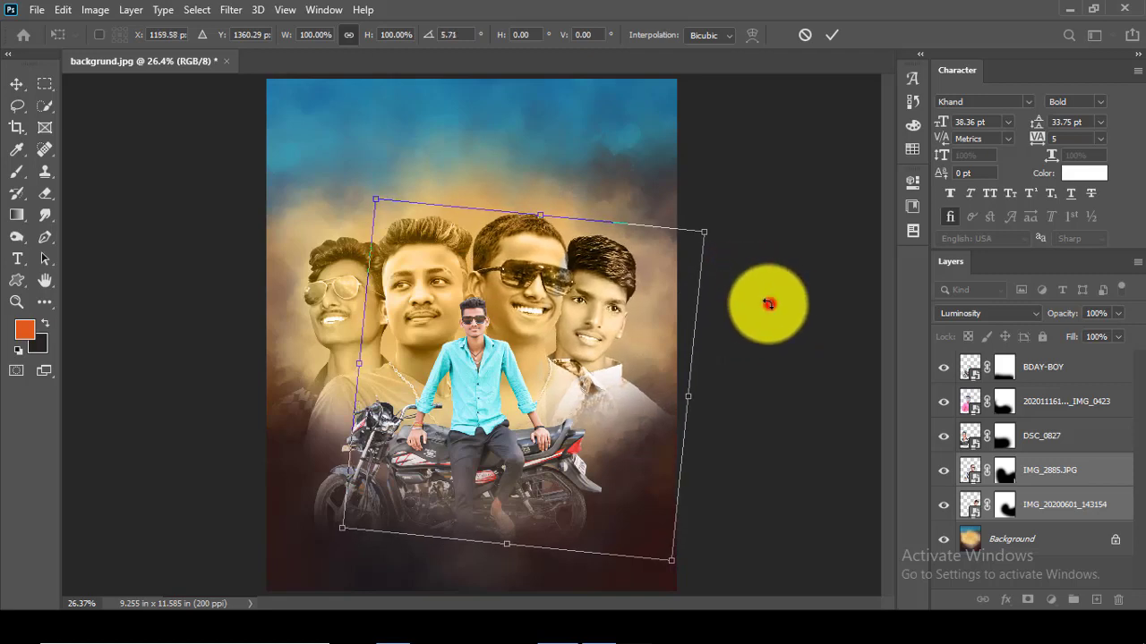
left_click(837, 34)
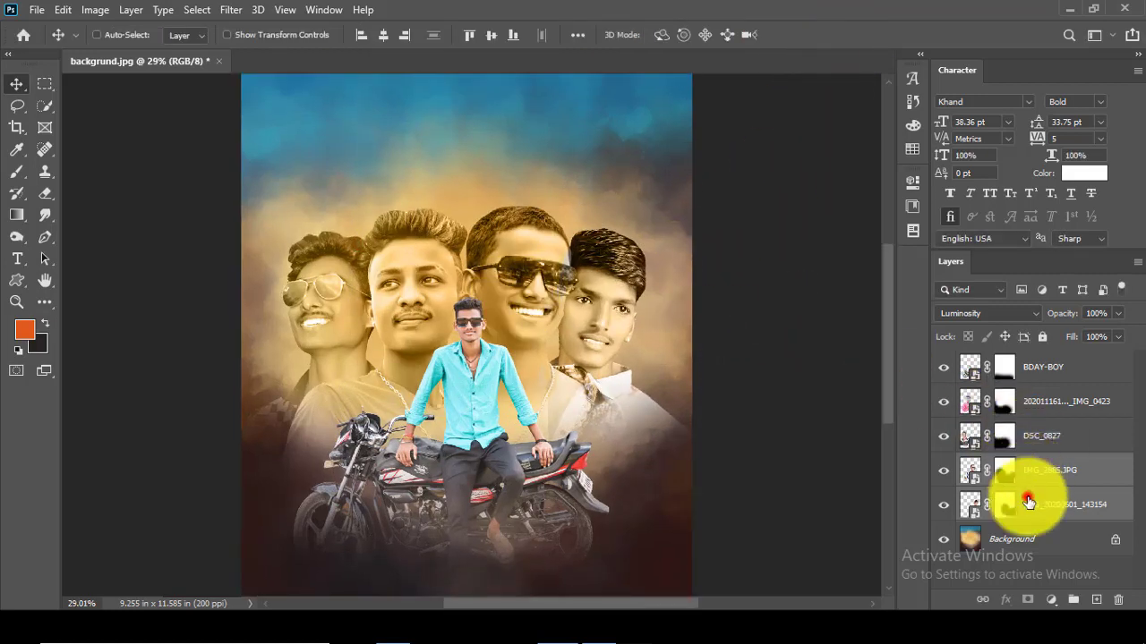
- Rotate the IMG_20200601_143154 portrait about 1.7° counterclockwise and nudge it slightly up
left_click(1030, 504)
key("ctrl+t")
left_click(749, 295)
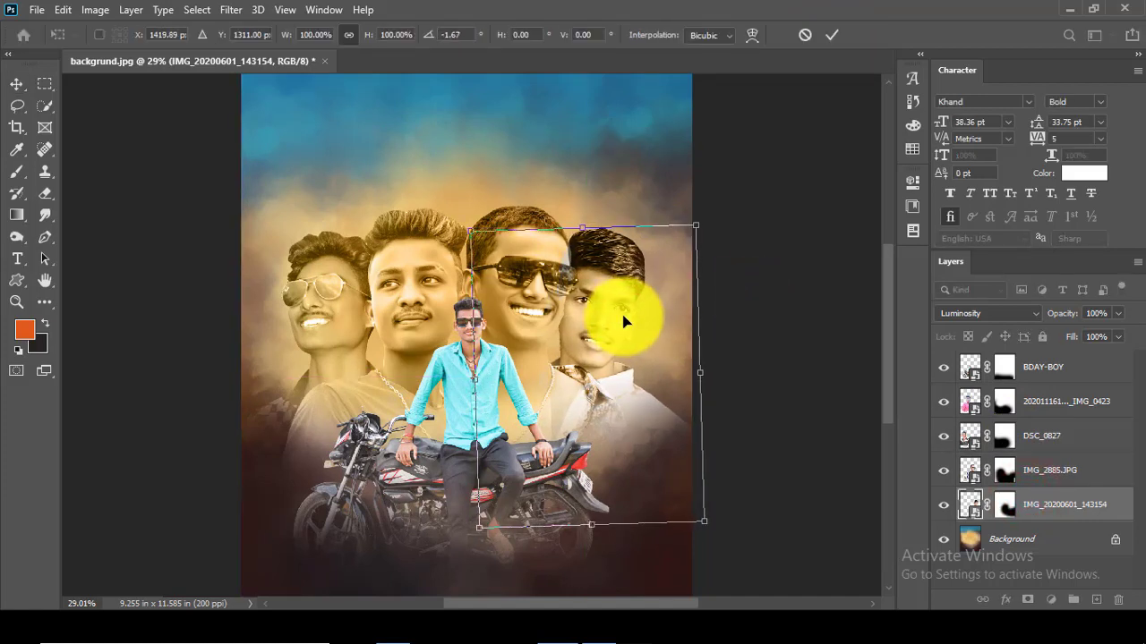
left_click(840, 32)
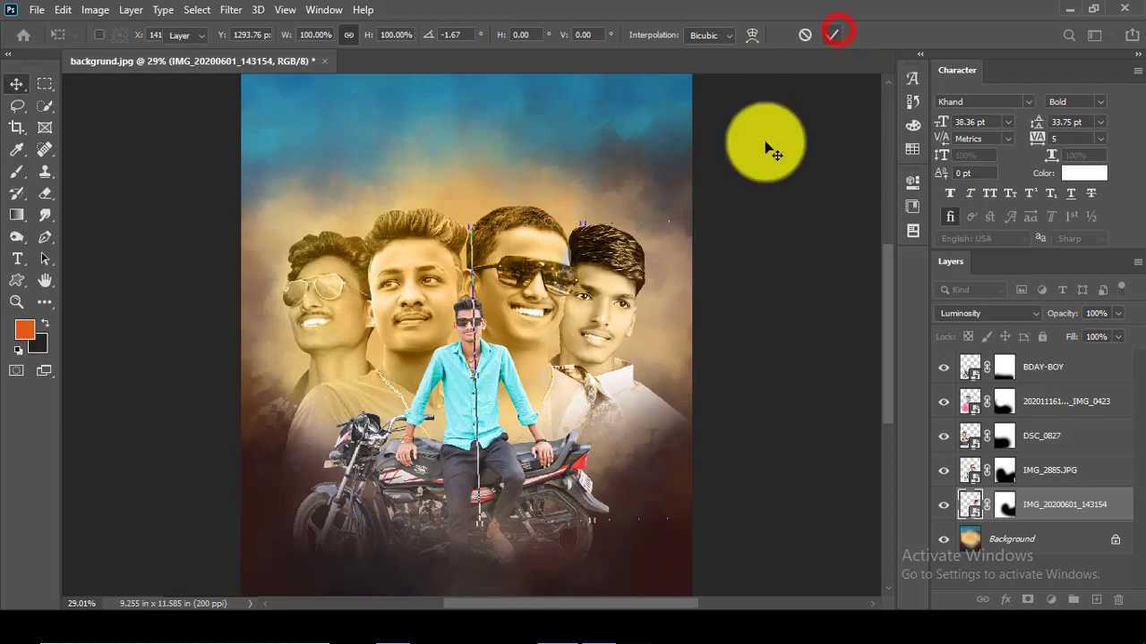
- Nudge the DSC_0827 portrait slightly up and to the left
scroll(383, 215, "down", 2)
scroll(448, 205, "up", 2)
scroll(584, 314, "up", 2)
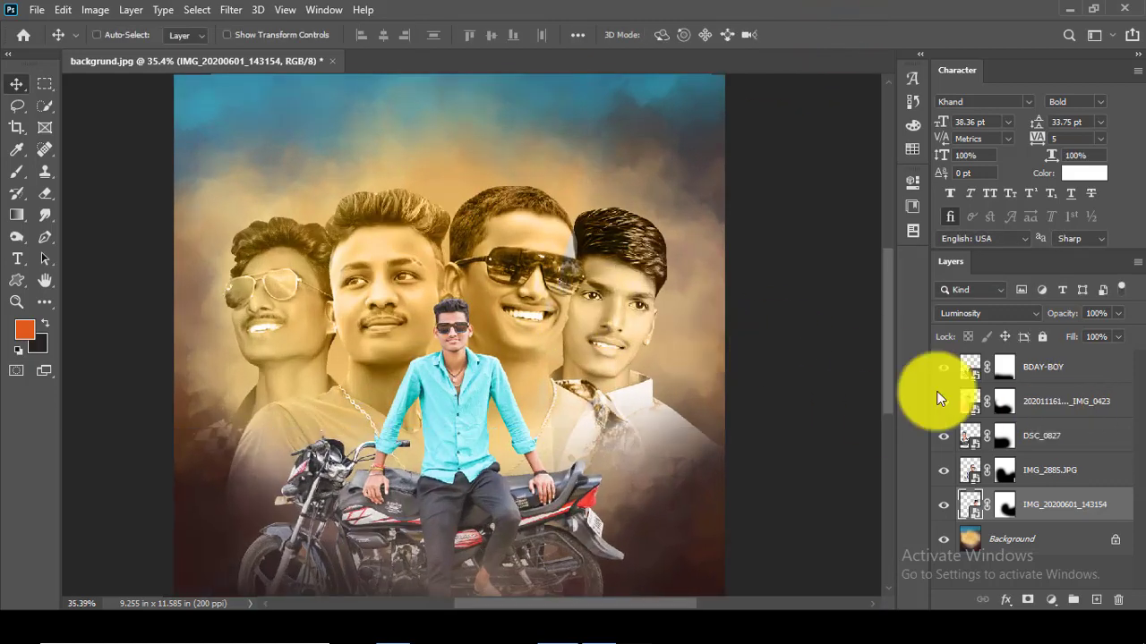
left_click(1039, 436)
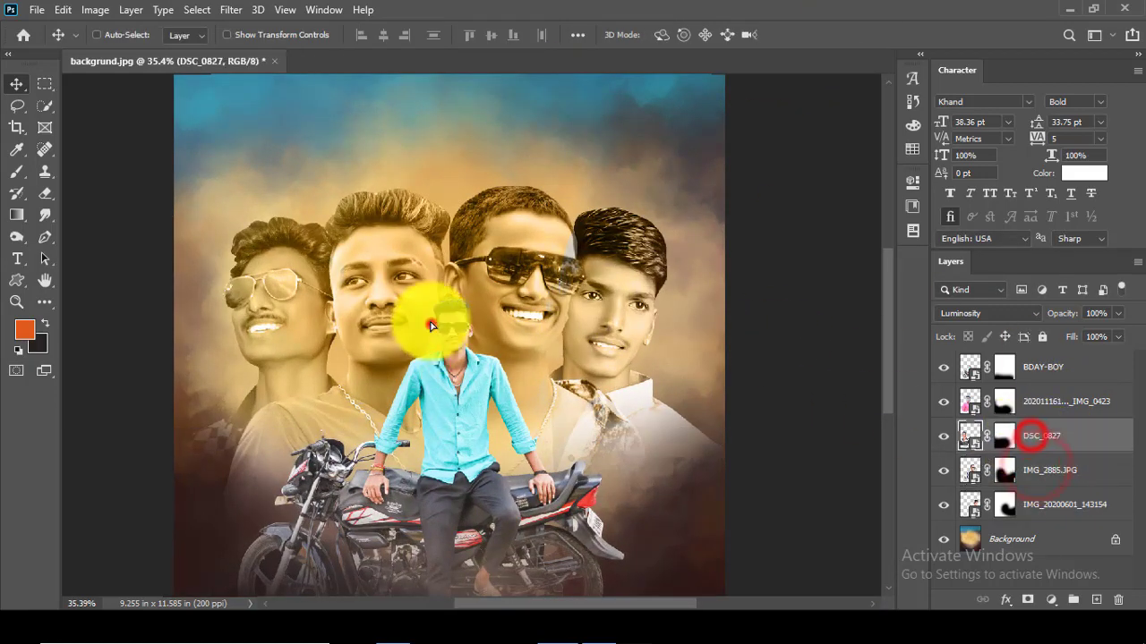
left_click_drag(435, 314, 432, 323)
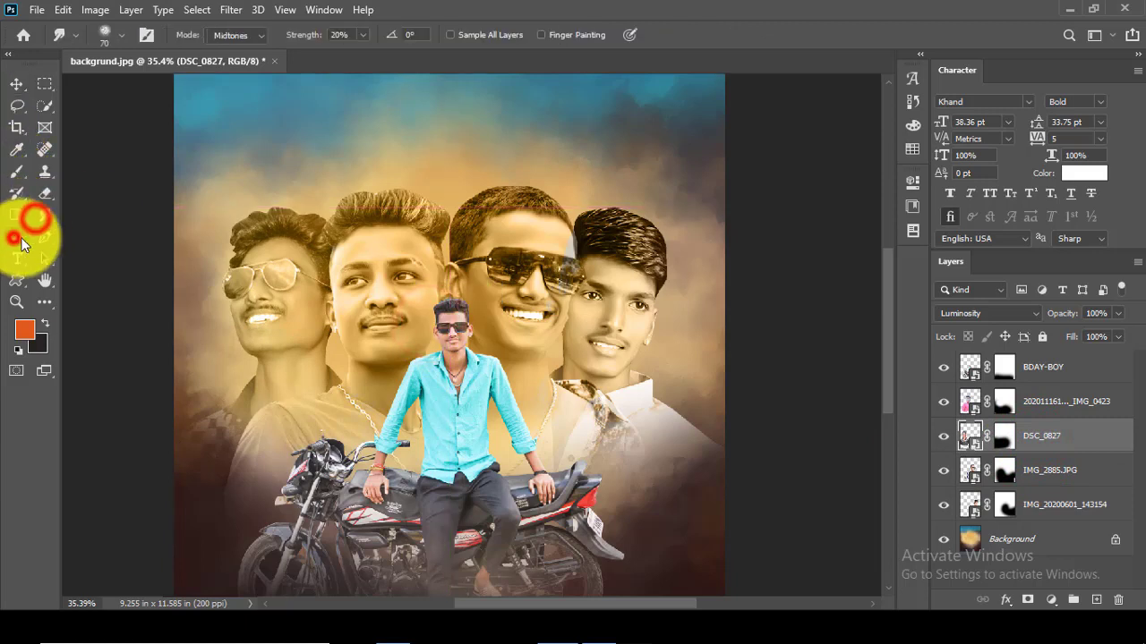
left_click_drag(299, 36, 256, 199)
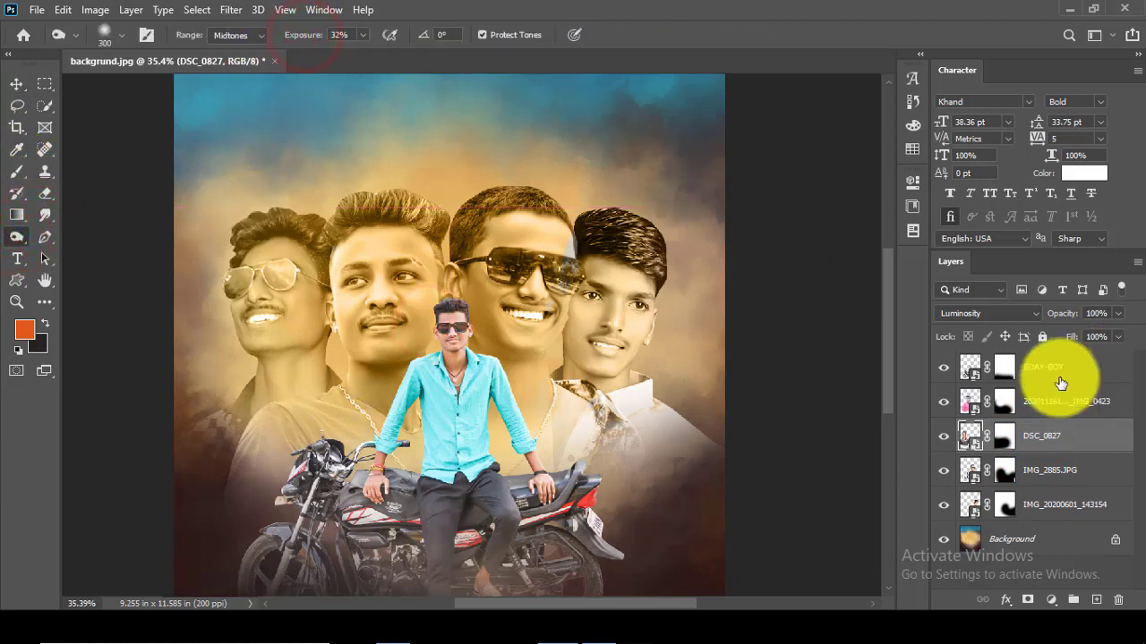
left_click(968, 465)
left_click(962, 436)
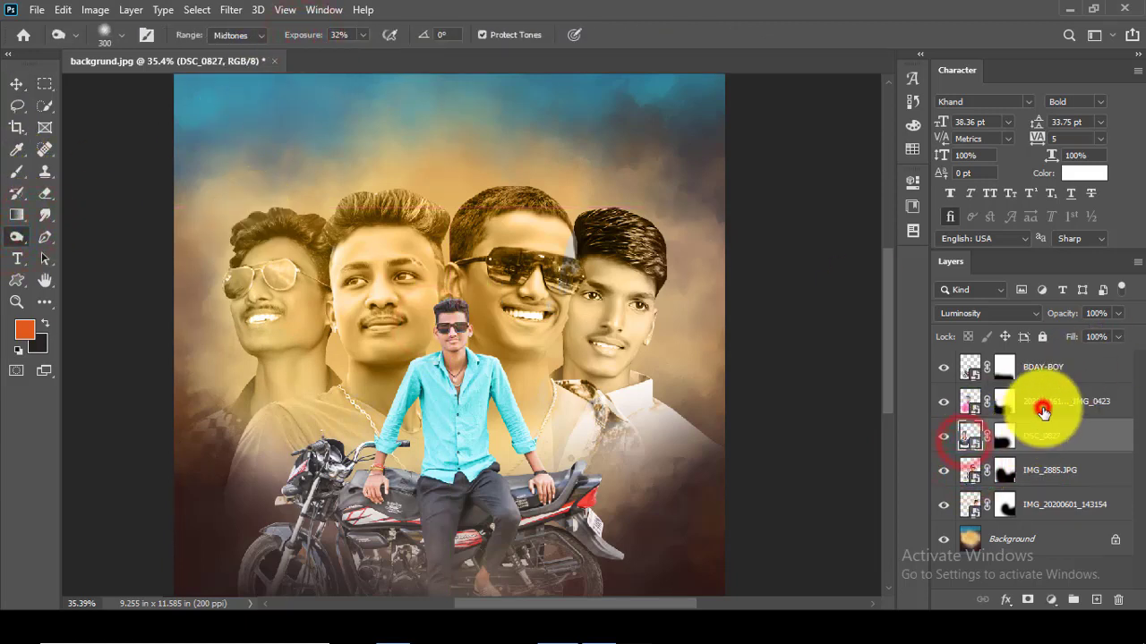
left_click(1038, 403, "ctrl")
right_click(1039, 403)
left_click(859, 313)
left_click(960, 434)
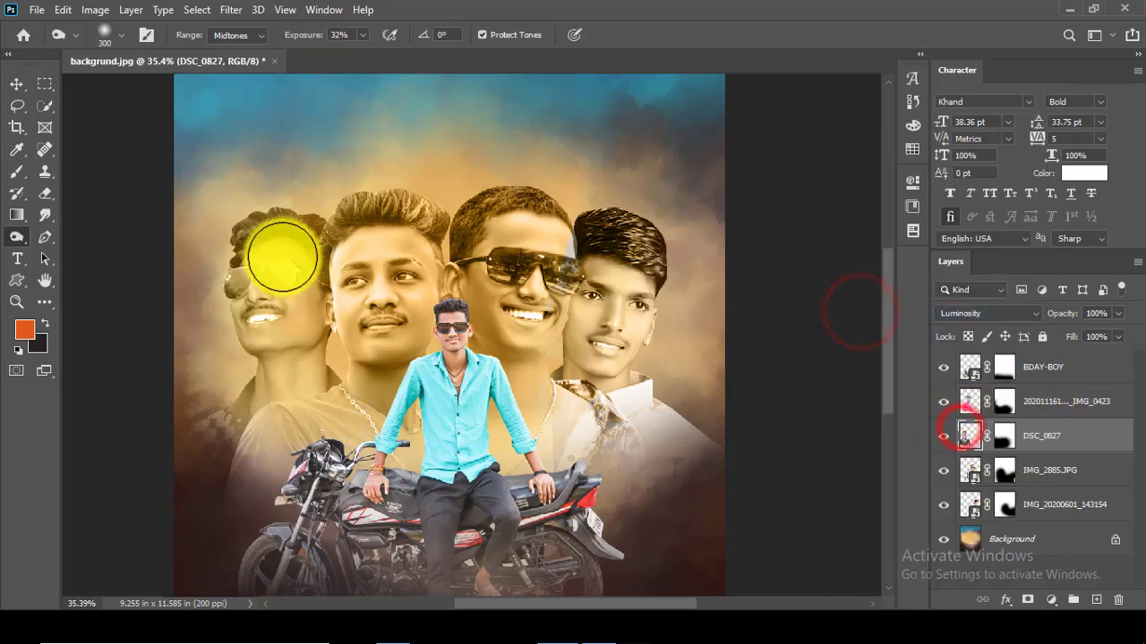
left_click(284, 199)
left_click_drag(312, 207, 349, 248)
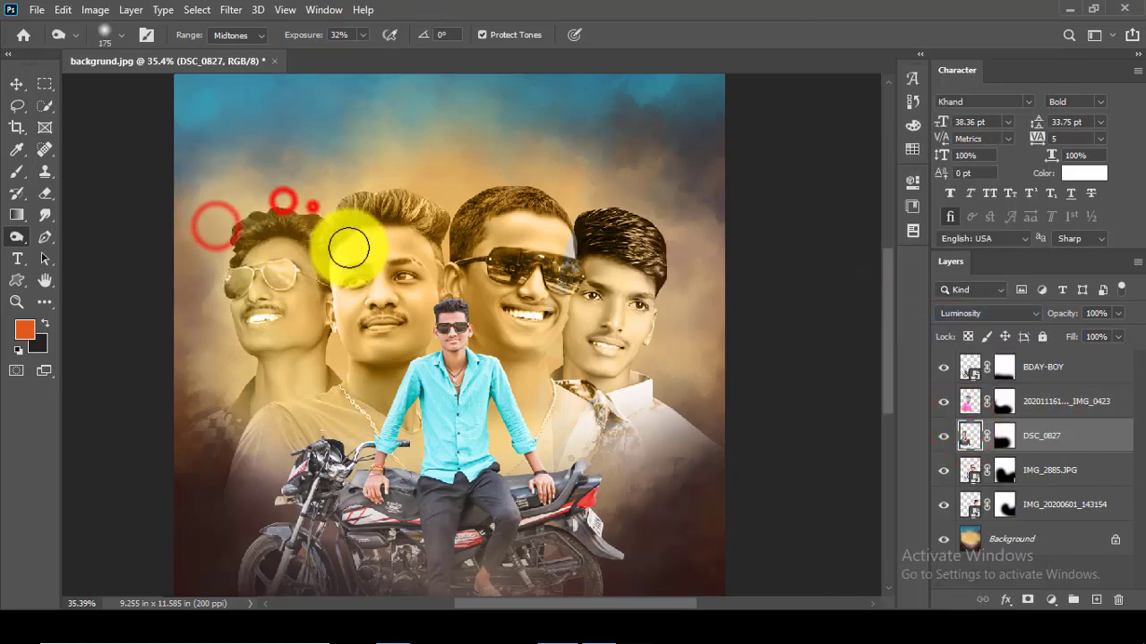
left_click(966, 401)
mouse_move(306, 178)
left_mouse_down()
mouse_move(339, 206)
mouse_move(366, 191)
mouse_move(430, 209)
left_mouse_up()
mouse_move(448, 212)
left_mouse_down()
mouse_move(466, 263)
mouse_move(414, 181)
mouse_move(439, 201)
mouse_move(337, 194)
mouse_move(414, 197)
left_mouse_up()
left_click(445, 210)
left_click(11, 93)
left_click(16, 85)
key("ctrl+0")
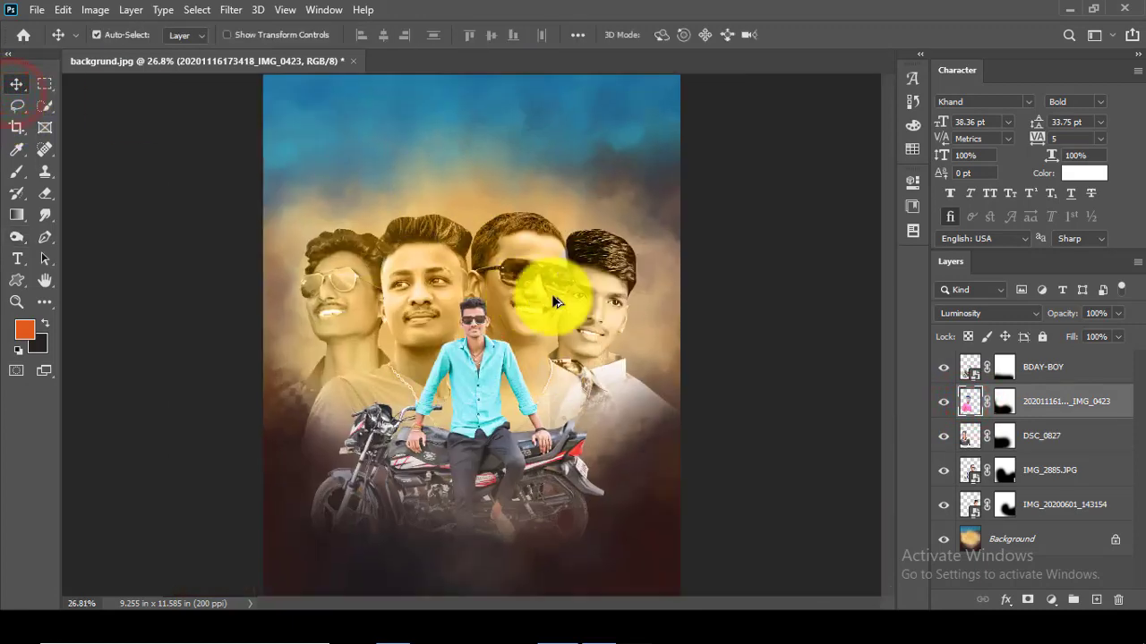
- Rasterize the IMG_2885.JPG and IMG_20200601_143154 layers
left_click(1042, 436)
left_click(1044, 481)
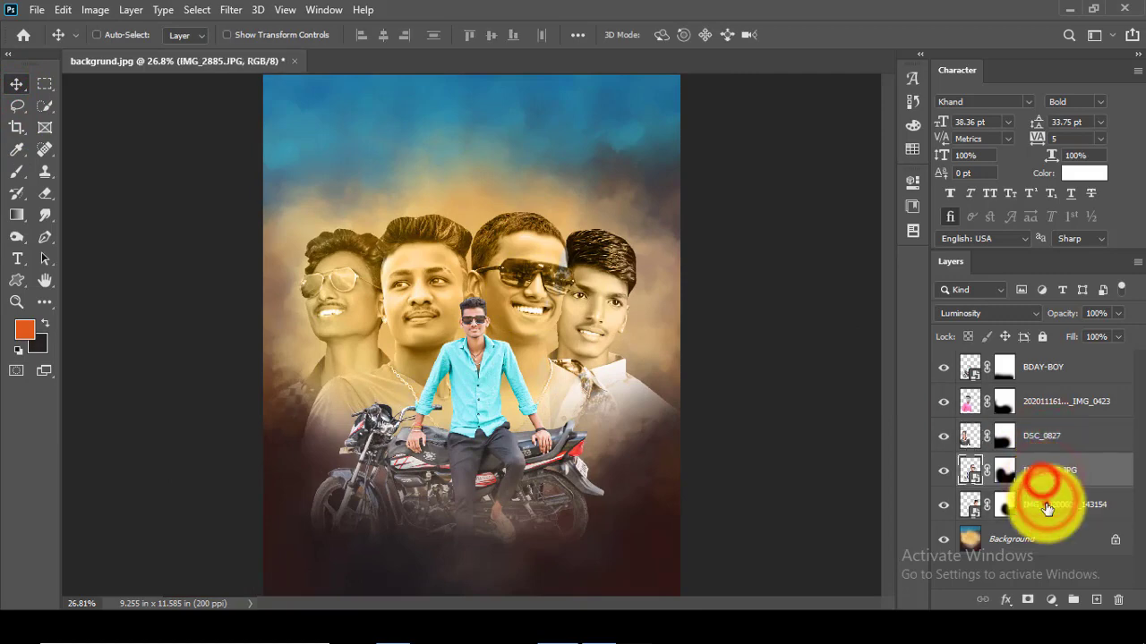
right_click(1042, 467)
left_click(861, 315)
left_click(1042, 483)
left_click(1037, 505, "shift")
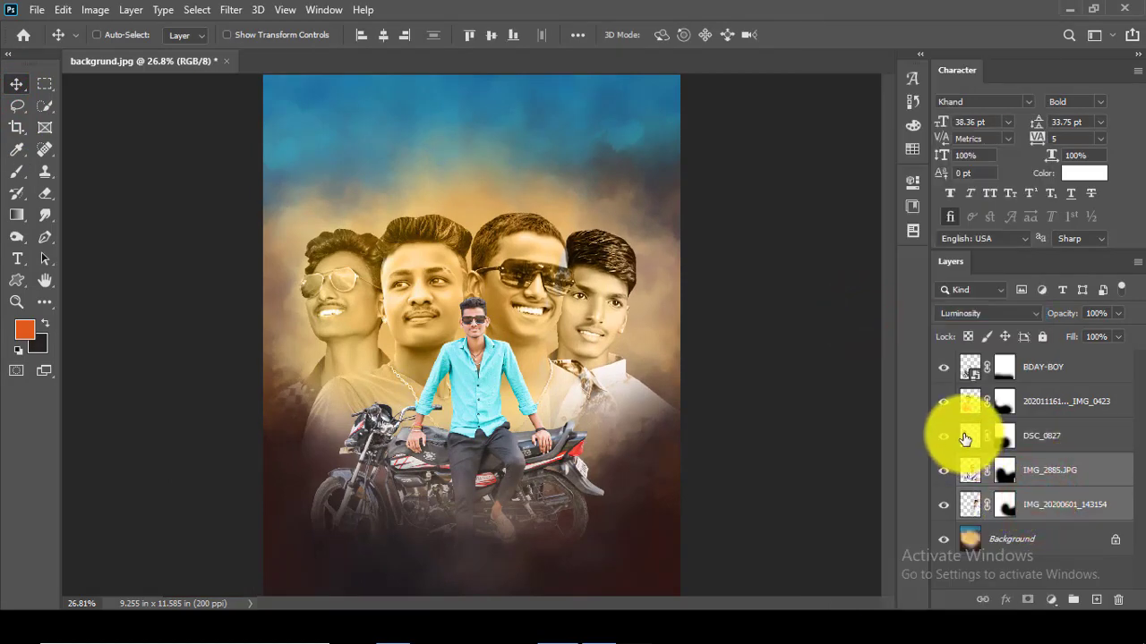
left_click(1034, 427)
left_click(1036, 399, "shift")
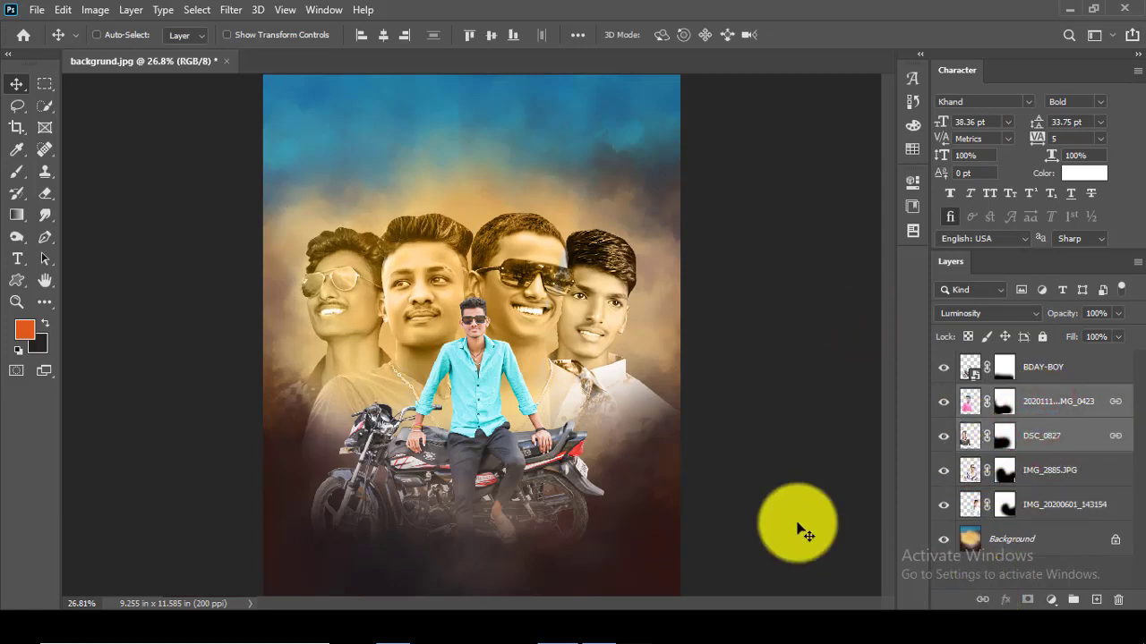
key("ctrl")
key("ctrl+t")
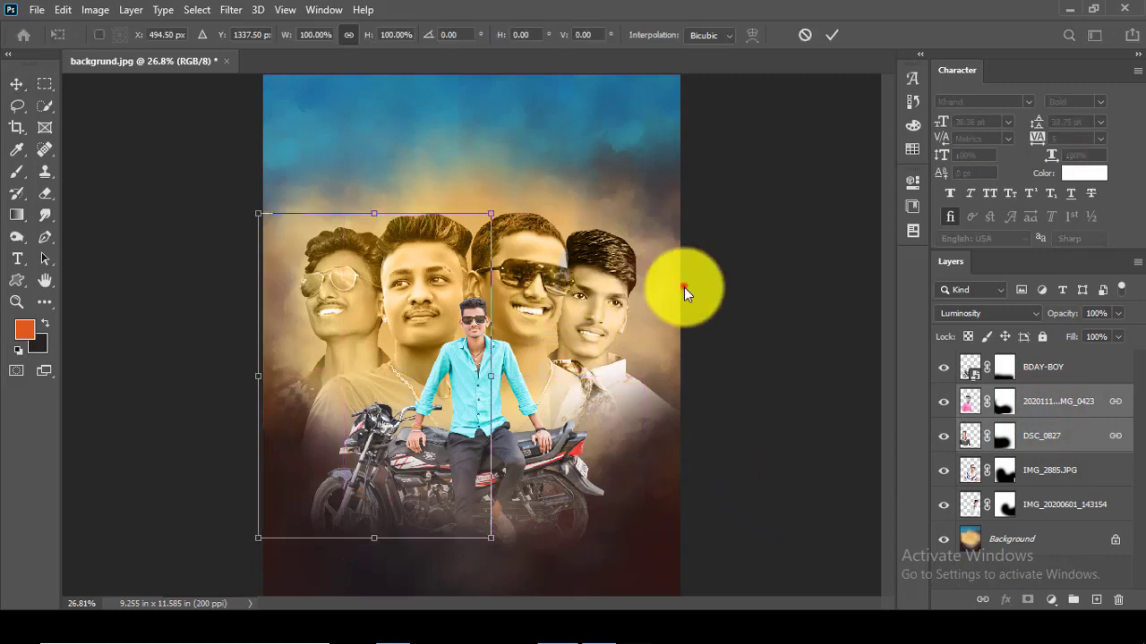
left_click(684, 288)
key("ctrl+t")
left_click(601, 256)
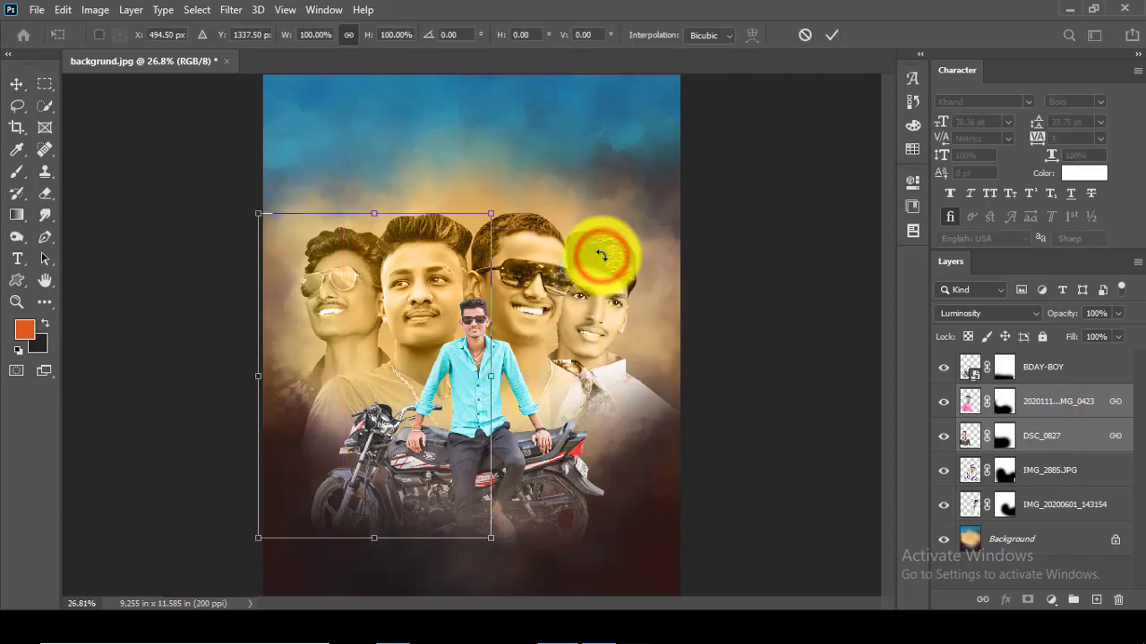
left_click(832, 34)
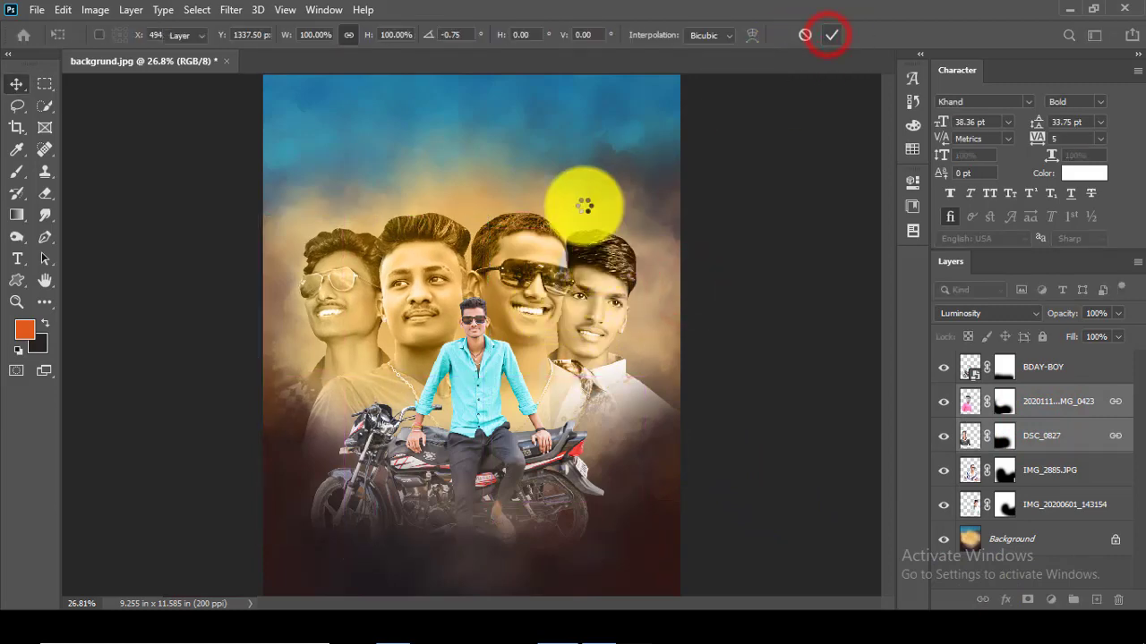
- Move the BDAY-BOY layer and all four portrait layers slightly up together on the background
left_click(1020, 504, "shift")
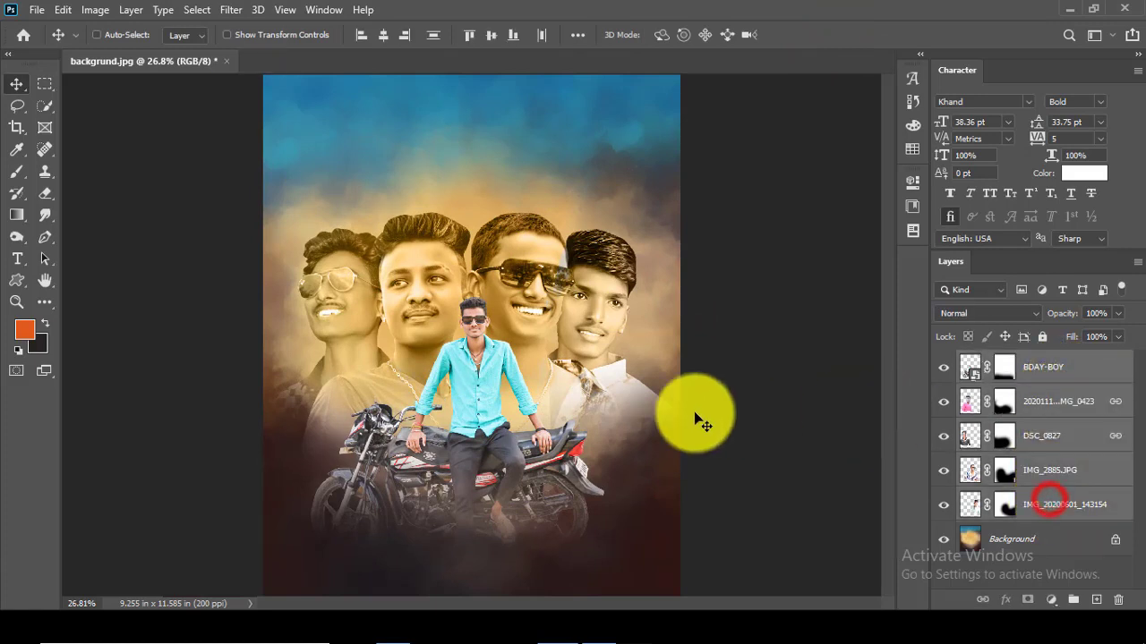
left_click_drag(540, 347, 541, 337)
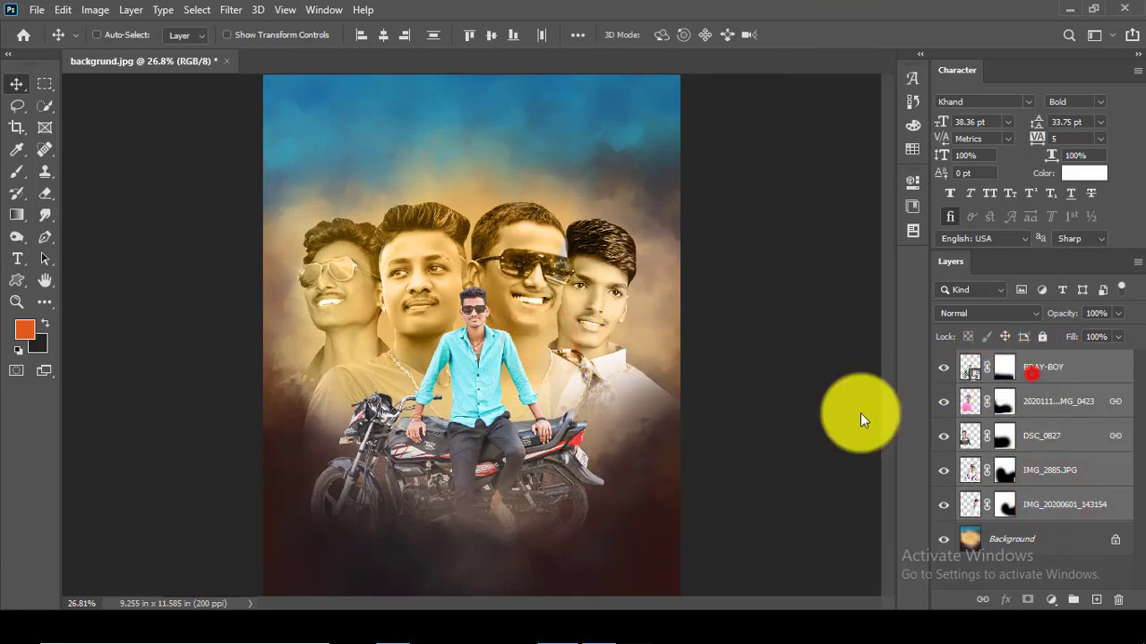
left_click(1005, 367)
left_click_drag(620, 448, 618, 436)
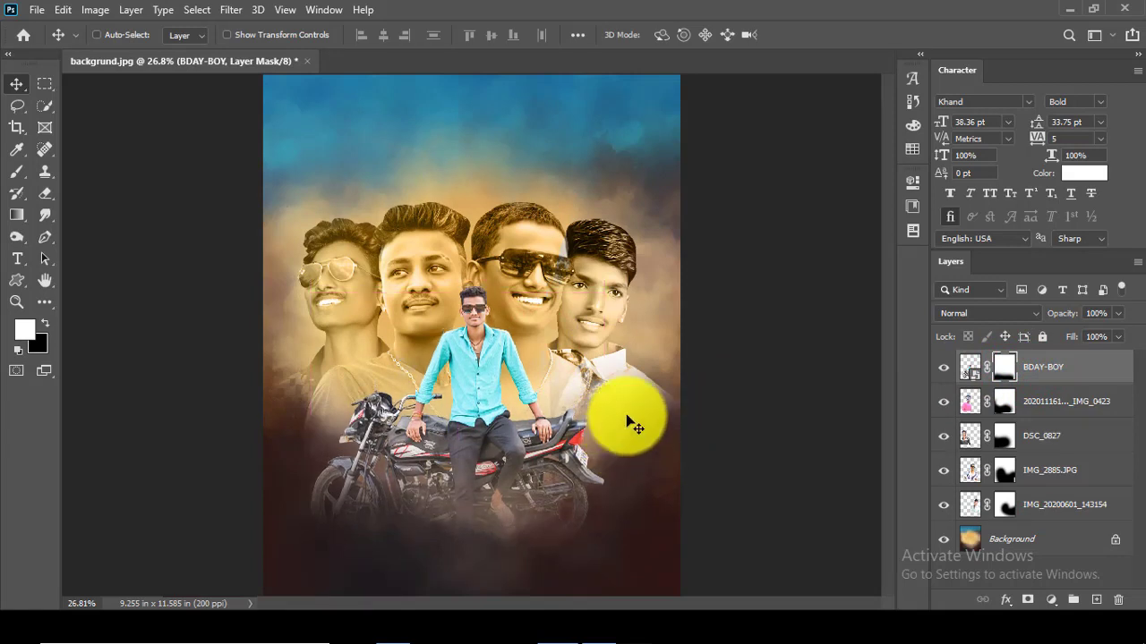
- Place the Sunlight image from the file folder at about 14% scale over the man and rasterize its layer
left_click(383, 627)
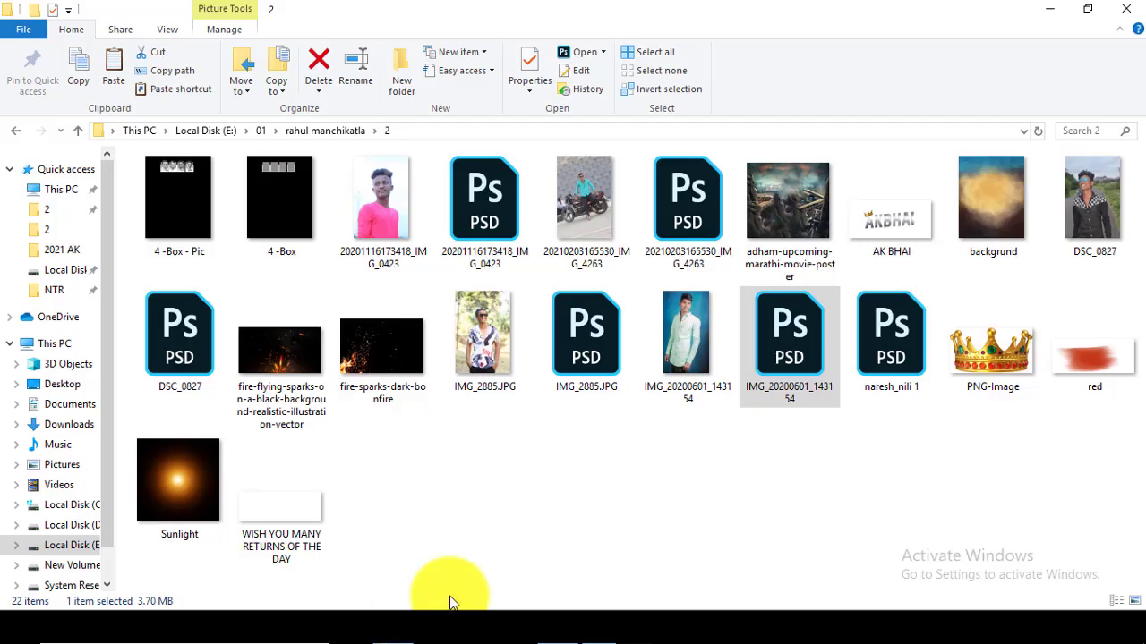
left_click_drag(147, 480, 466, 276)
left_click_drag(686, 543, 517, 379)
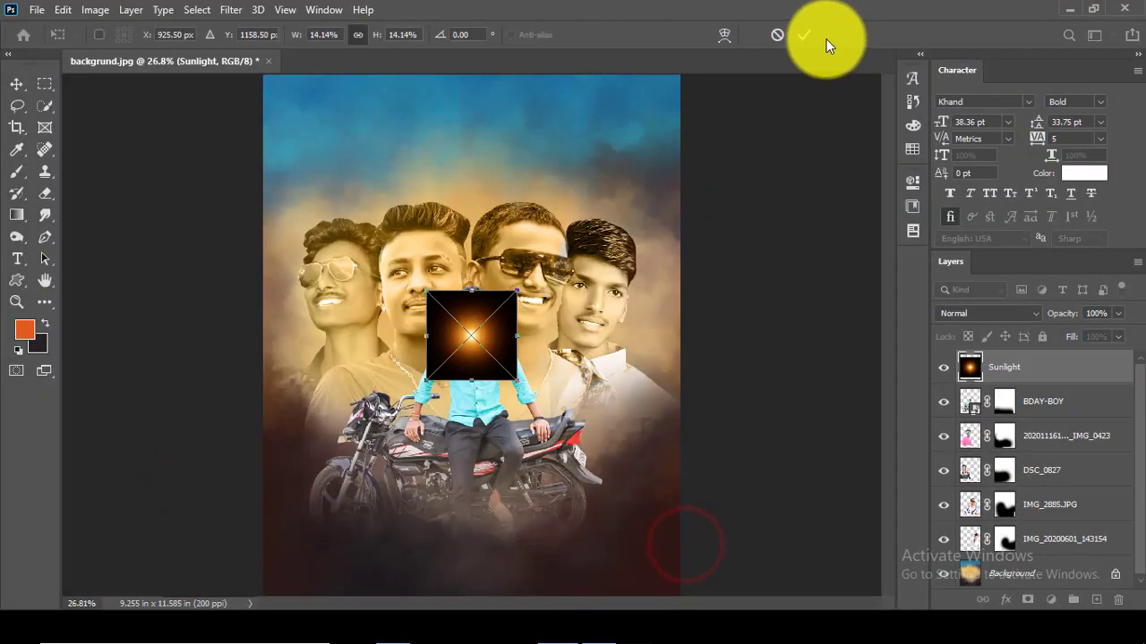
left_click(804, 34)
right_click(1012, 368)
right_click(1032, 403)
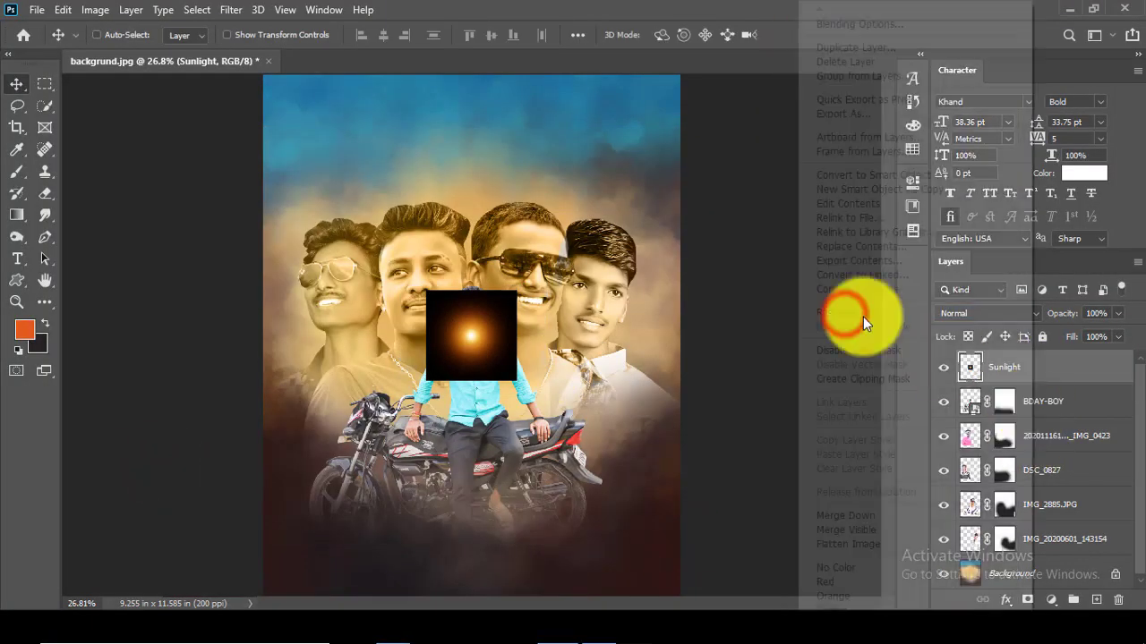
left_click(836, 314)
- Put the Sunlight layer beneath BDAY-BOY with Screen blending at 78% opacity and reposition its glow behind the man
left_click_drag(1015, 383, 1015, 412)
left_click(973, 315)
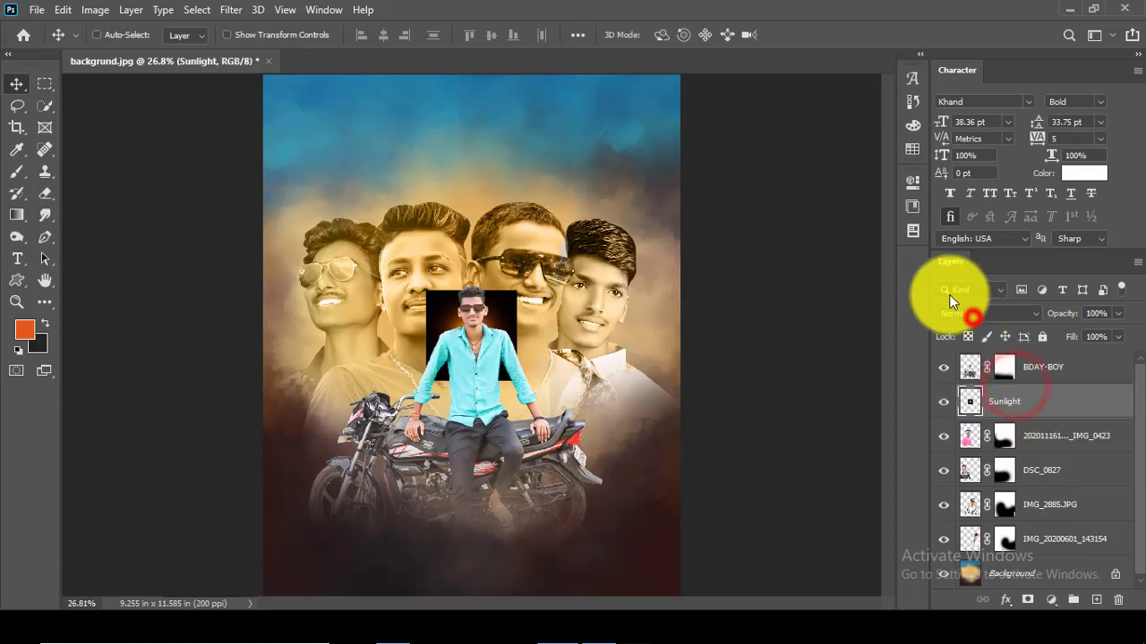
left_click(956, 331)
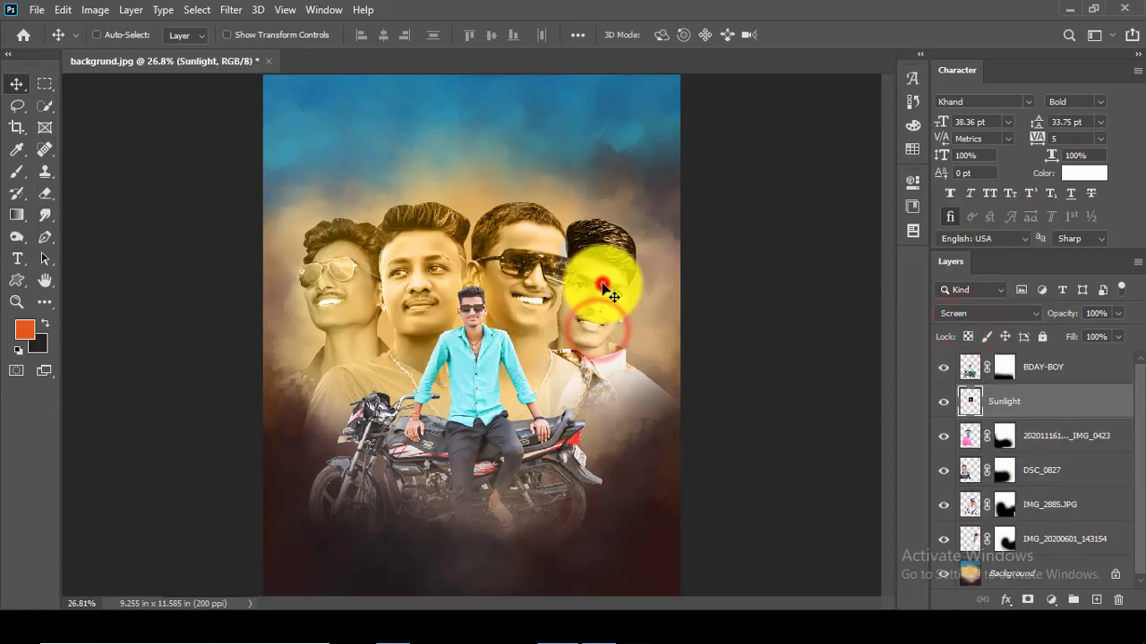
key("ctrl+t")
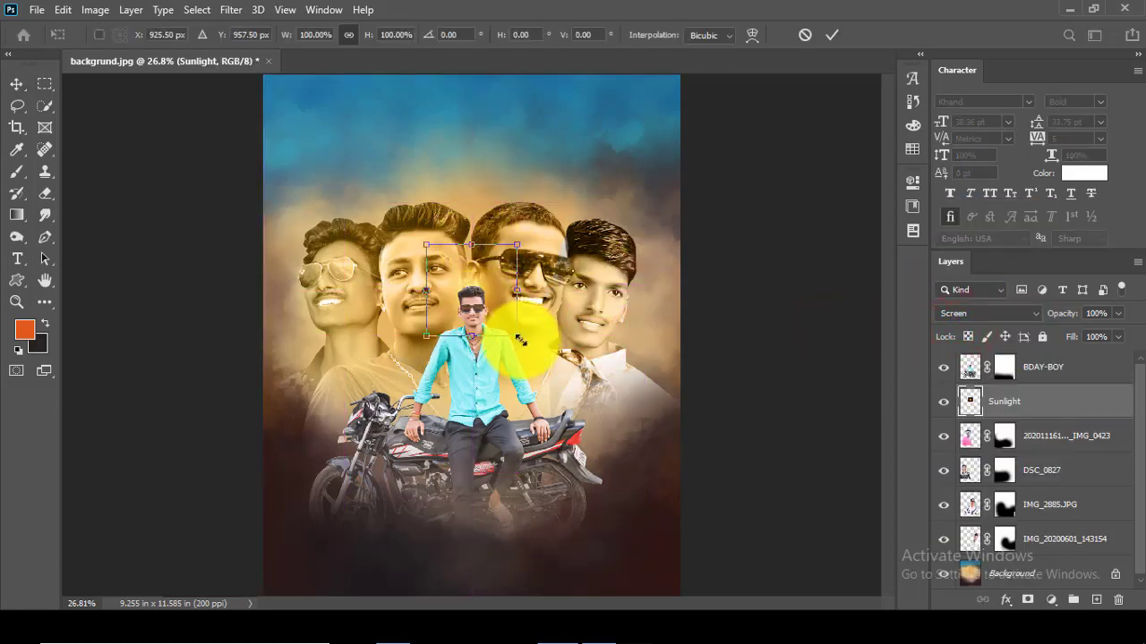
left_click(832, 34)
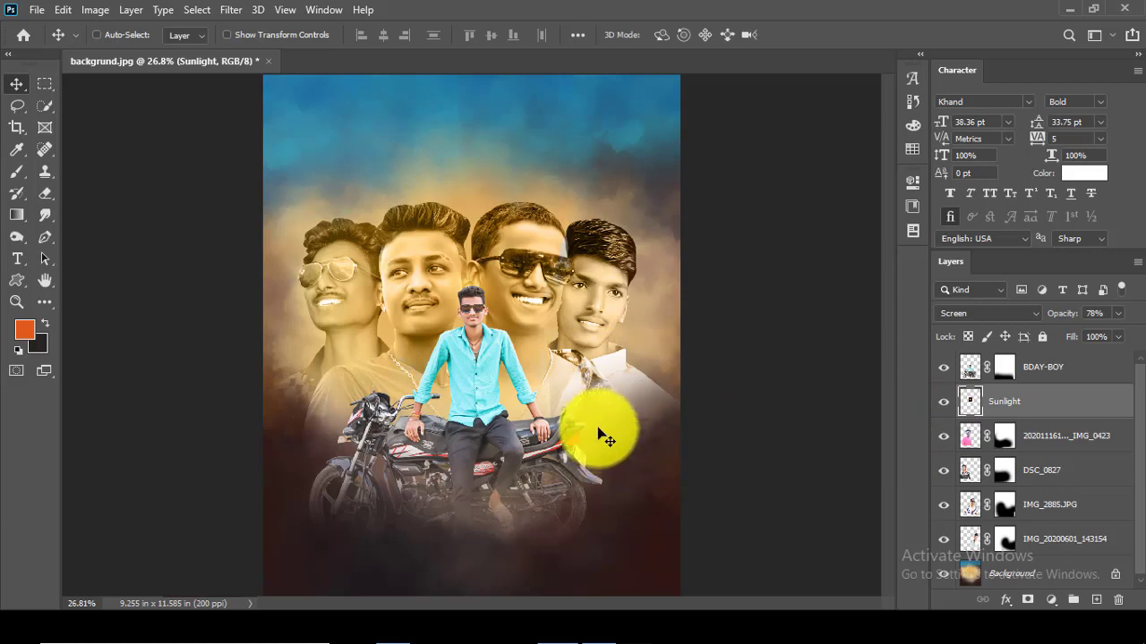
- Move the IMG_2885.JPG and IMG_20200601_143154 layers above the other two portraits and link them together
left_click(1036, 509)
left_click(1047, 537, "ctrl")
left_click_drag(1039, 504, 1022, 440)
left_click(982, 600)
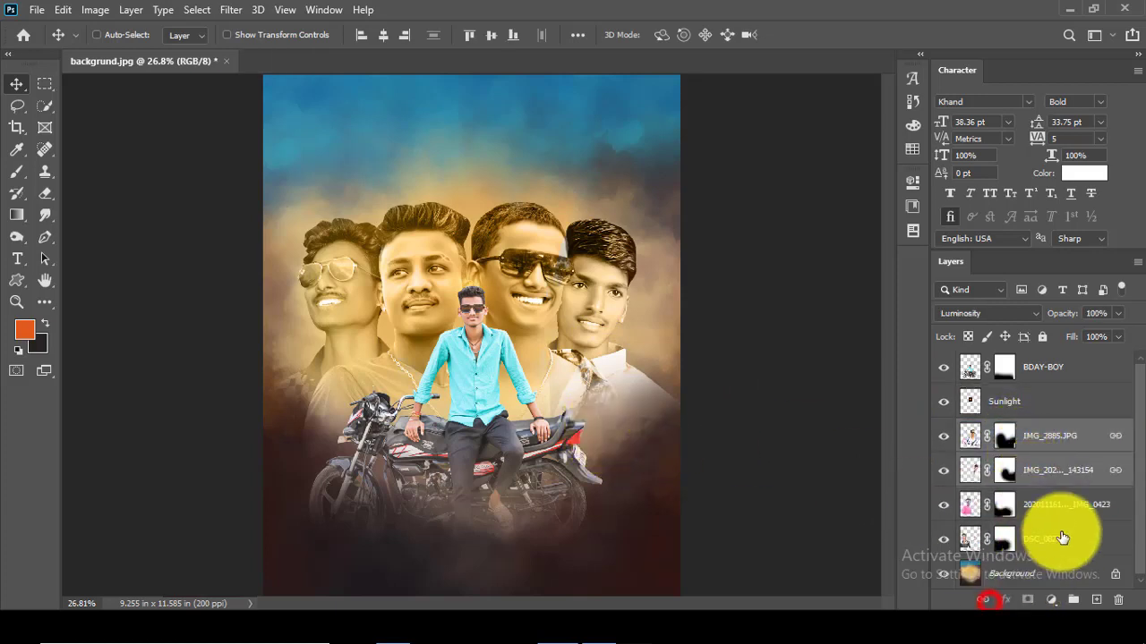
left_click(1065, 535)
left_click(1056, 448)
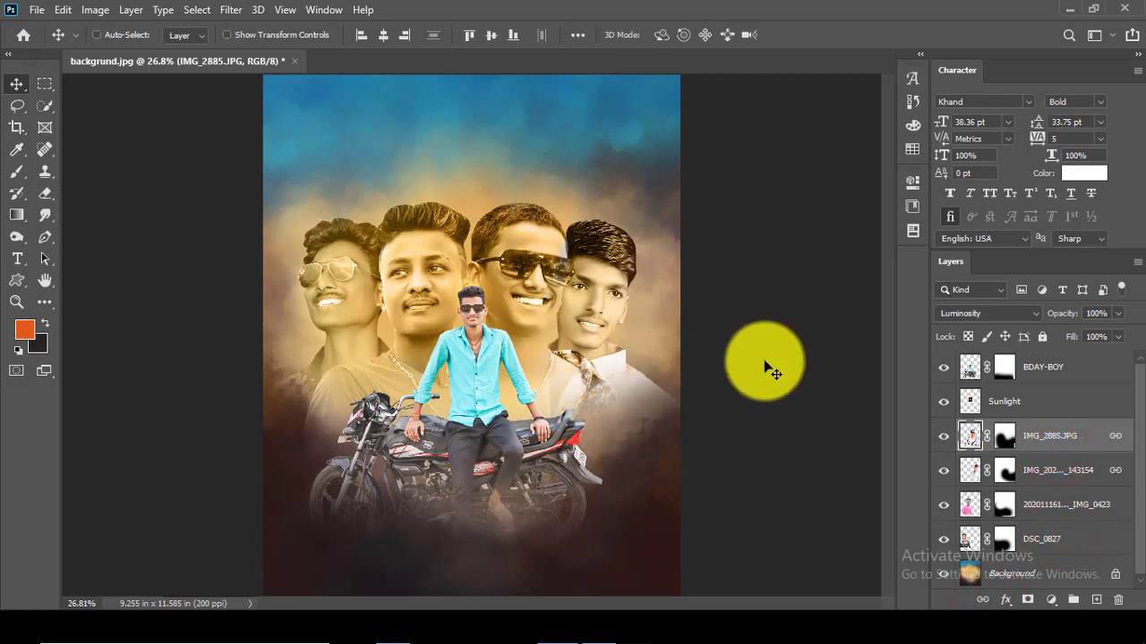
- Raise the man on the motorcycle slightly, then nudge BDAY-BOY and Sunlight together down and to the right
left_click(1047, 367)
left_click_drag(521, 383, 531, 343)
left_click(1009, 402)
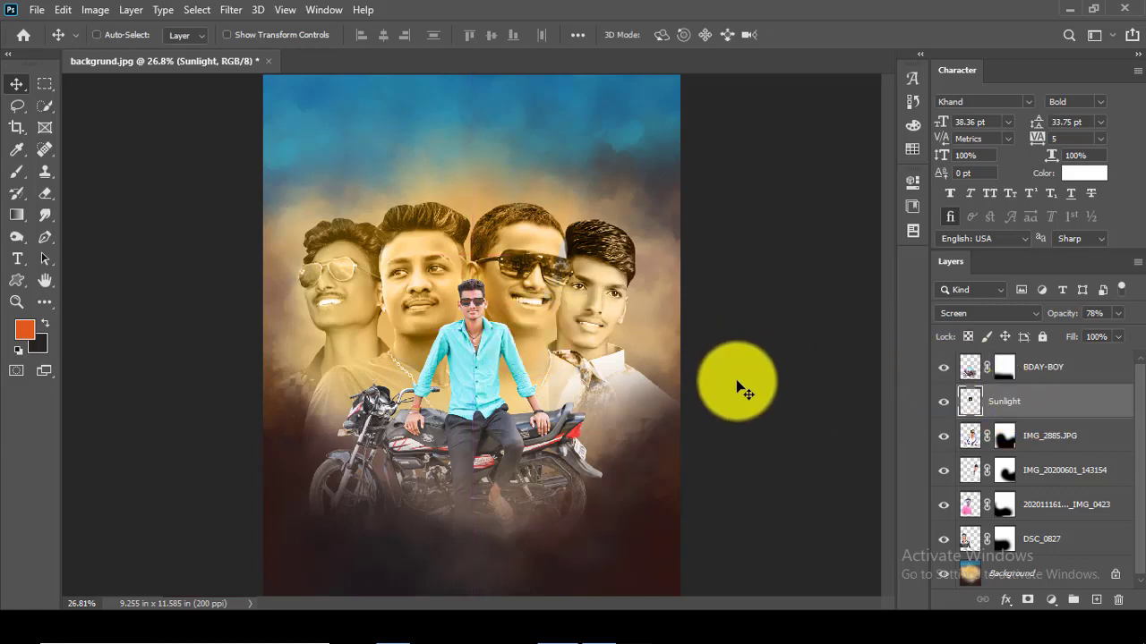
left_click(1045, 367, "ctrl")
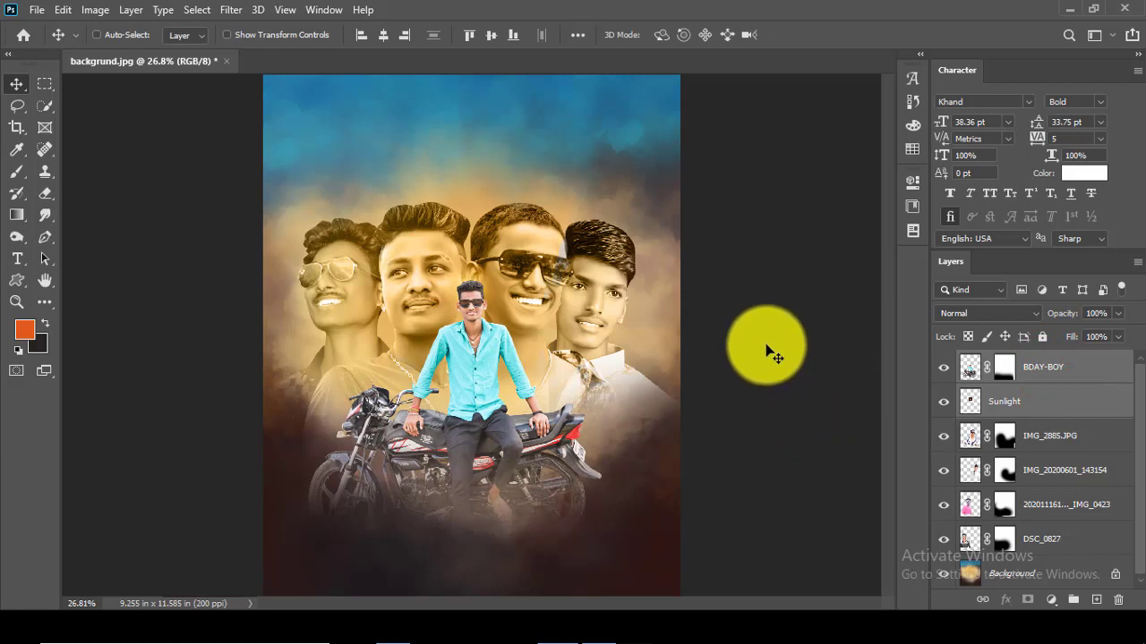
key("Down")
key("Down")
key("Down")
key("Down")
key("Down")
key("Down")
key("Down")
key("Down")
key("Down")
key("Down")
key("Right")
key("Right")
key("Right")
key("Right")
key("Right")
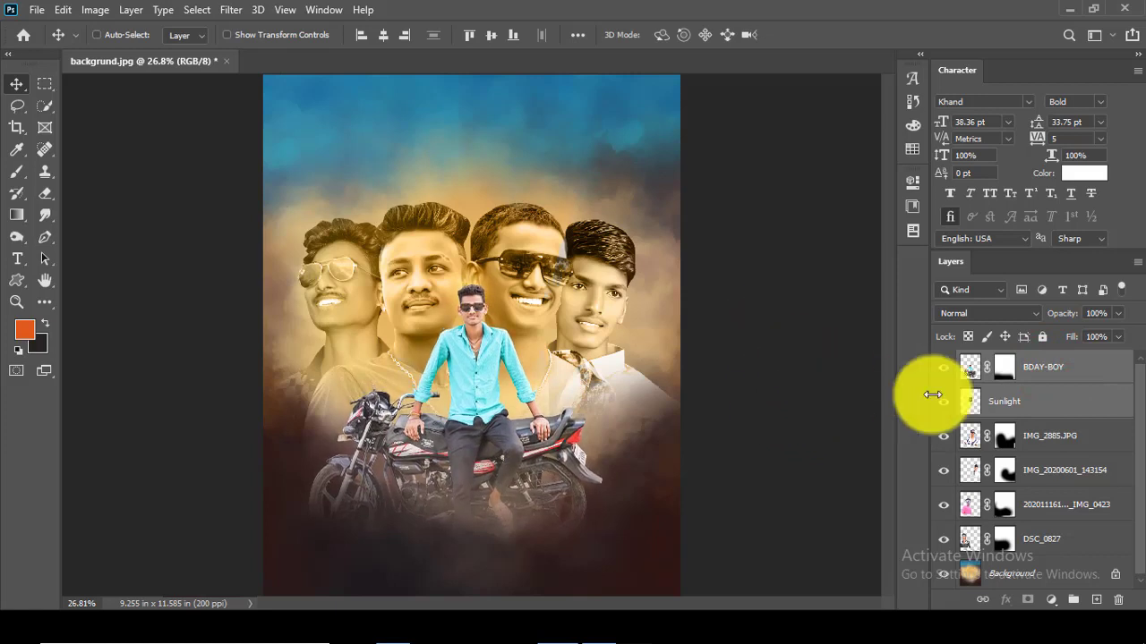
- Link the BDAY-BOY and Sunlight layers together
left_click(1045, 368)
scroll(734, 367, "down", 1)
left_click(1021, 394, "ctrl")
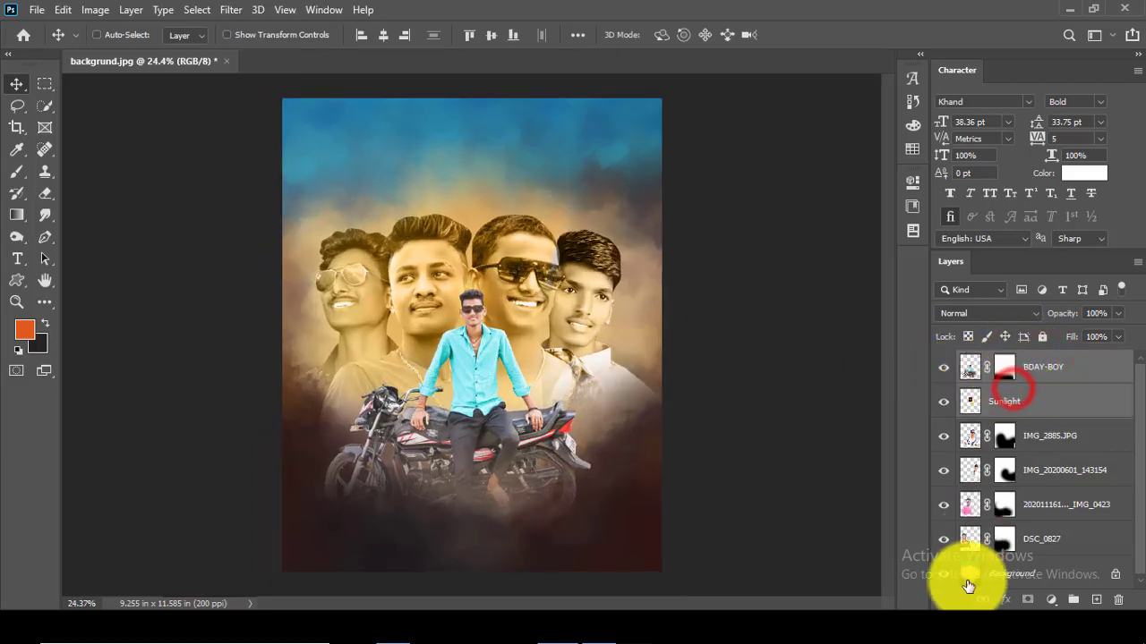
left_click(981, 600)
left_click(1034, 474)
scroll(552, 429, "down", 1)
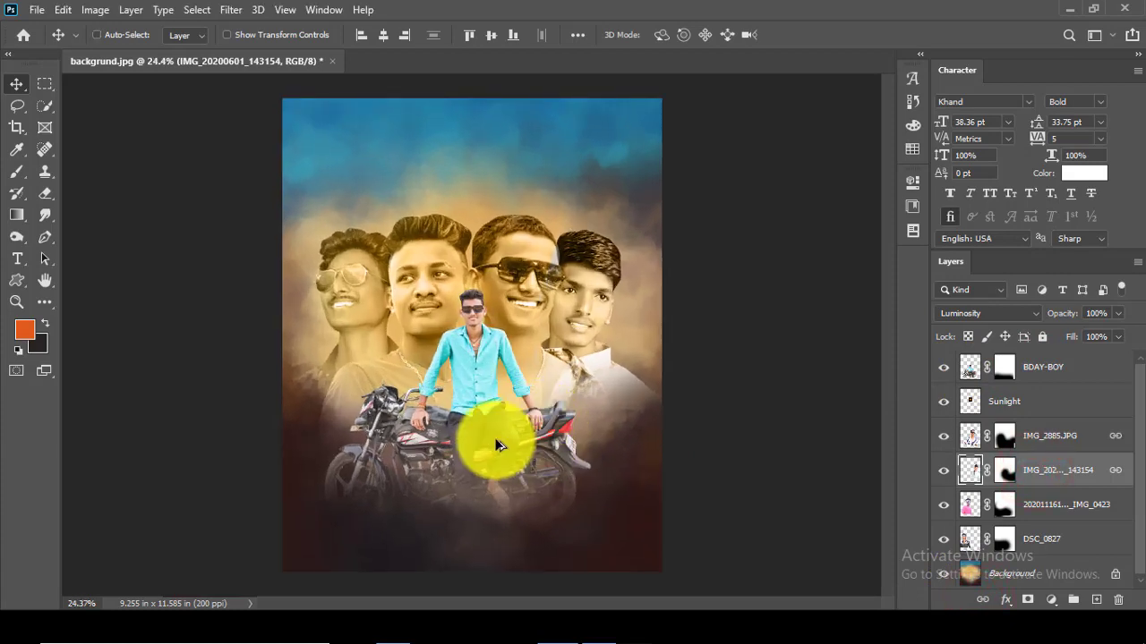
scroll(499, 448, "up", 1)
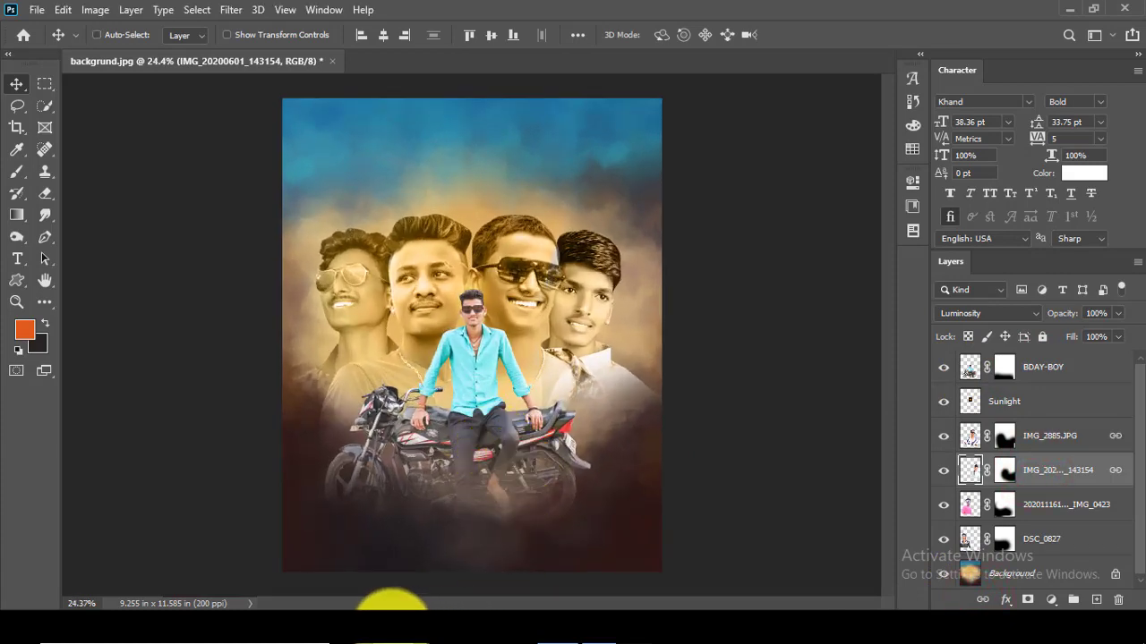
- Place the 4 -Box and 4 -Box - Pic images from the file folder at full size on the banner
left_click(392, 622)
left_click(529, 529)
left_click(281, 193)
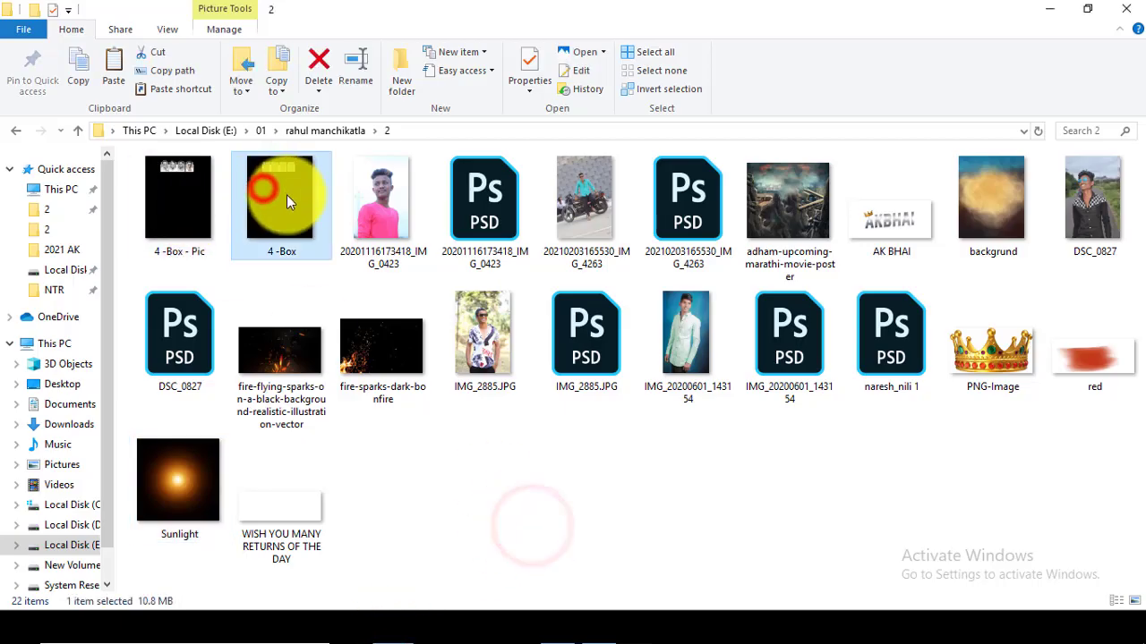
left_click(197, 205, "ctrl")
left_click_drag(305, 189, 447, 278)
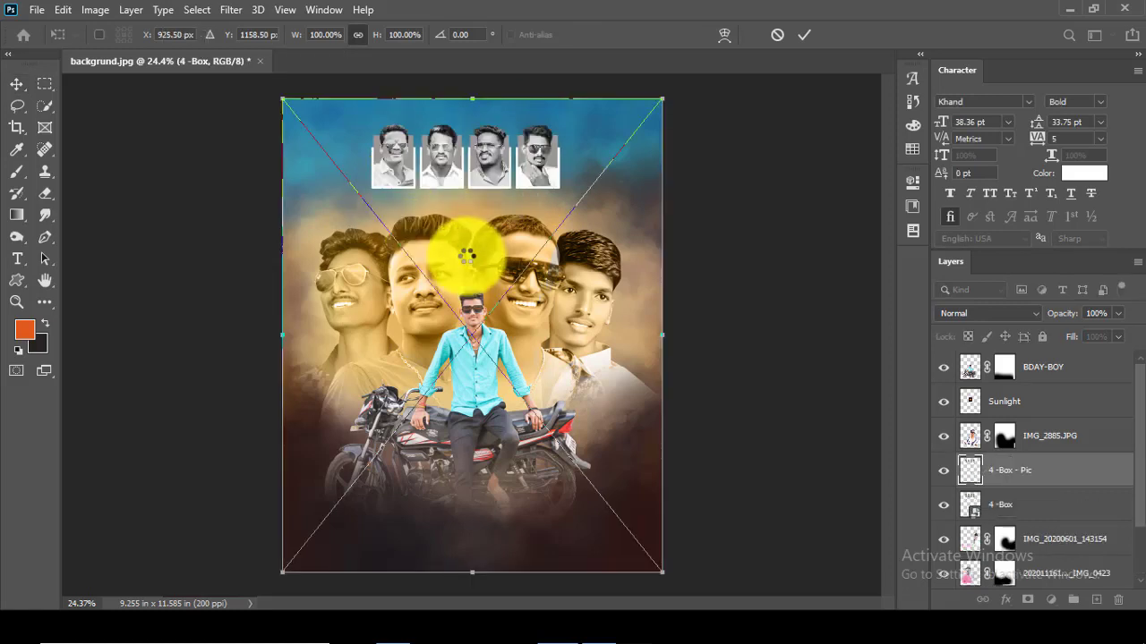
key("Return")
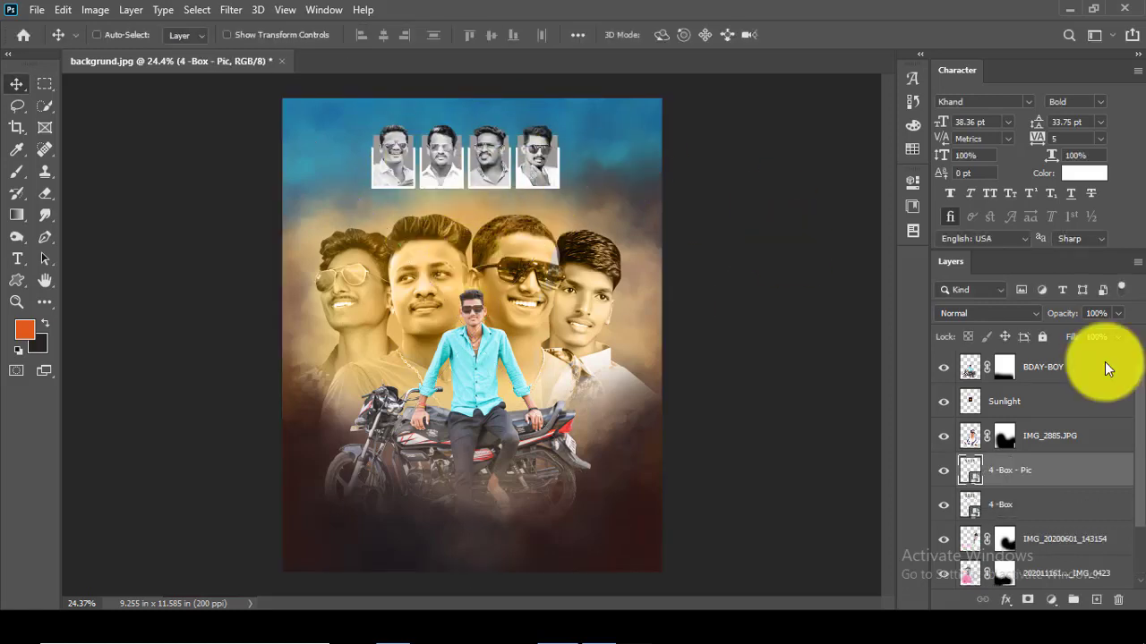
- Reduce the two 4 -Box layers to a single rasterized 4 -Box - Pic layer at the top of the layer stack
left_click(998, 505)
right_click(1009, 479)
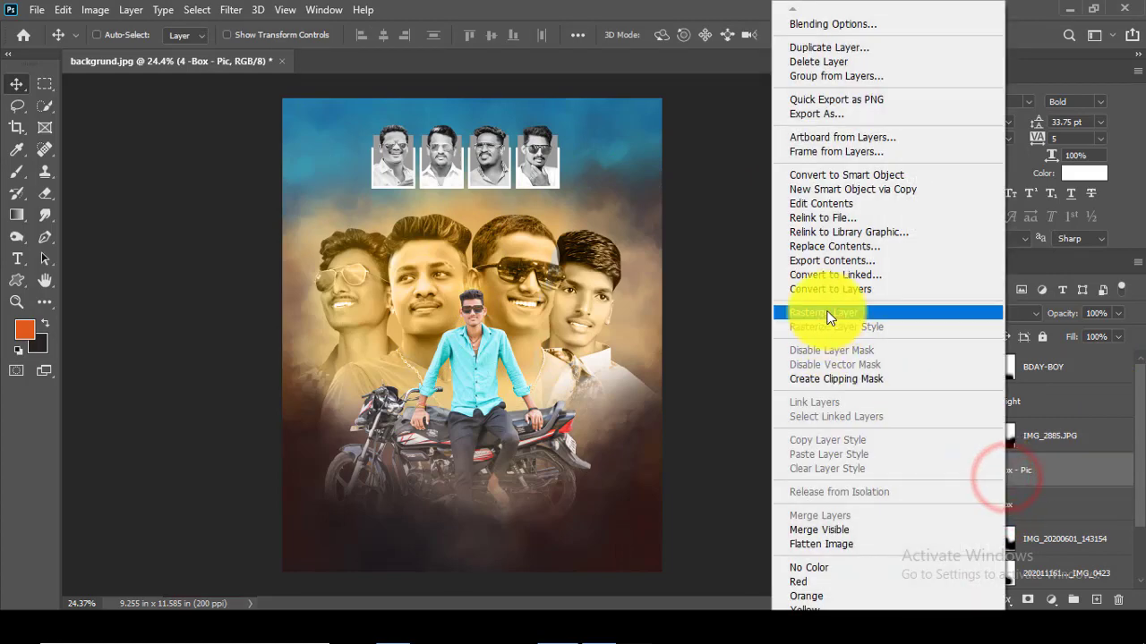
left_click(826, 310)
left_click(1016, 505)
key("Delete")
left_click_drag(1021, 476, 1019, 402)
left_click_drag(1003, 350, 995, 353)
- Link BDAY-BOY, Sunlight and the four portrait layers, and shift them together slightly up and to the left
scroll(556, 312, "down", 4)
scroll(532, 300, "up", 4)
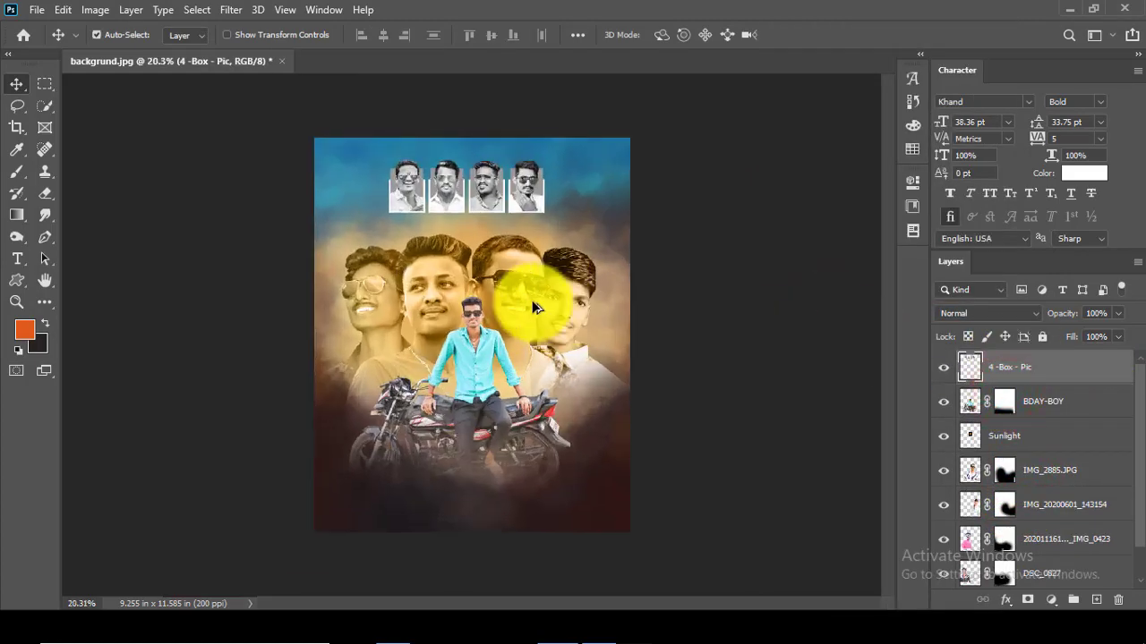
scroll(485, 346, "down", 2)
scroll(495, 352, "up", 3)
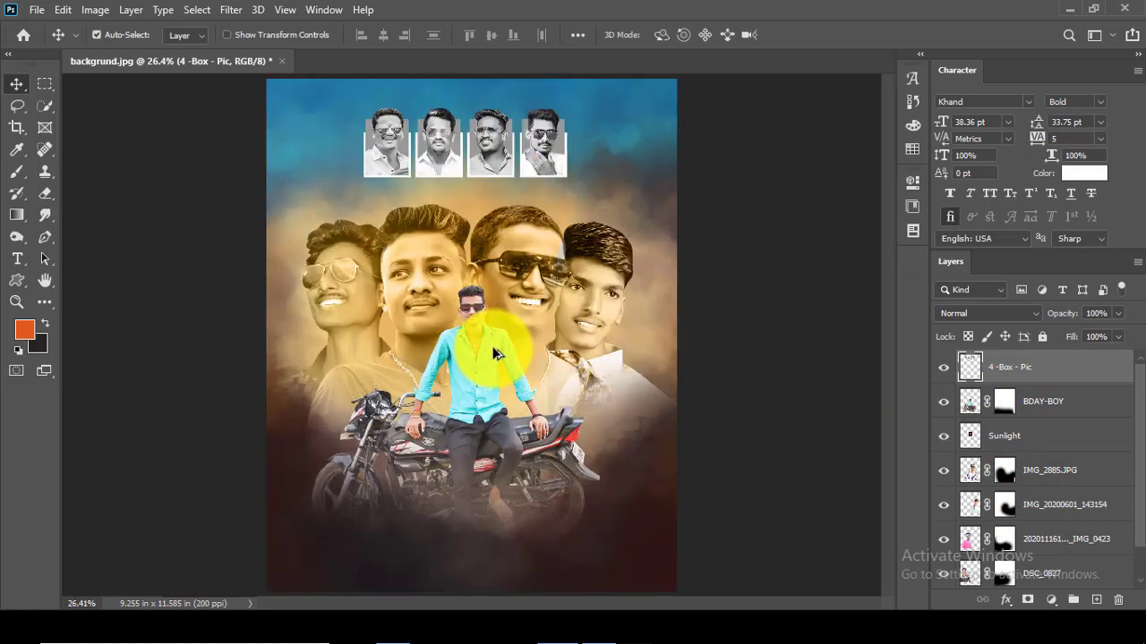
left_click(1036, 412)
scroll(1038, 456, "down", 1)
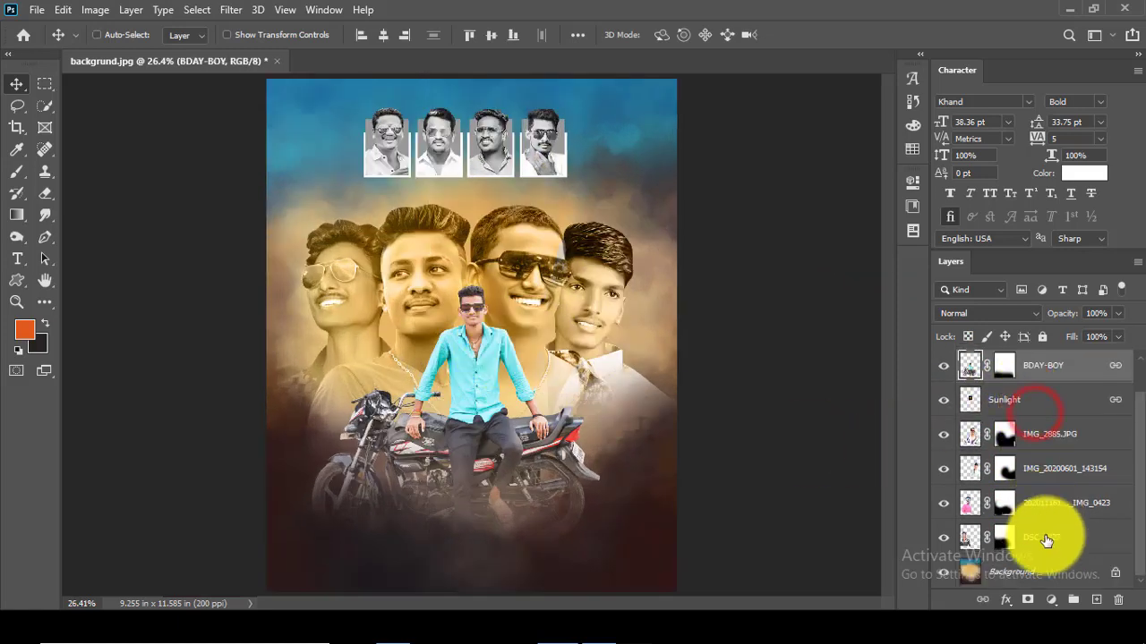
left_click(1044, 537, "shift")
left_click(980, 597)
left_click_drag(675, 396, 656, 397)
left_click(974, 597)
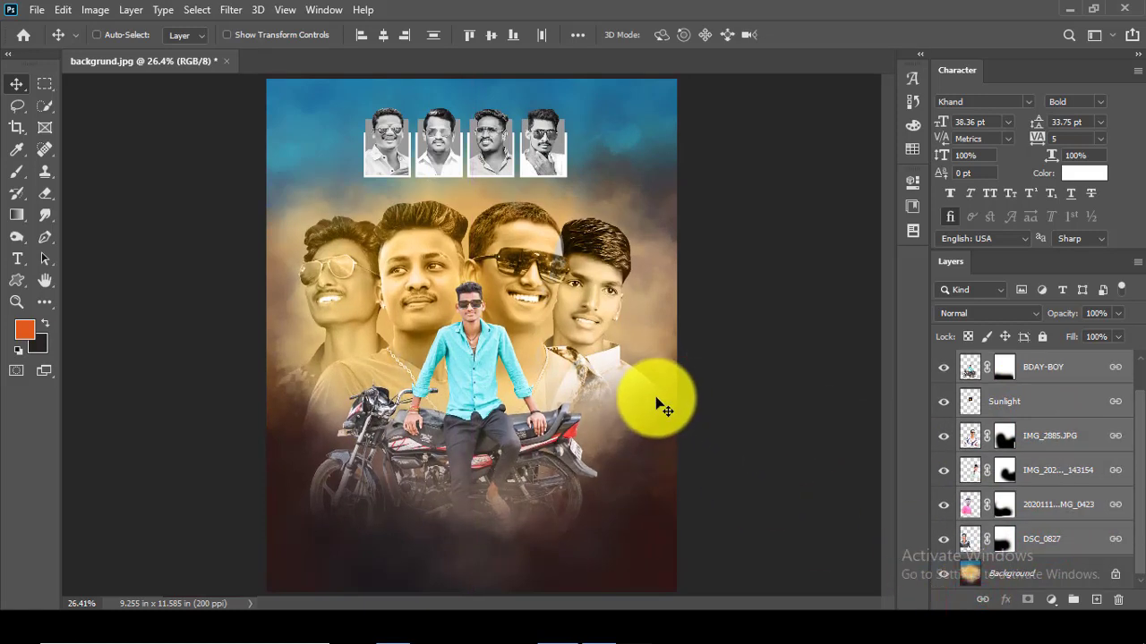
key("shift+Left")
- Add a new layer above BDAY-BOY and draw a dark-to-transparent linear gradient from the banner's bottom edge up to the motorcycle
scroll(486, 404, "down", 3)
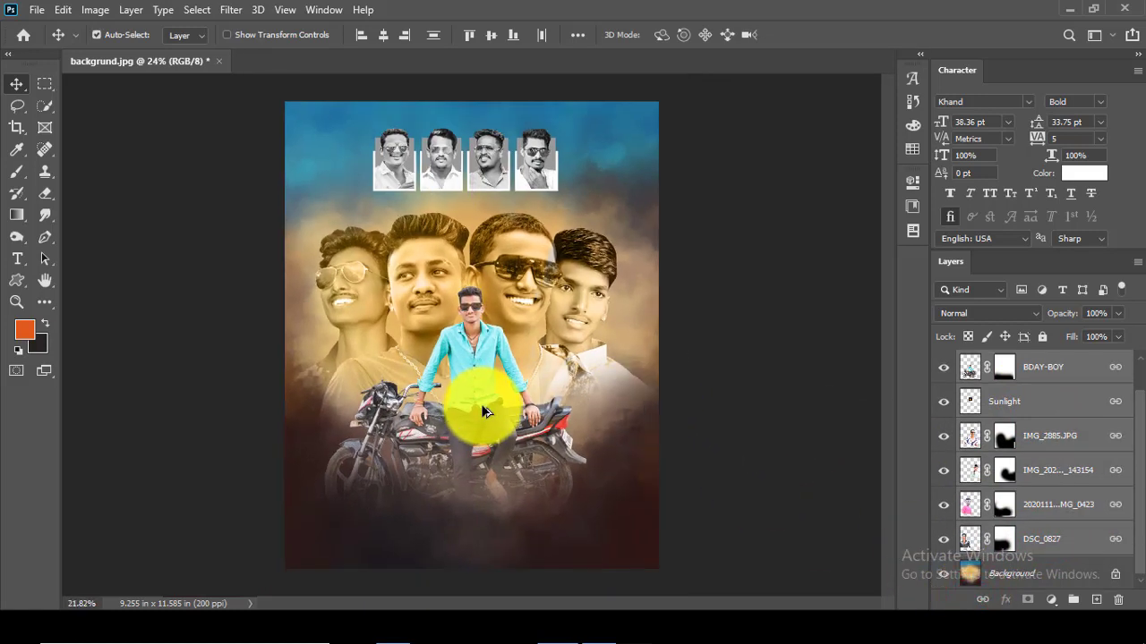
left_click(966, 472)
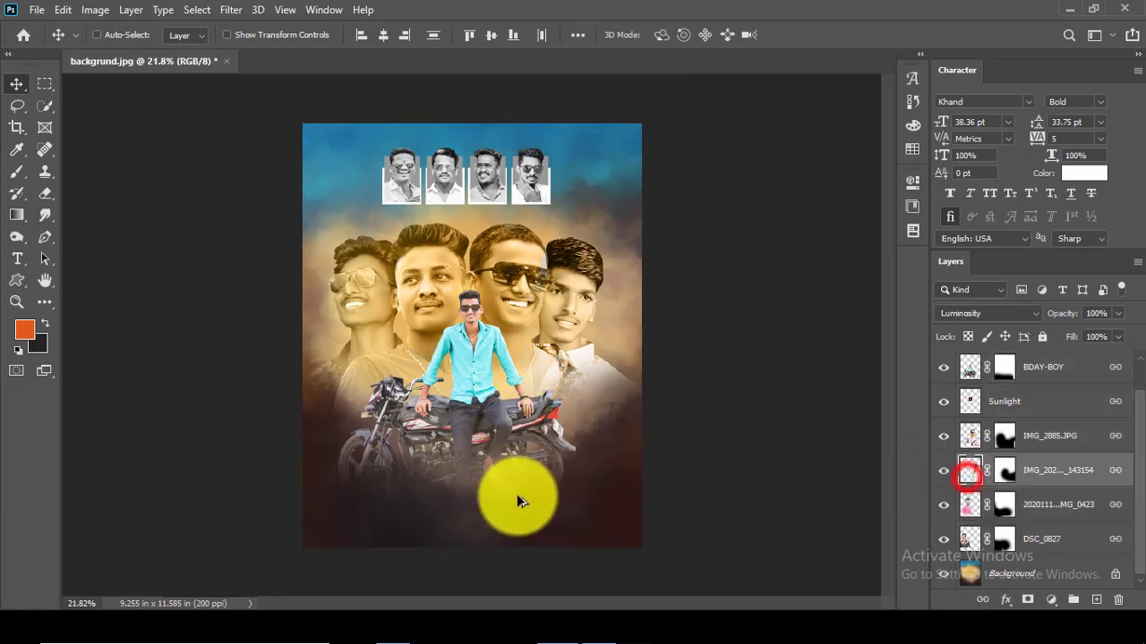
left_click(1004, 367)
scroll(516, 443, "up", 1)
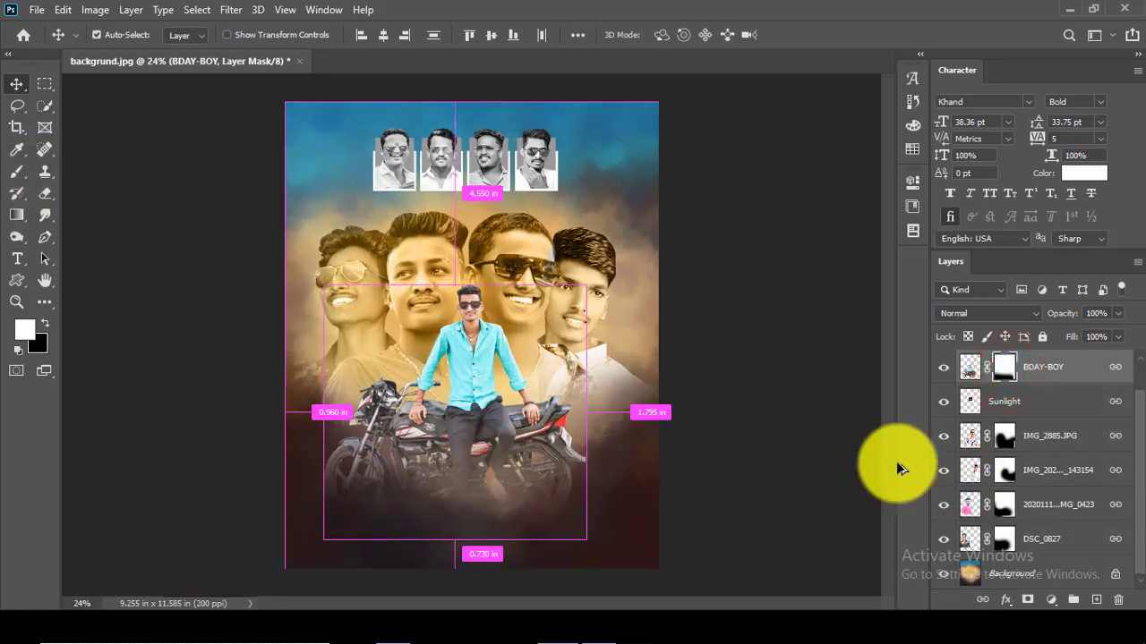
left_click(1096, 599)
left_click(18, 210)
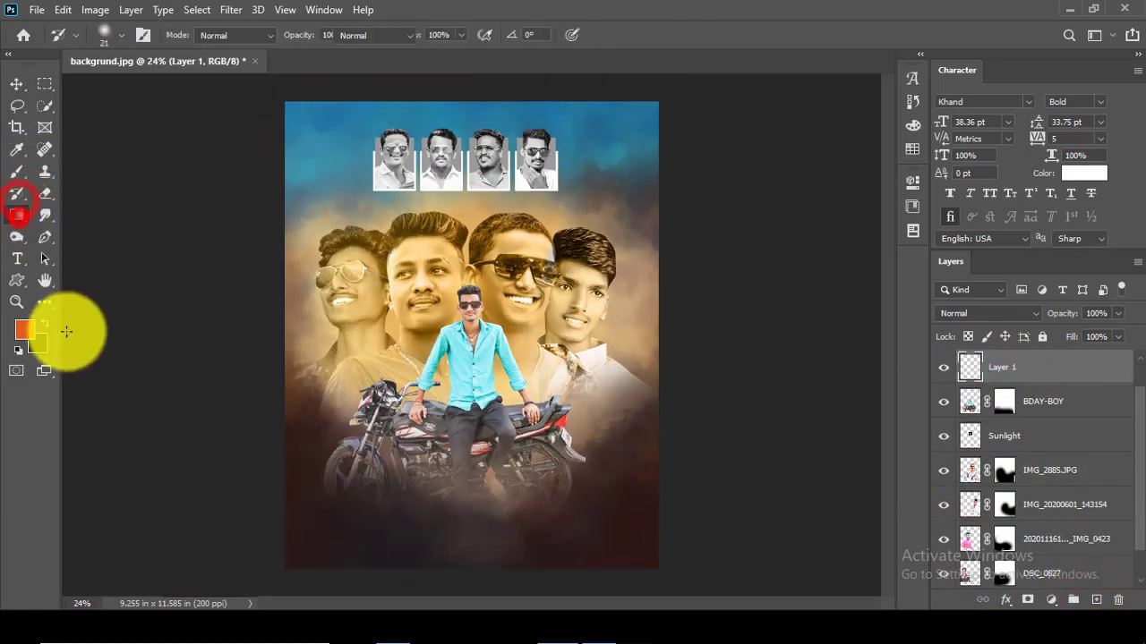
left_click(45, 323)
left_click_drag(445, 566, 439, 404)
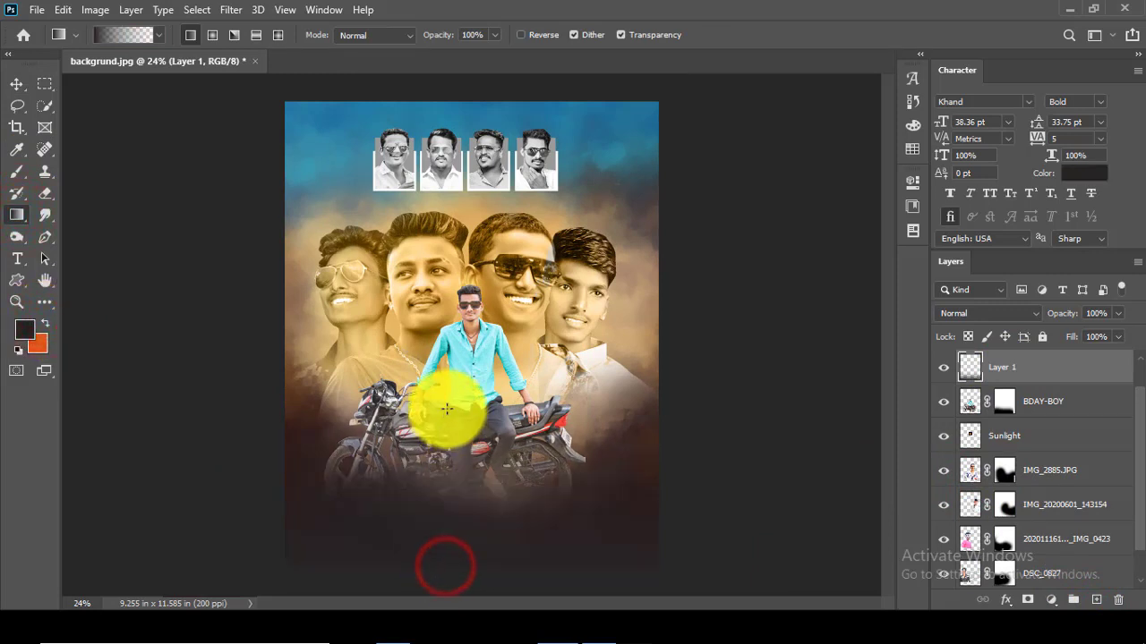
left_click(44, 323)
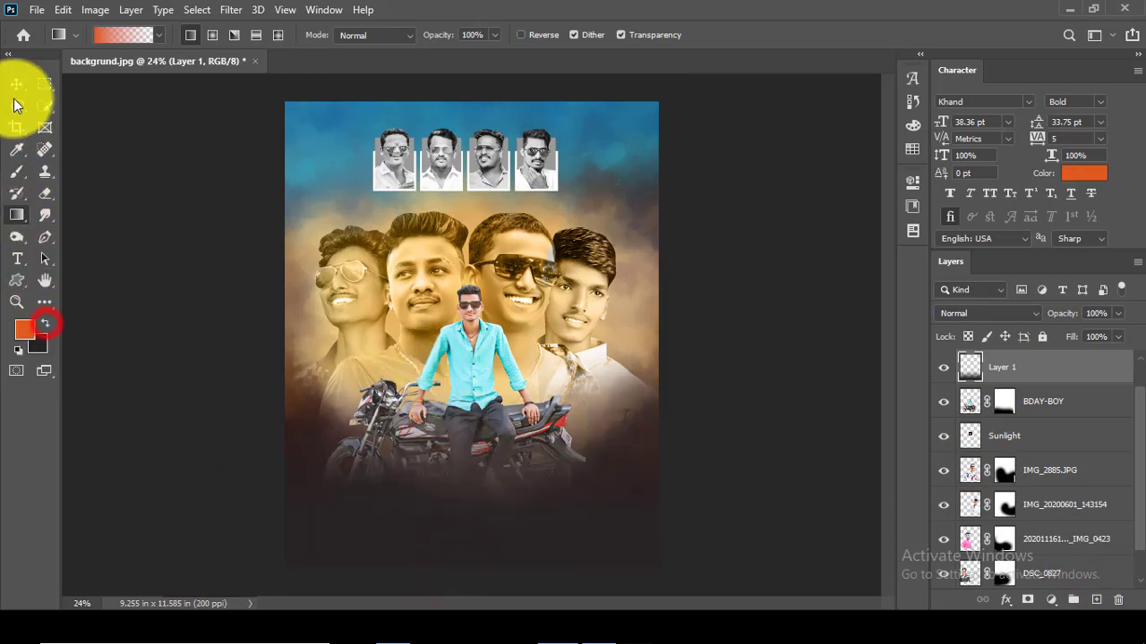
- Stretch the dark gradient on Layer 1 vertically so it reaches higher up the motorcycle and extends past the banner's bottom edge
left_click(16, 83)
key("ctrl+t")
left_click_drag(470, 378, 471, 349)
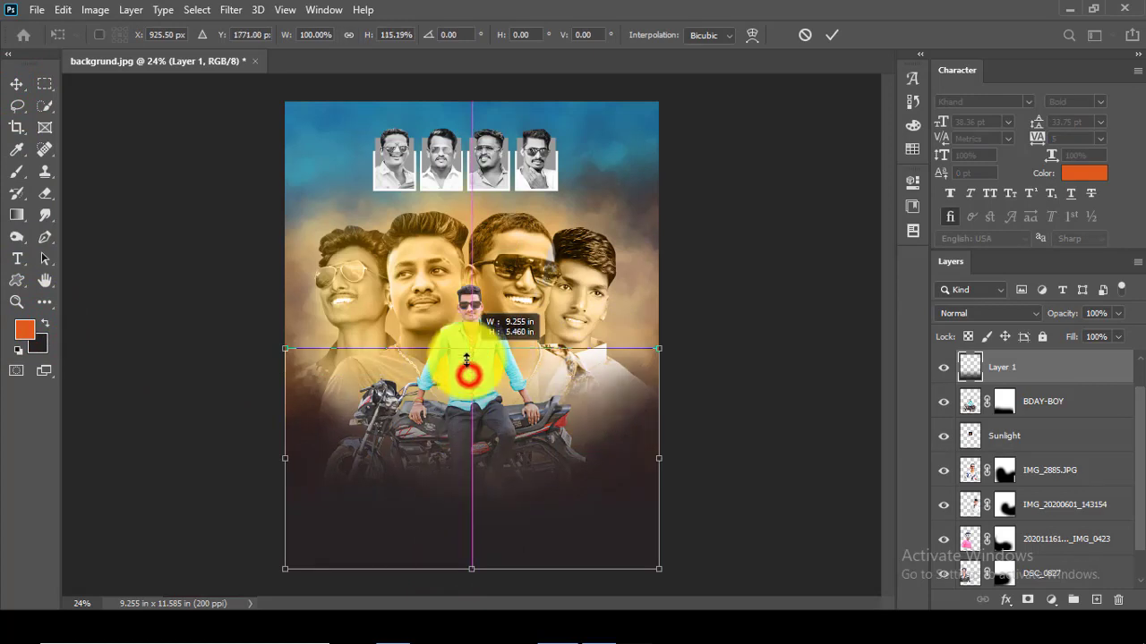
left_click_drag(474, 572, 474, 597)
left_click(826, 36)
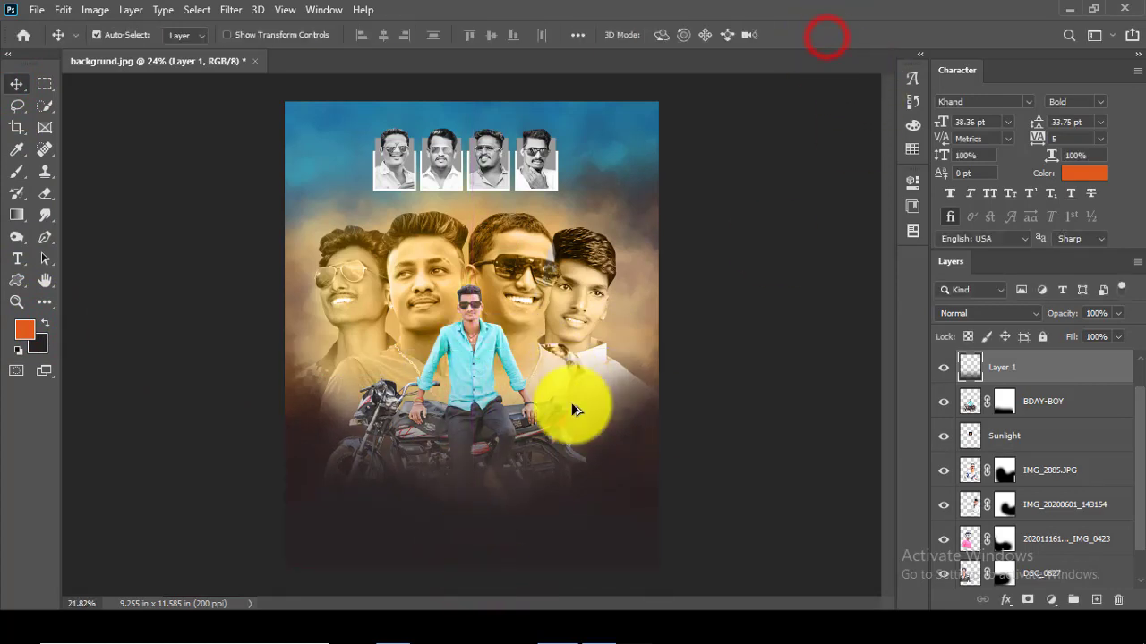
scroll(576, 409, "down", 2)
scroll(584, 409, "up", 1)
- Group the four portrait layers from IMG_2885.JPG to DSC_0827 and name the group 4-pic
left_click(1048, 404)
left_click_drag(638, 408, 633, 396)
scroll(499, 420, "up", 1)
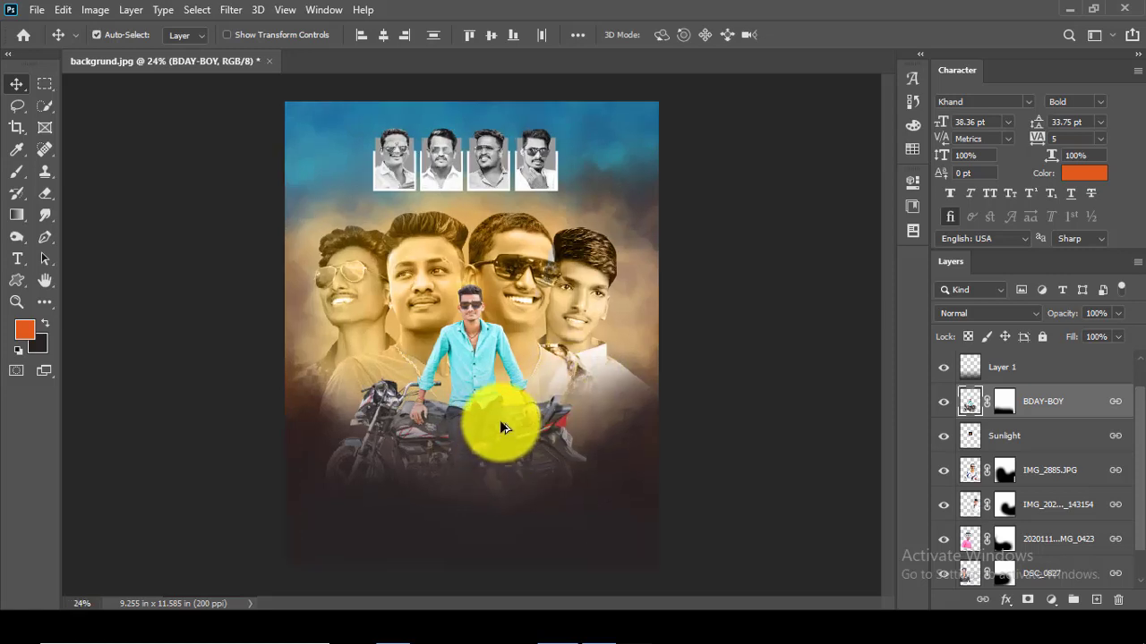
left_click(1036, 470)
scroll(1047, 513, "down", 1)
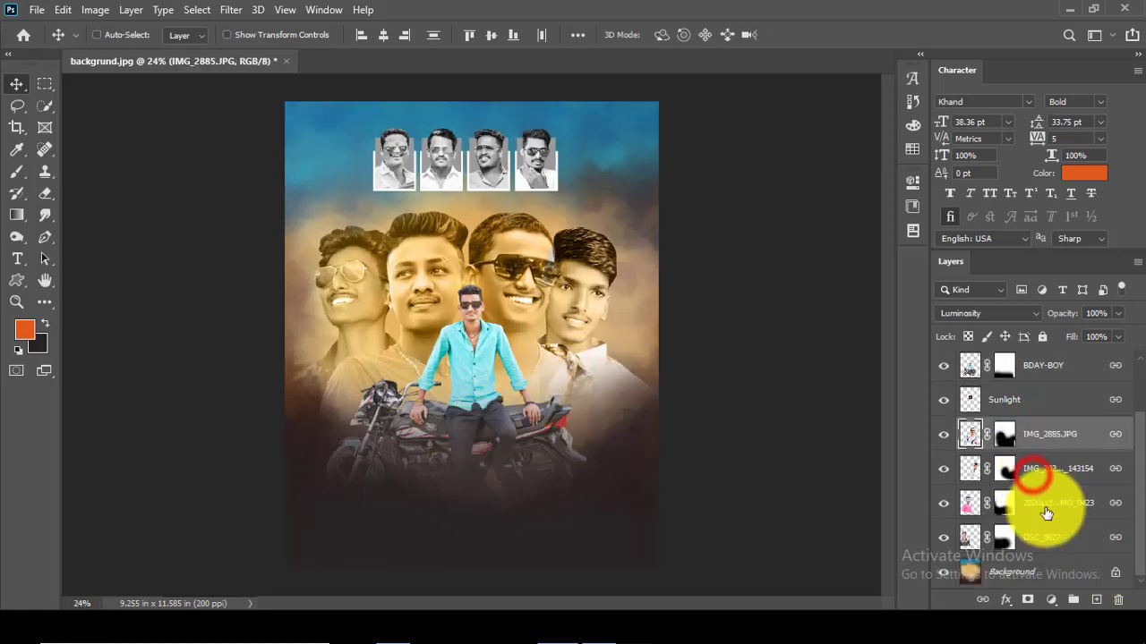
left_click(1051, 539, "shift")
left_click(1073, 599)
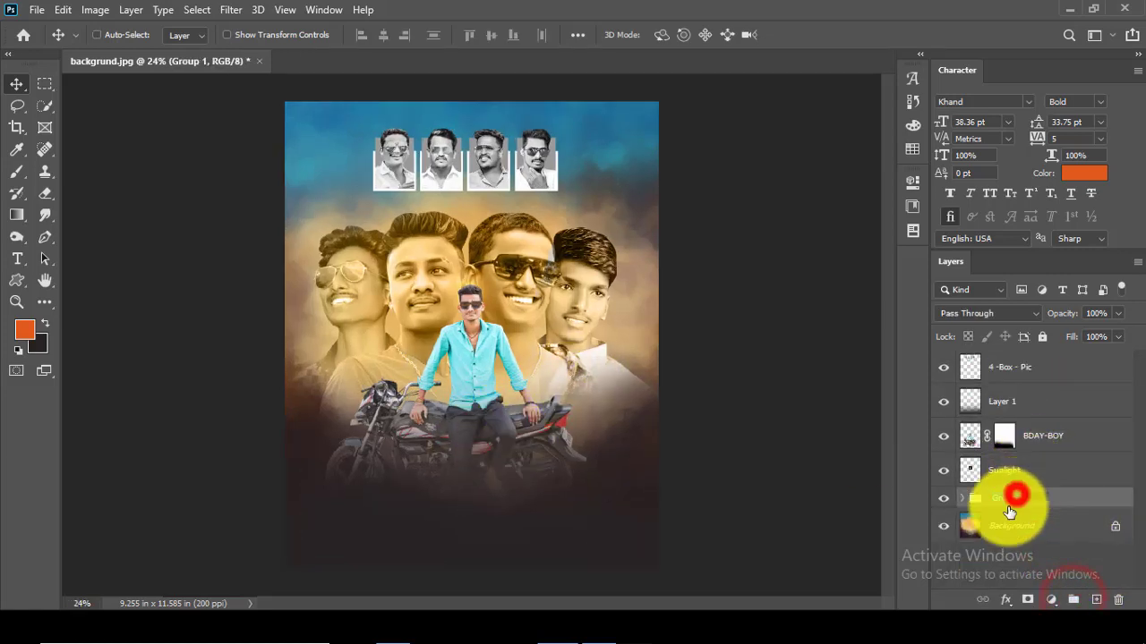
double_click(1004, 496)
type("4-pic")
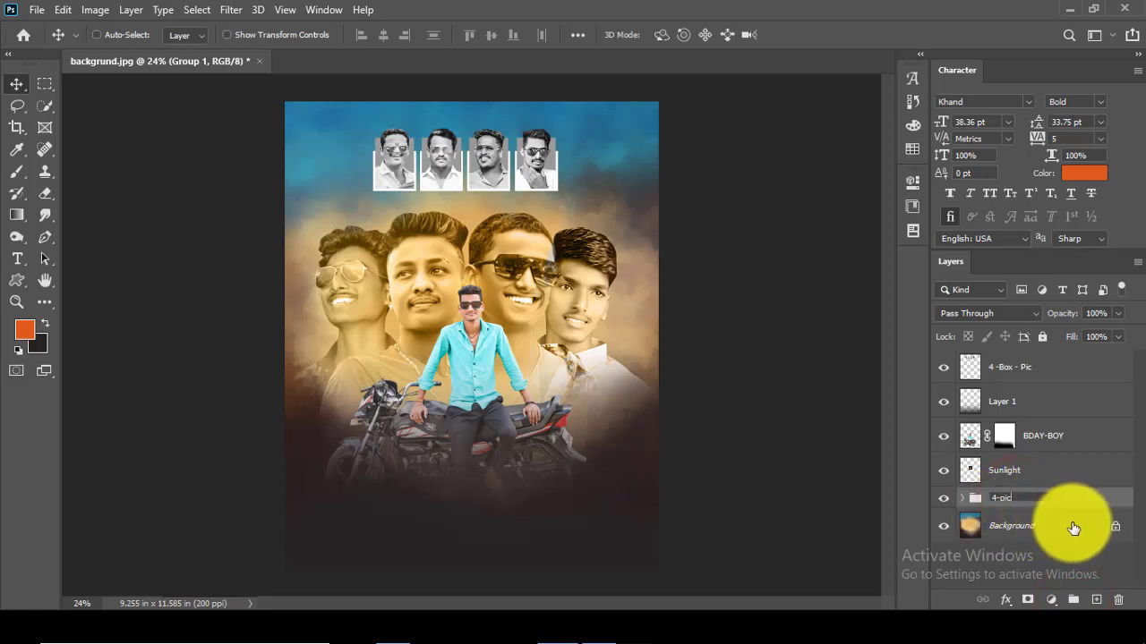
left_click(1078, 518)
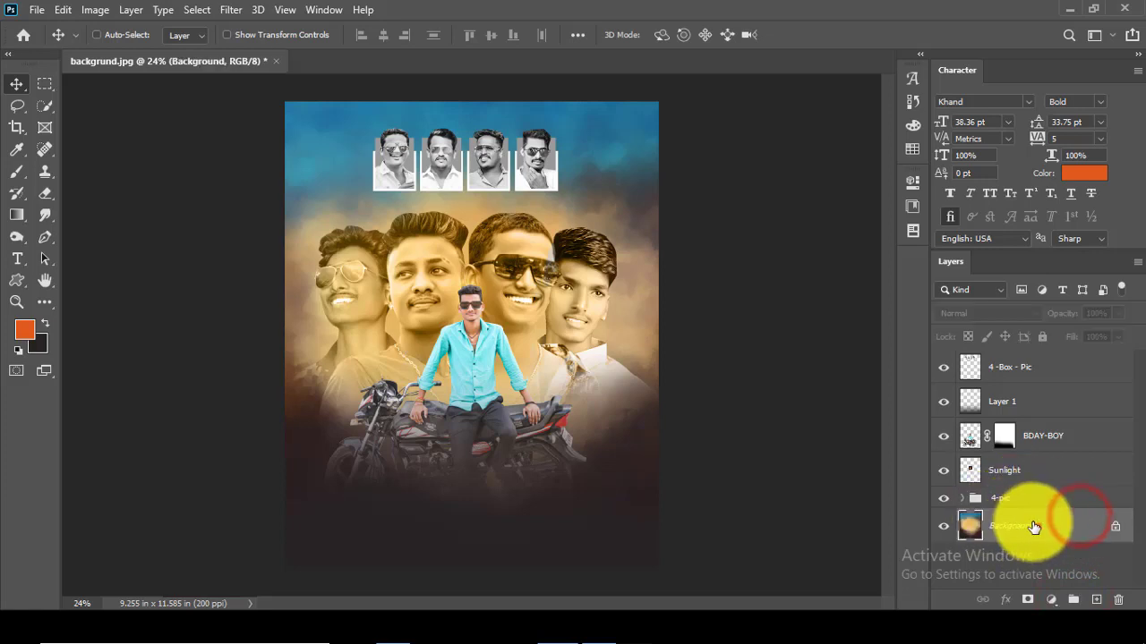
- Duplicate the Background layer and clip the copy to the 4-pic group
left_click_drag(1033, 526, 1097, 597)
right_click(1007, 497)
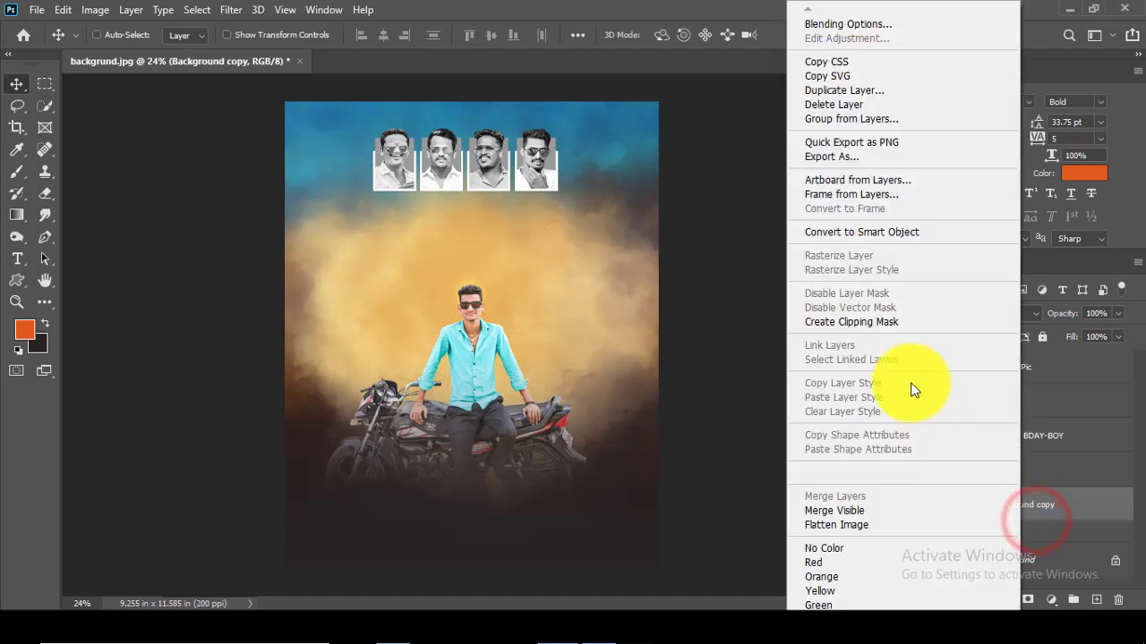
left_click(881, 322)
- Set the clipped Background copy's blend mode to Color so the portraits take on the background's tones
left_click(986, 312)
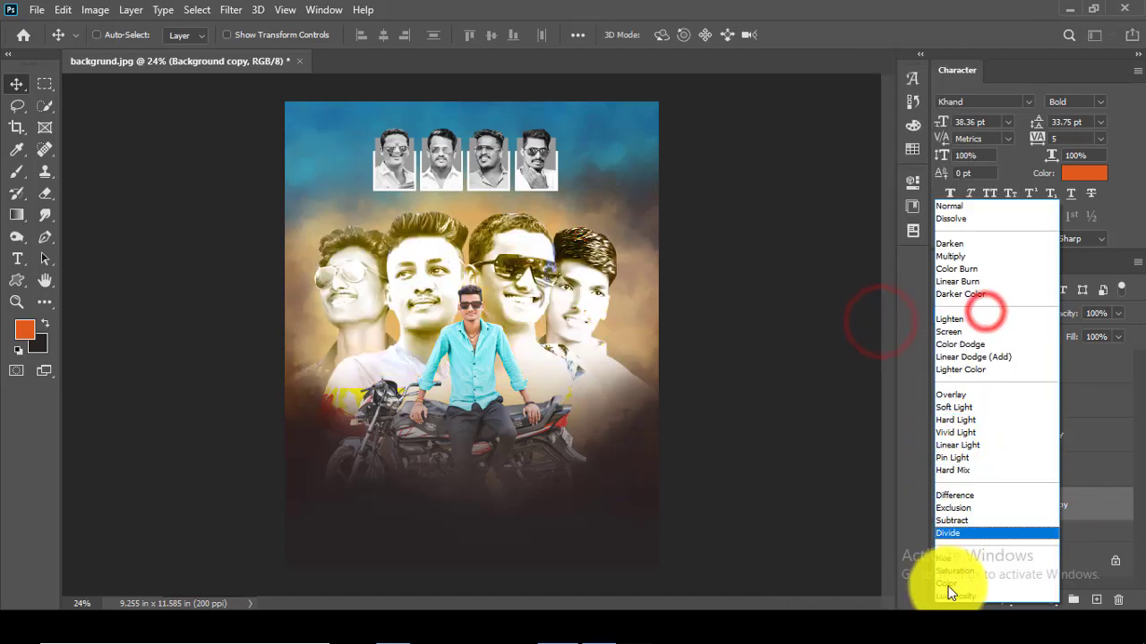
left_click(949, 587)
left_click(16, 302)
right_click(522, 226)
left_click(542, 231)
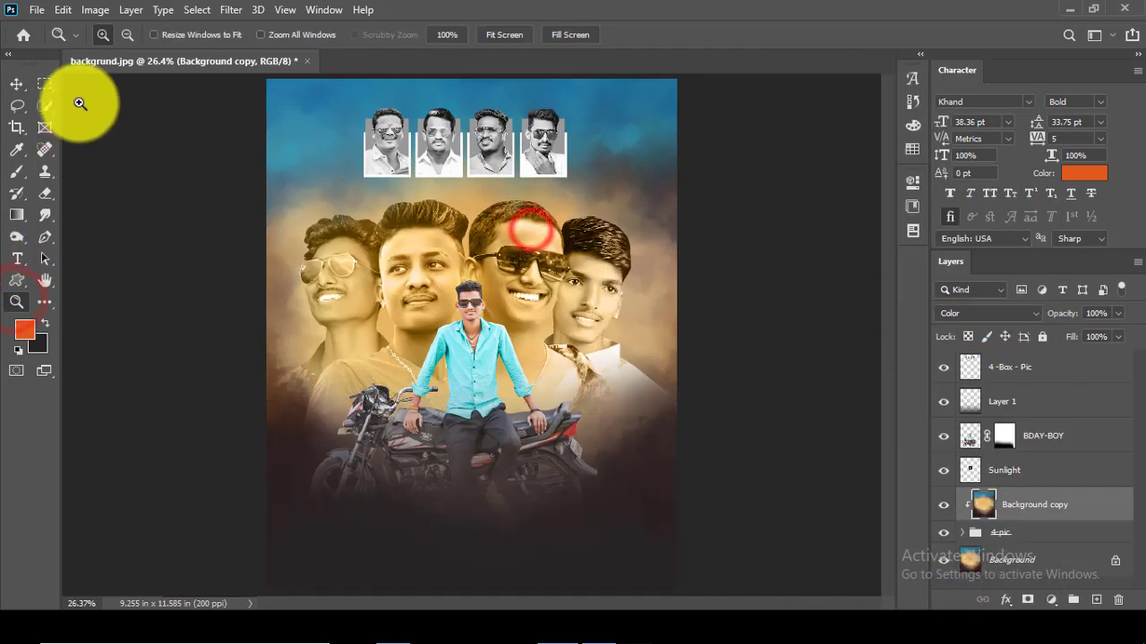
left_click(16, 83)
key("ctrl")
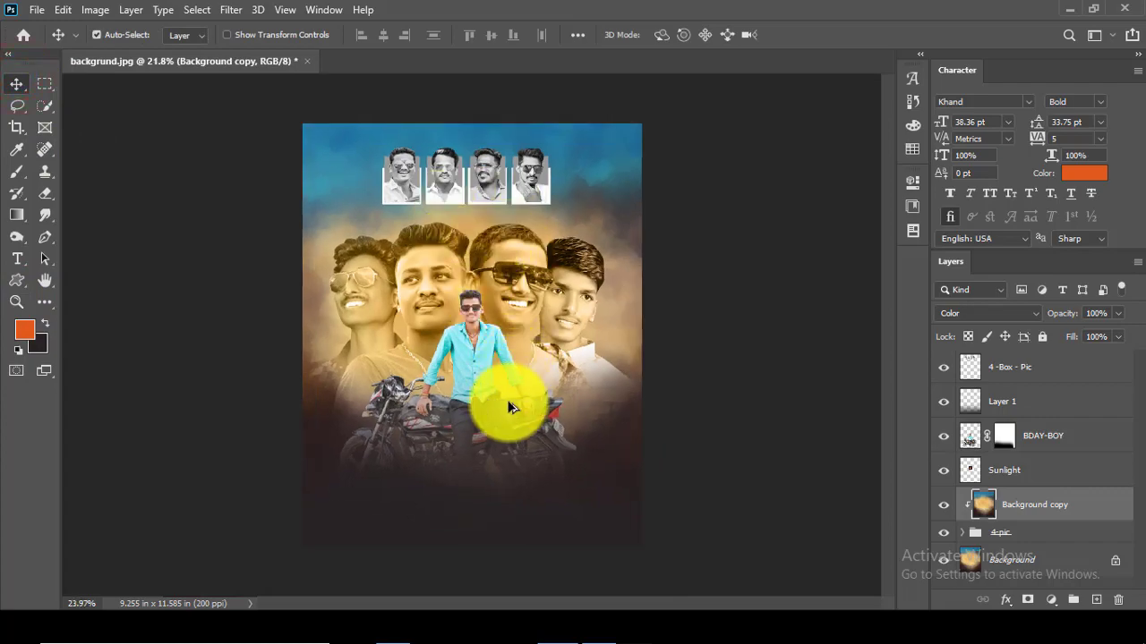
- Place the red brush-stroke image from the file folder on the banner and move its layer above Layer 1
left_click(402, 627)
left_click(522, 555)
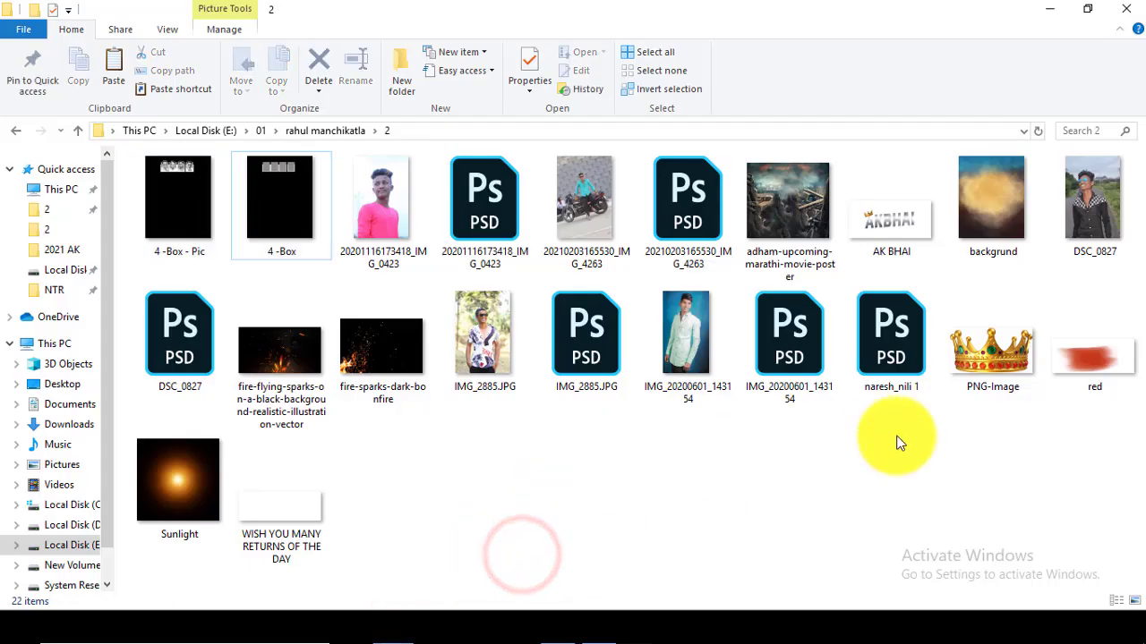
left_click_drag(1088, 383, 511, 299)
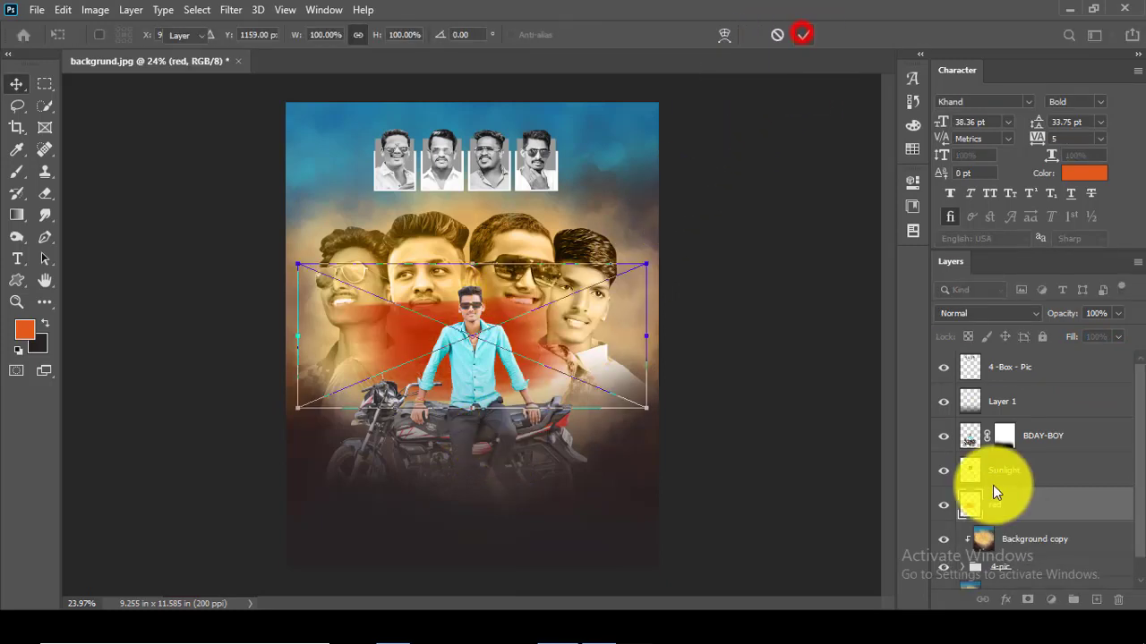
left_click_drag(1007, 500, 1031, 402)
- Rasterize the red layer and move the stroke down to the banner's lower edge, below the motorcycle
right_click(1006, 376)
left_click(822, 310)
left_click_drag(569, 380, 591, 541)
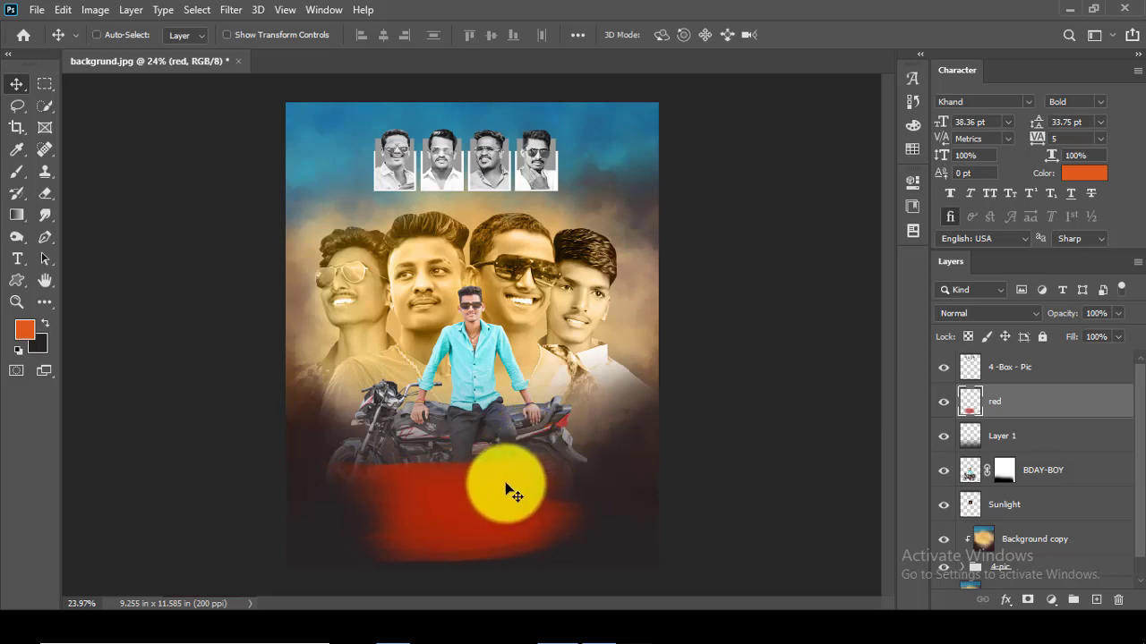
- Place the AK BHAI title image from the file folder on the banner, directly above the red layer
left_click(387, 623)
left_click(589, 517)
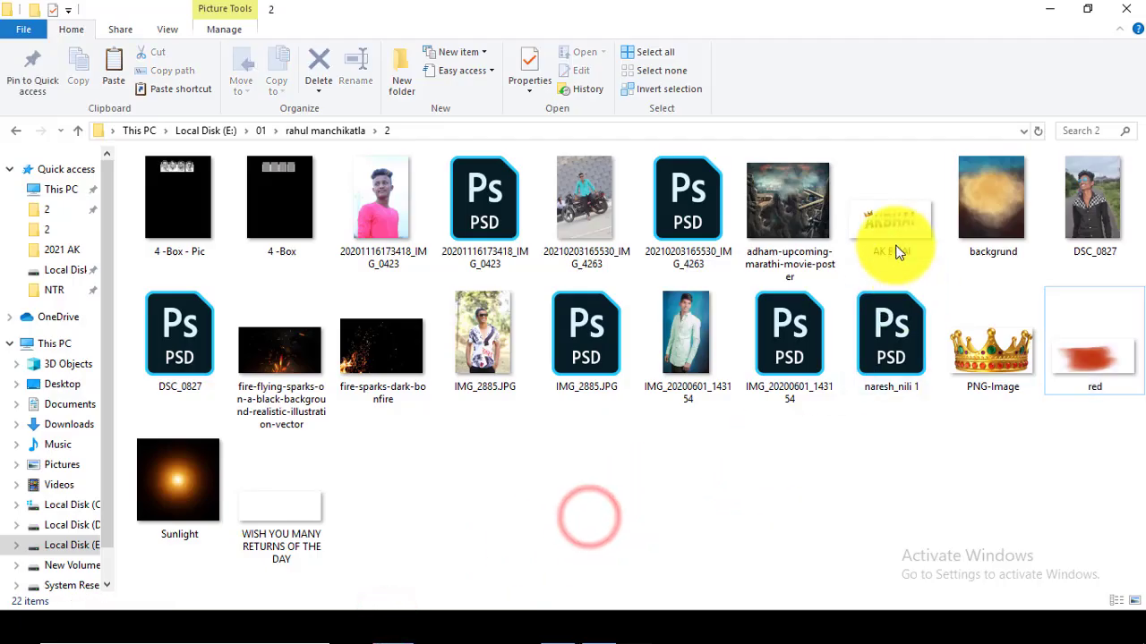
left_click_drag(873, 206, 502, 489)
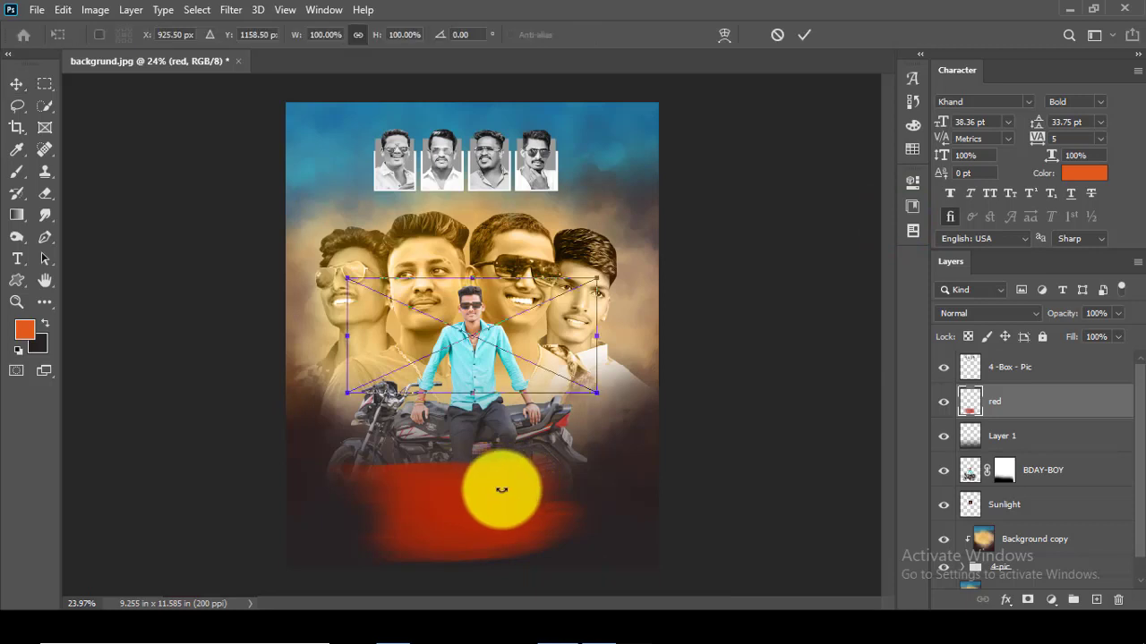
double_click(486, 281)
left_click_drag(992, 402, 993, 362)
left_click(1003, 399)
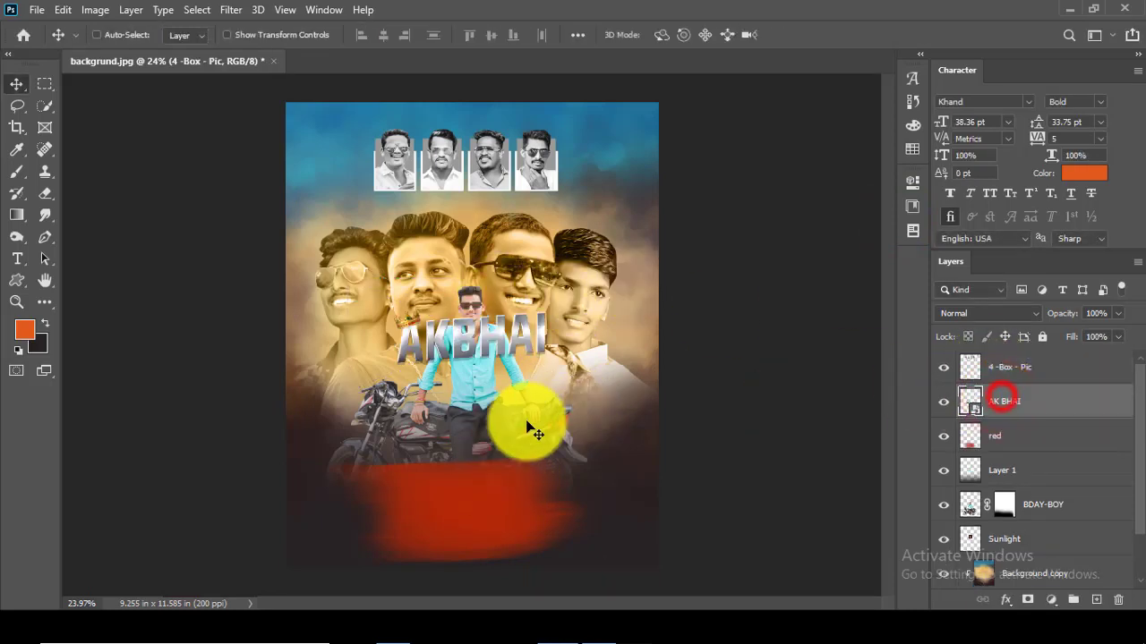
- Rasterize the AK BHAI layer and position the title over the red brush stroke beneath the motorcycle
right_click(1021, 395)
left_click(833, 306)
left_click_drag(499, 333, 537, 498)
left_click(994, 437)
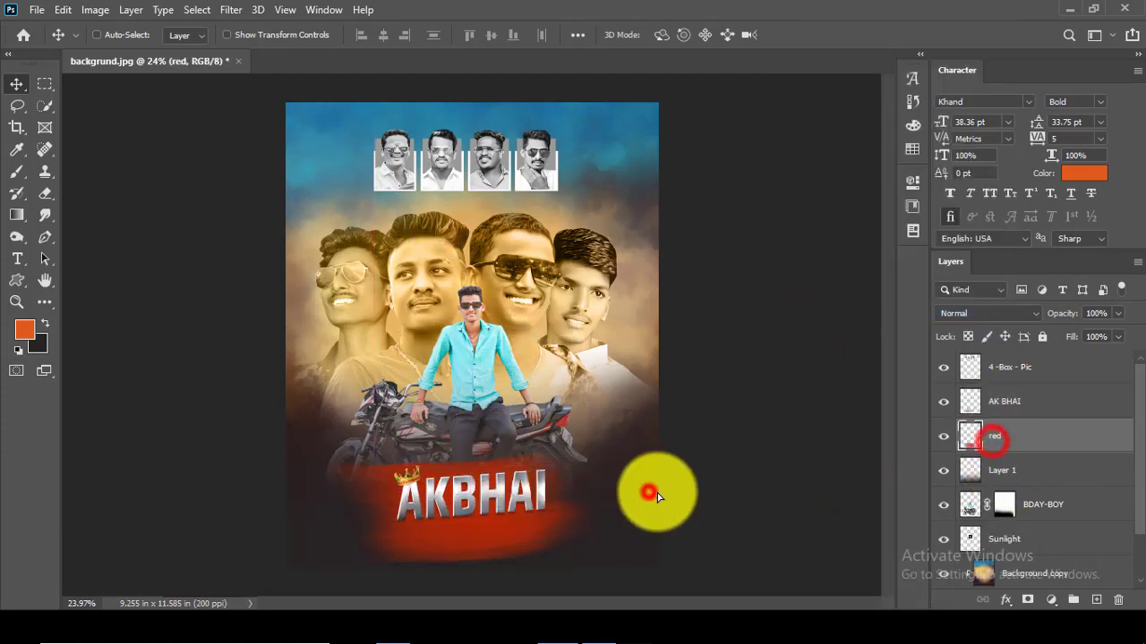
left_click(1000, 400)
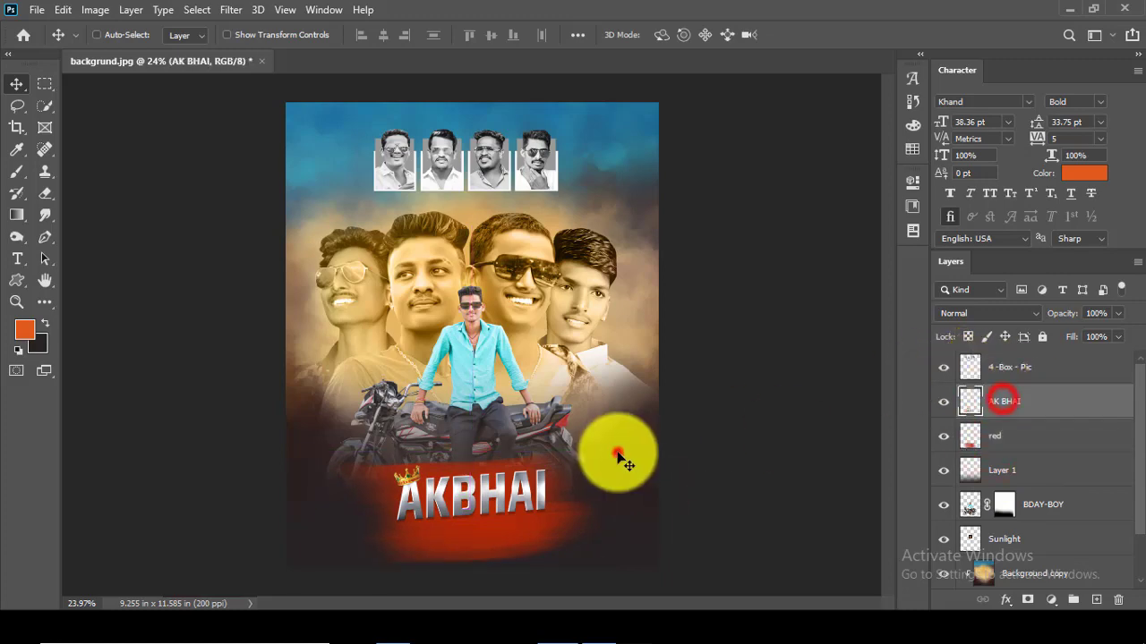
- Place the WISH YOU MANY RETURNS OF THE DAY image and centre its text just below the AKBHAI title
left_click(385, 626)
left_click(283, 493)
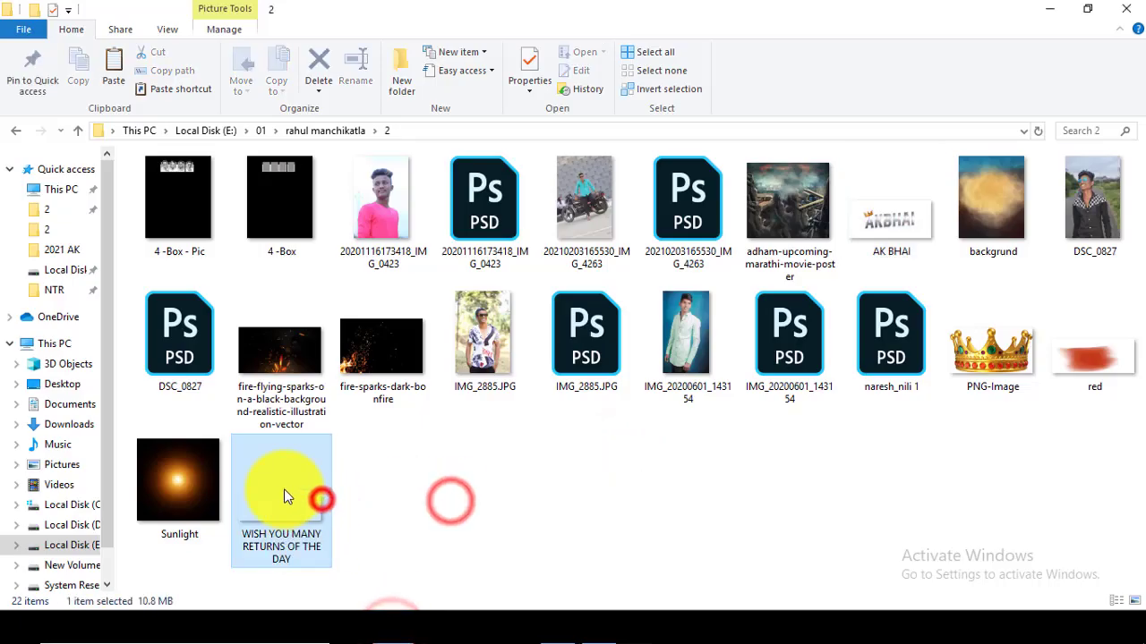
left_click(553, 617)
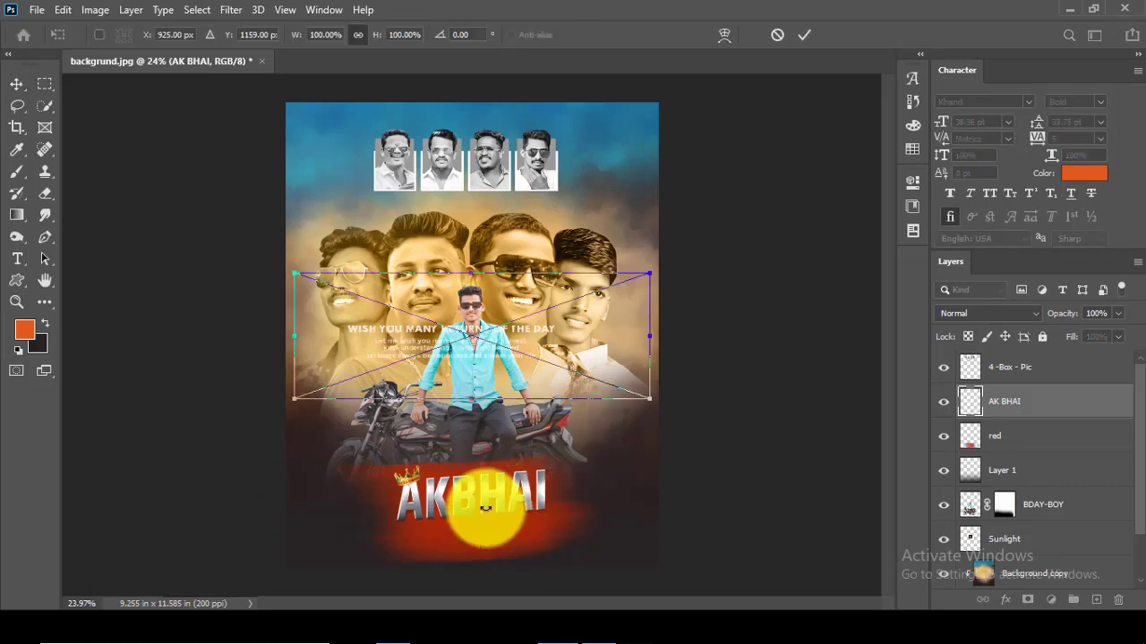
left_click_drag(522, 331, 537, 541)
scroll(517, 476, "up", 4)
scroll(477, 413, "up", 3)
scroll(479, 412, "down", 3)
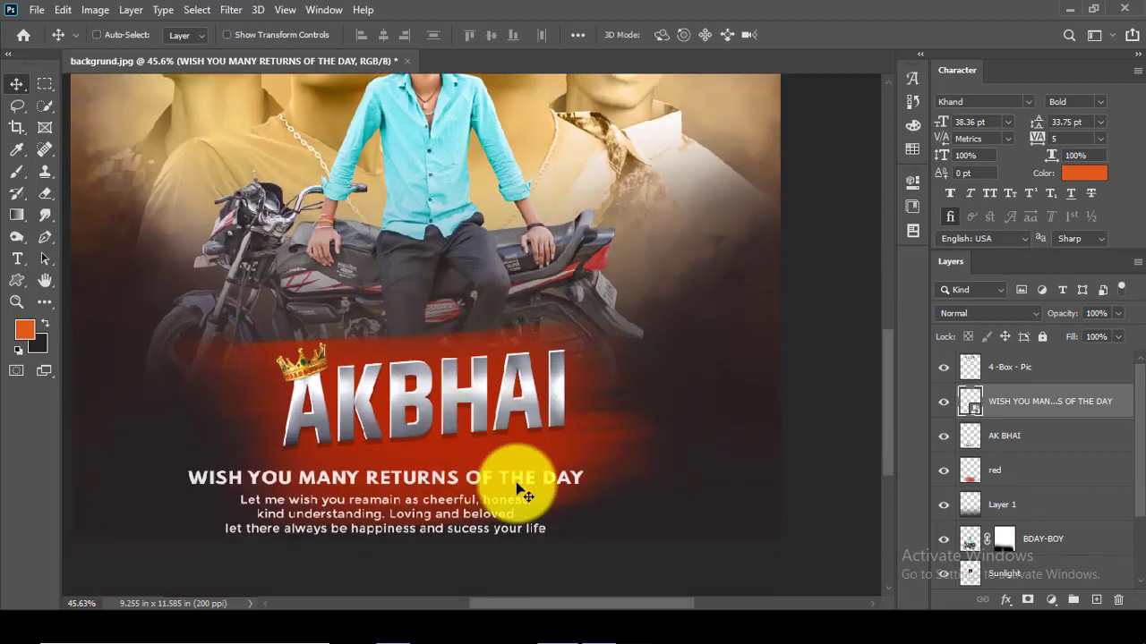
left_click_drag(527, 484, 559, 470)
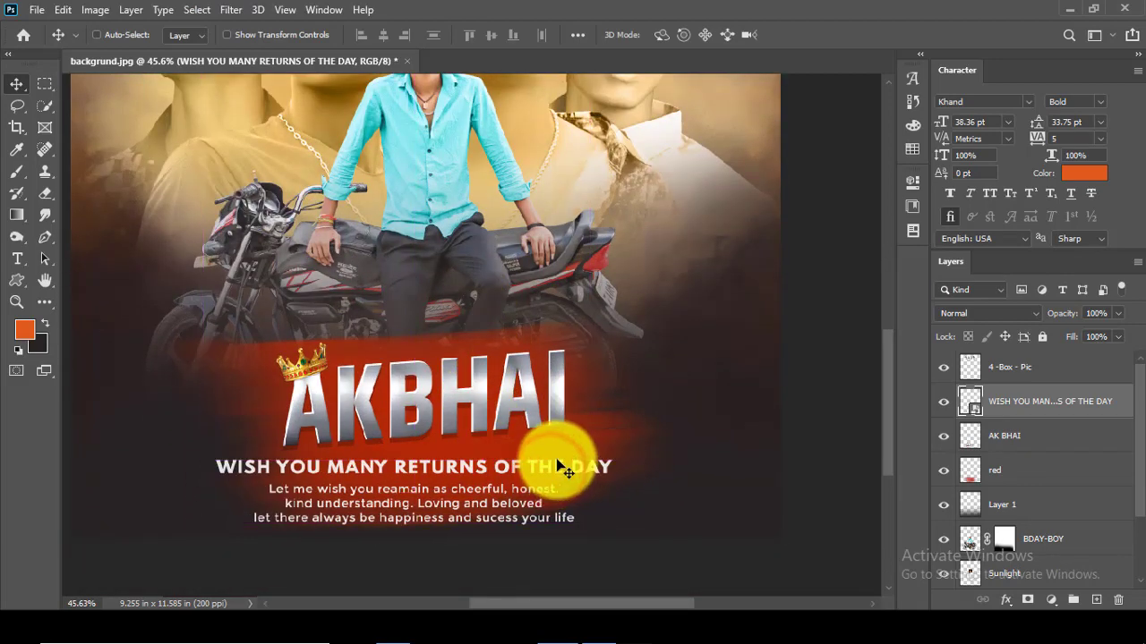
- Nudge the AK BHAI title and the birthday wish text slightly upward over the red stroke
left_click(1040, 409)
left_click(1010, 370)
left_click(1004, 428)
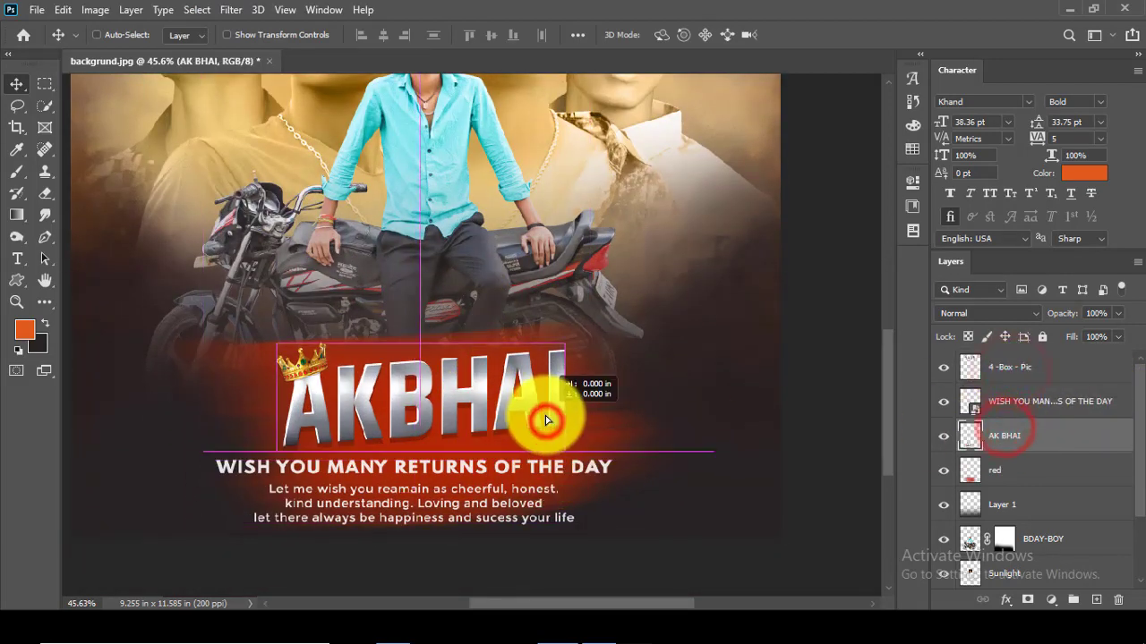
key("shift+Up")
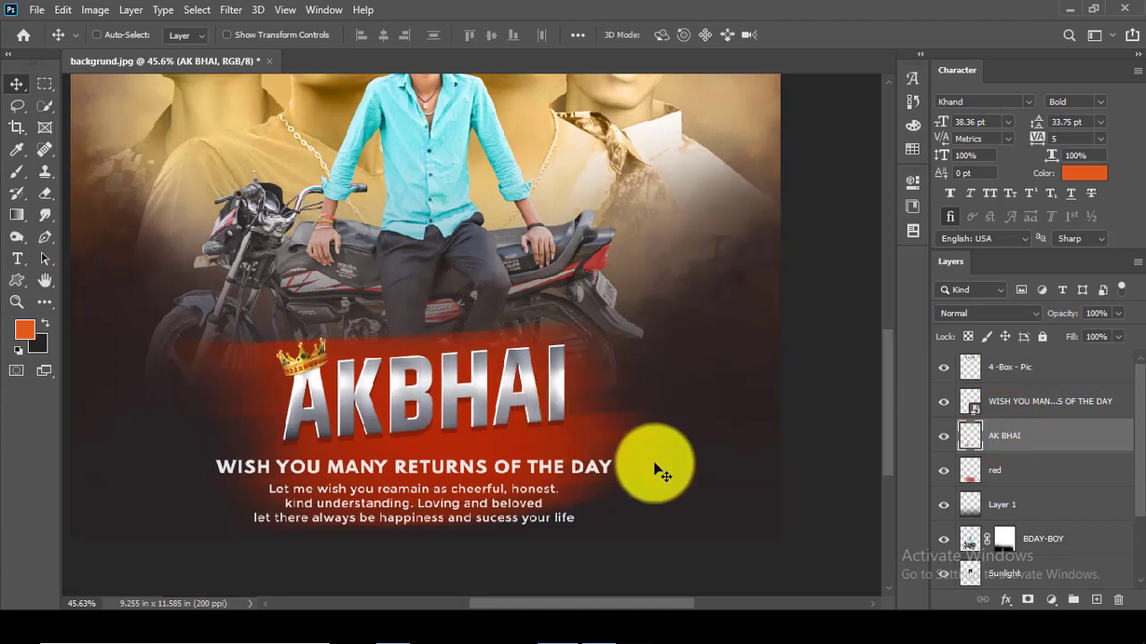
key("shift+Up")
left_click(1005, 401)
key("shift+Up")
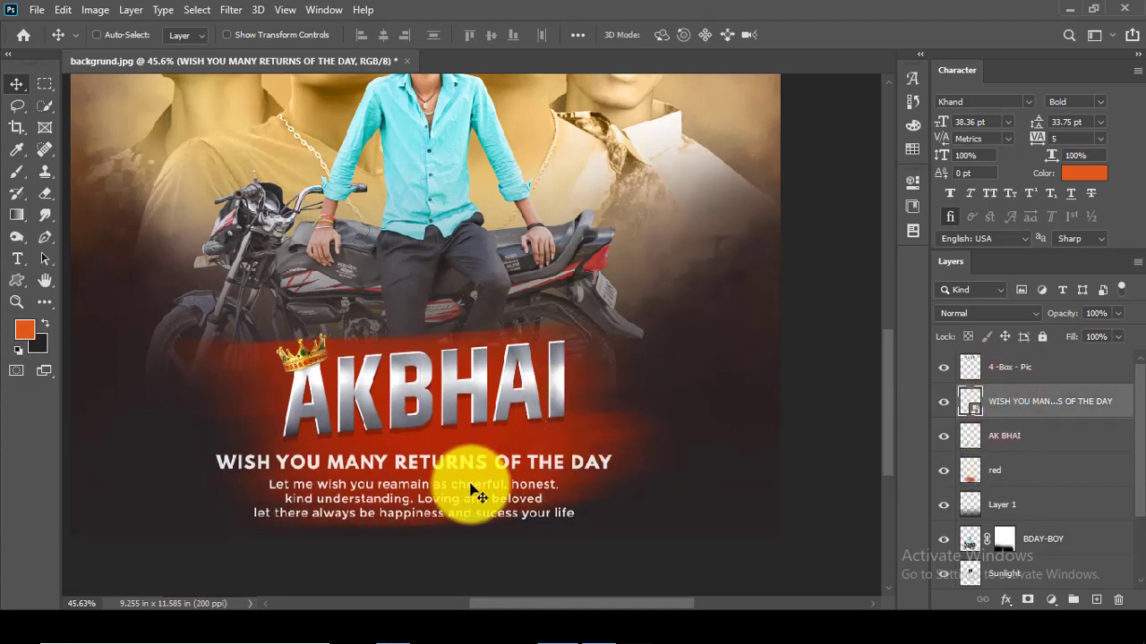
left_click_drag(527, 504, 562, 476)
left_click(584, 504)
scroll(540, 476, "down", 5)
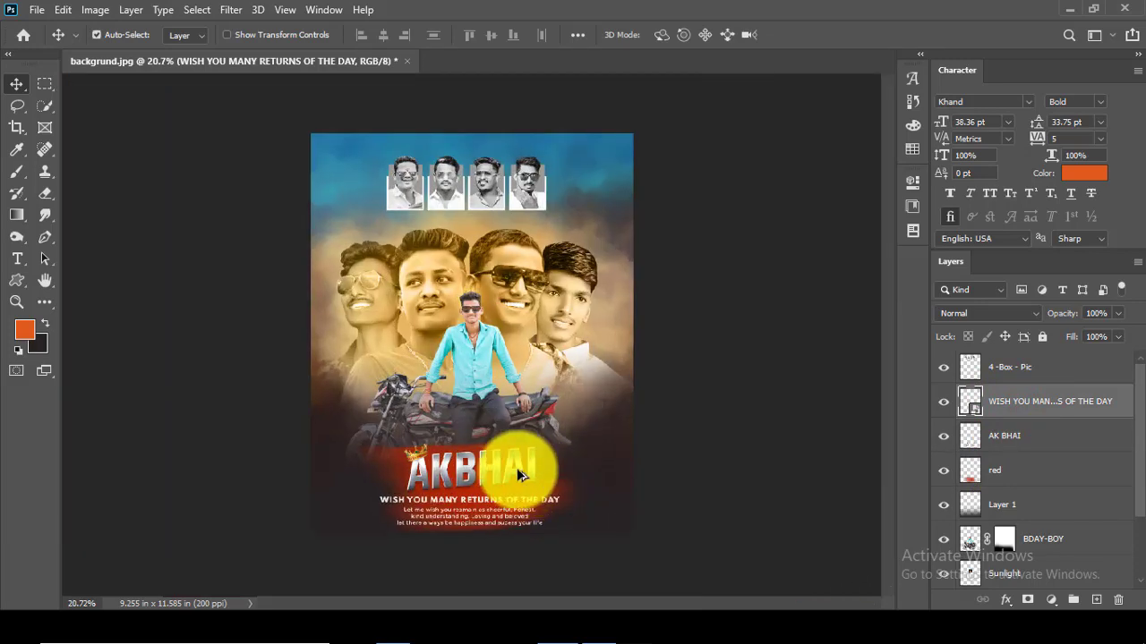
- Place the fire-flying-sparks image across the banner's middle, and rasterize the WISH YOU MANY RETURNS OF THE DAY layer
left_click(393, 627)
left_click(529, 499)
left_click(379, 388)
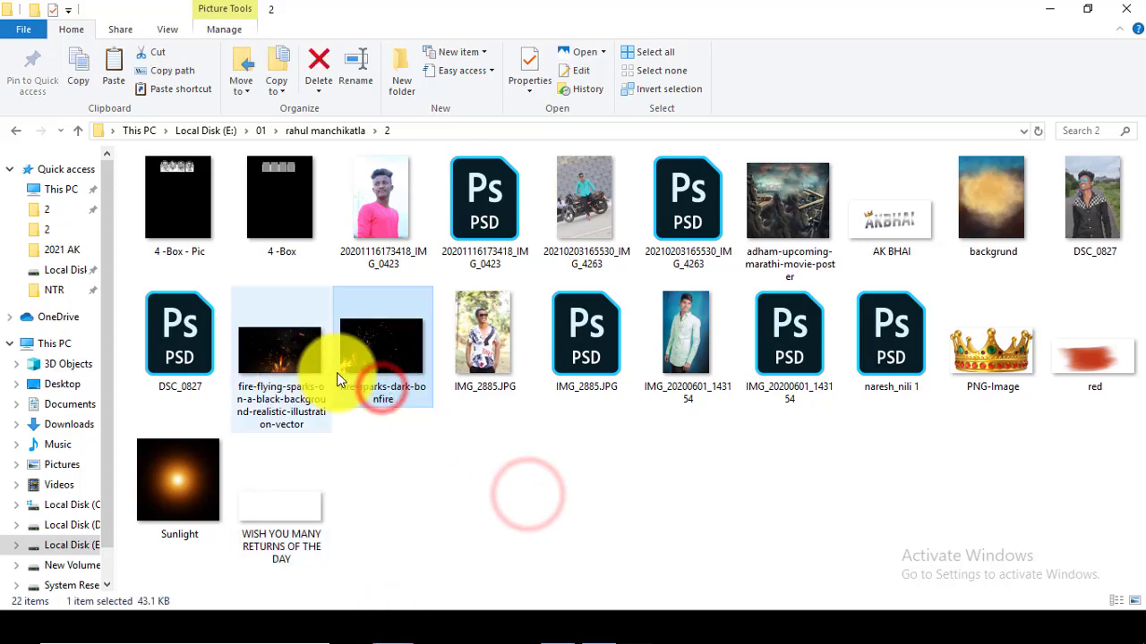
left_click(273, 385)
left_click_drag(283, 359, 525, 402)
left_click(810, 35)
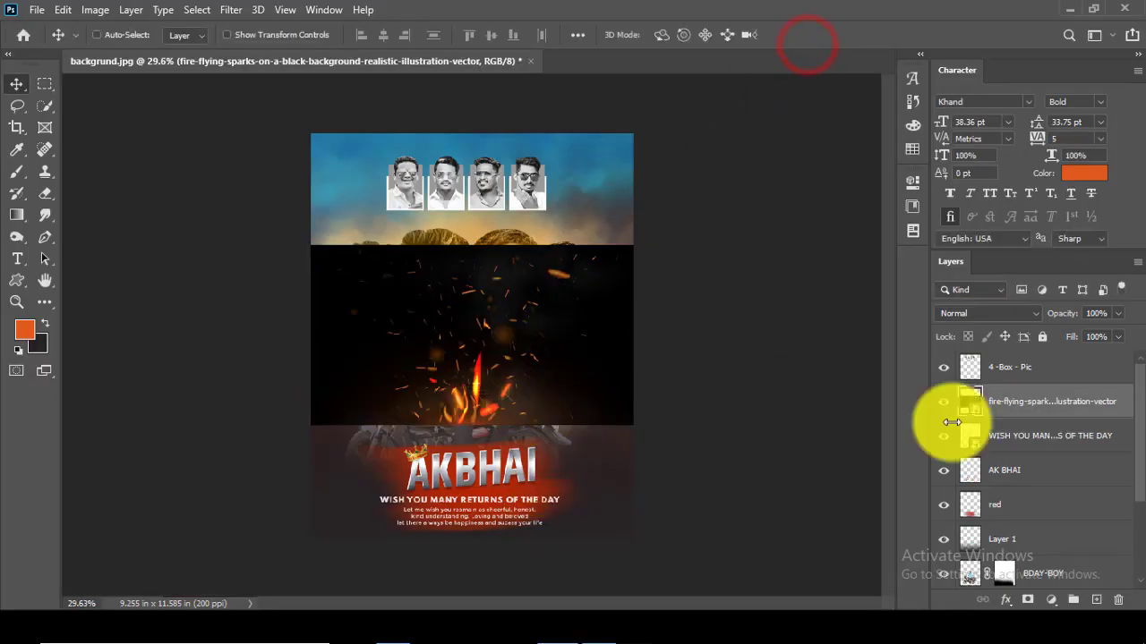
right_click(1012, 428)
left_click(849, 309)
- Try an Exposure adjustment with a gamma correction of 2.52 on the birthday wish text layer
left_click(105, 10)
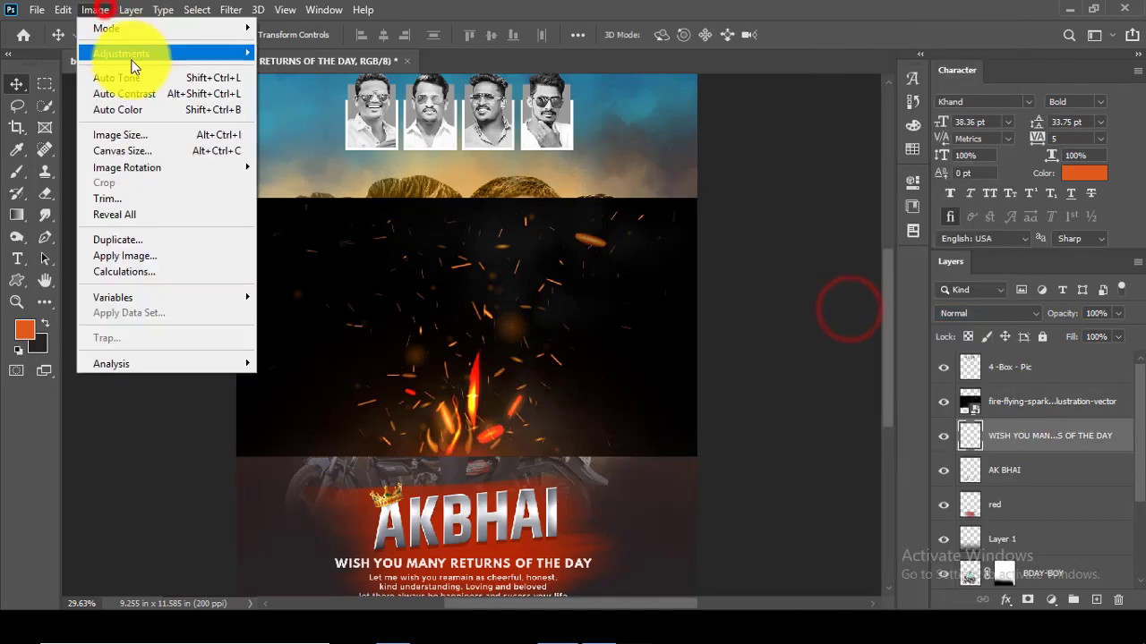
mouse_move(131, 55)
left_click(305, 102)
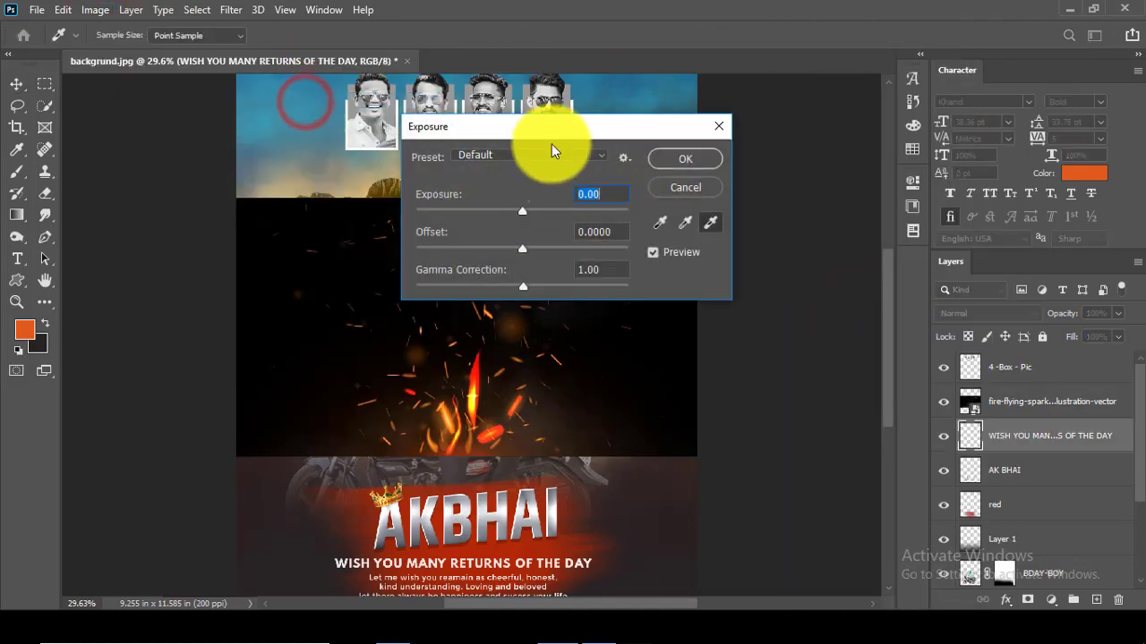
left_click_drag(548, 129, 681, 141)
left_click_drag(682, 208, 690, 199)
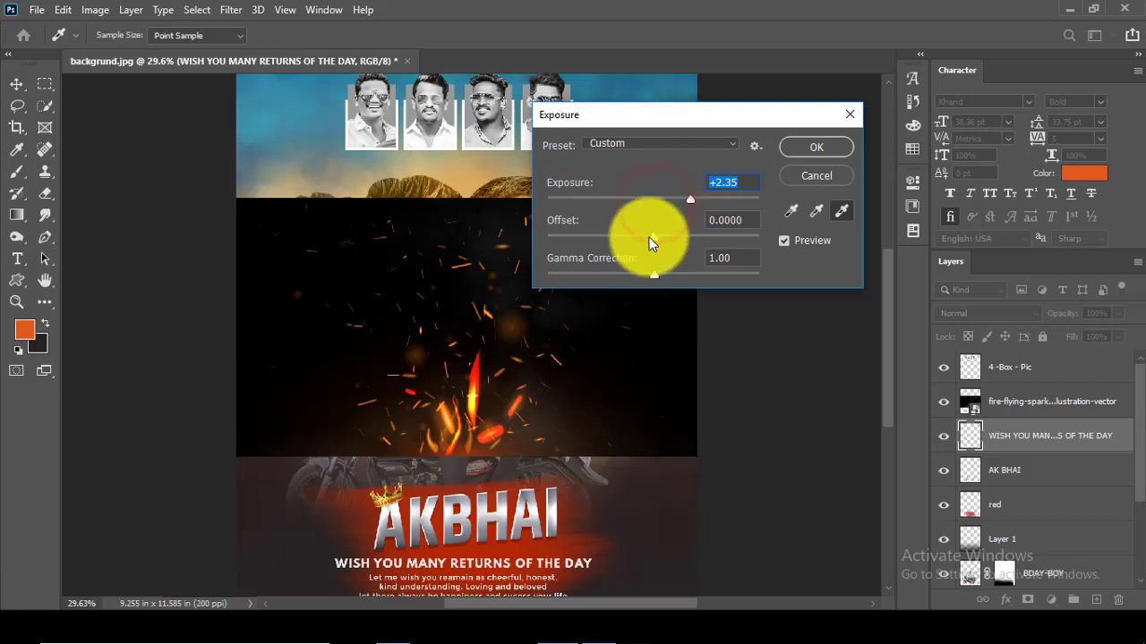
left_click_drag(653, 237, 702, 239)
left_click_drag(663, 271, 584, 274)
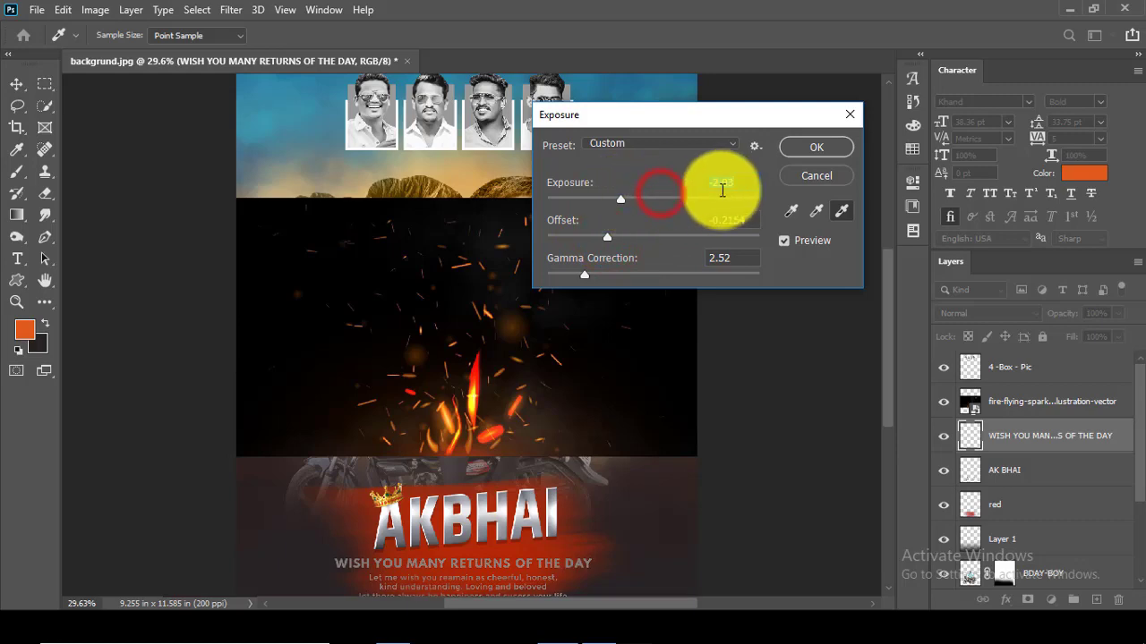
left_click(810, 147)
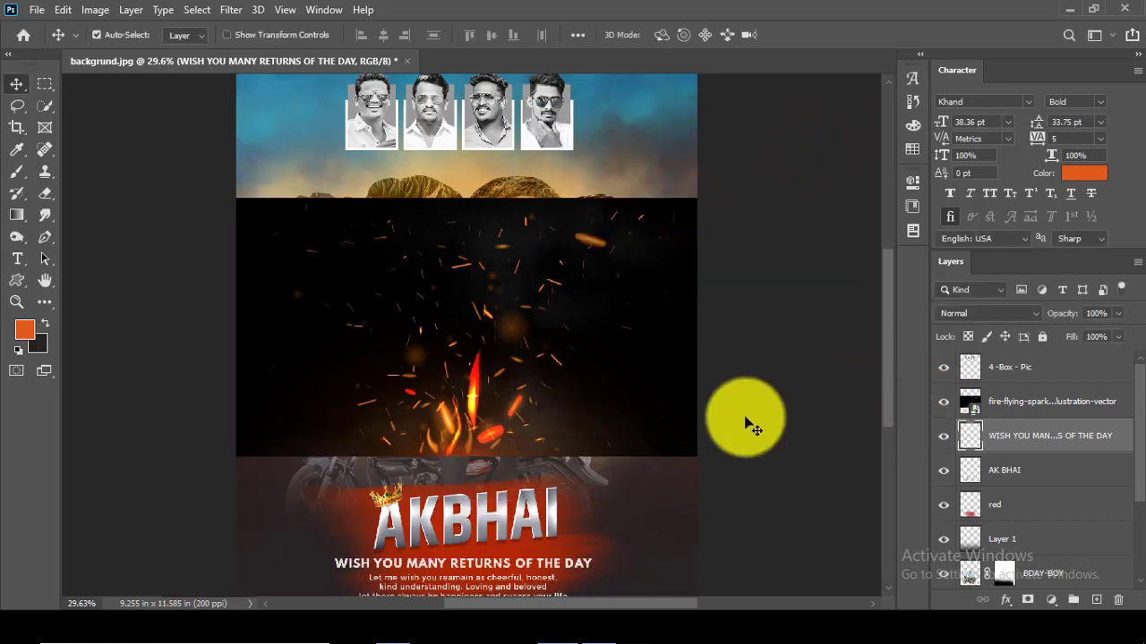
key("ctrl")
- Rasterize the fire-flying-sparks layer and apply an Exposure adjustment with exposure +0.82, offset -0.085 and gamma correction 0.83
left_click(1007, 394)
right_click(1008, 394)
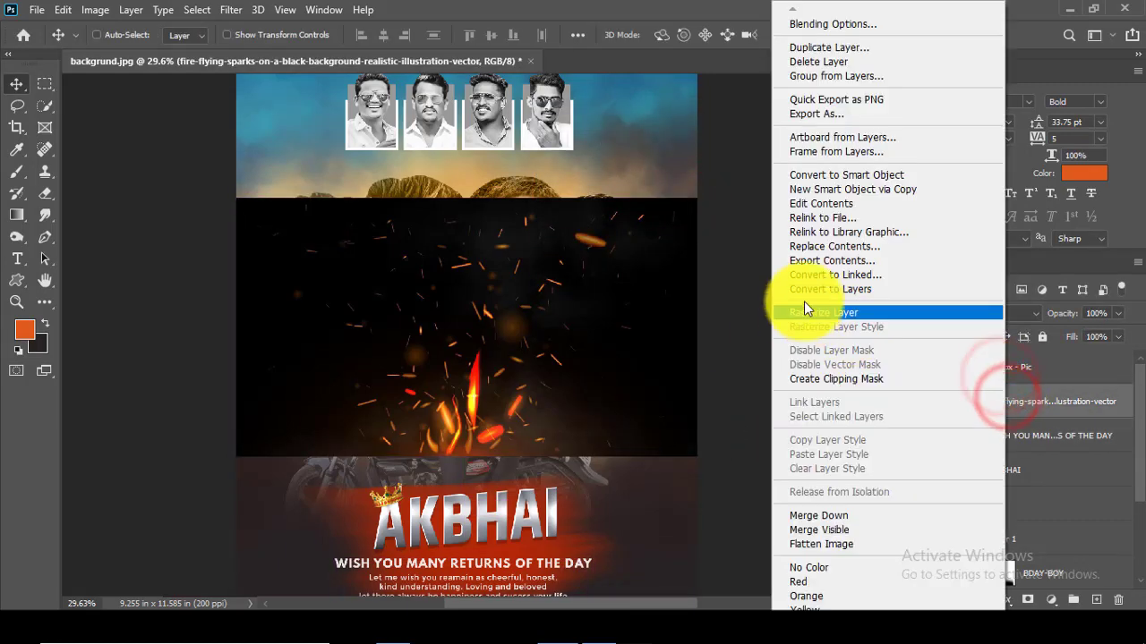
left_click(812, 312)
left_click(94, 9)
left_click(128, 51)
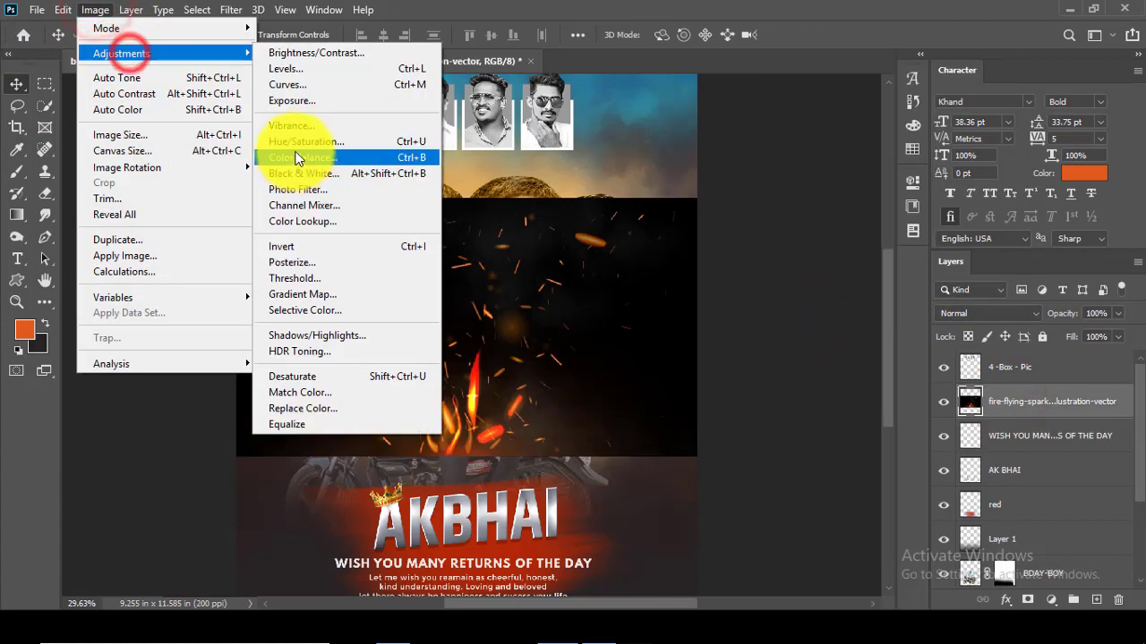
left_click(301, 102)
mouse_move(680, 199)
left_mouse_down()
mouse_move(695, 193)
mouse_move(623, 200)
mouse_move(666, 198)
mouse_move(624, 237)
mouse_move(636, 235)
left_mouse_up()
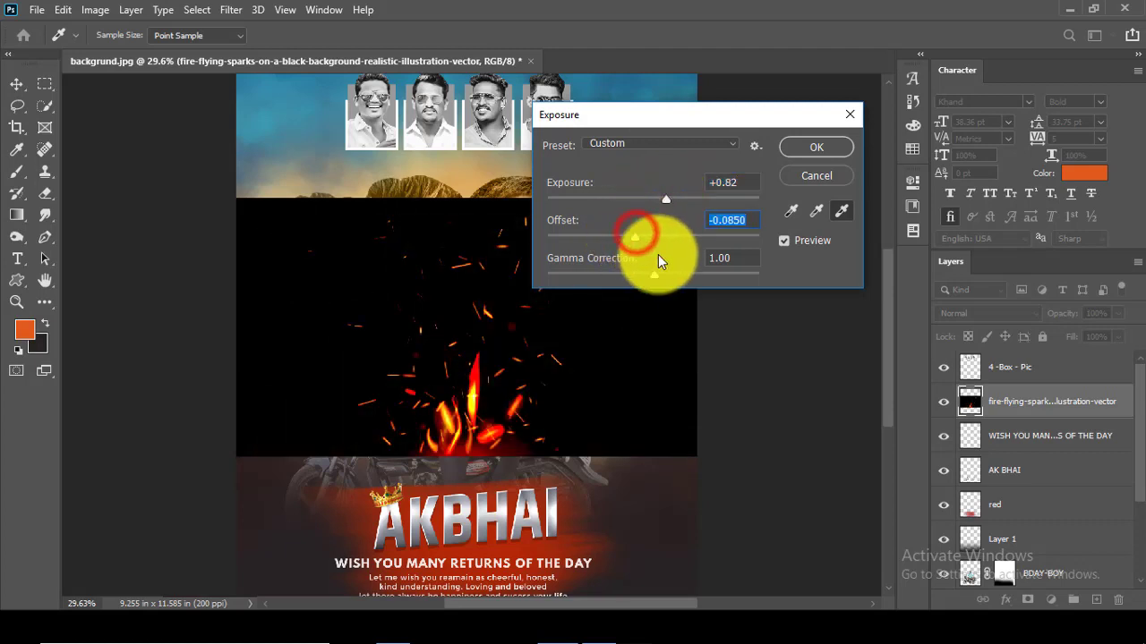
left_click(810, 139)
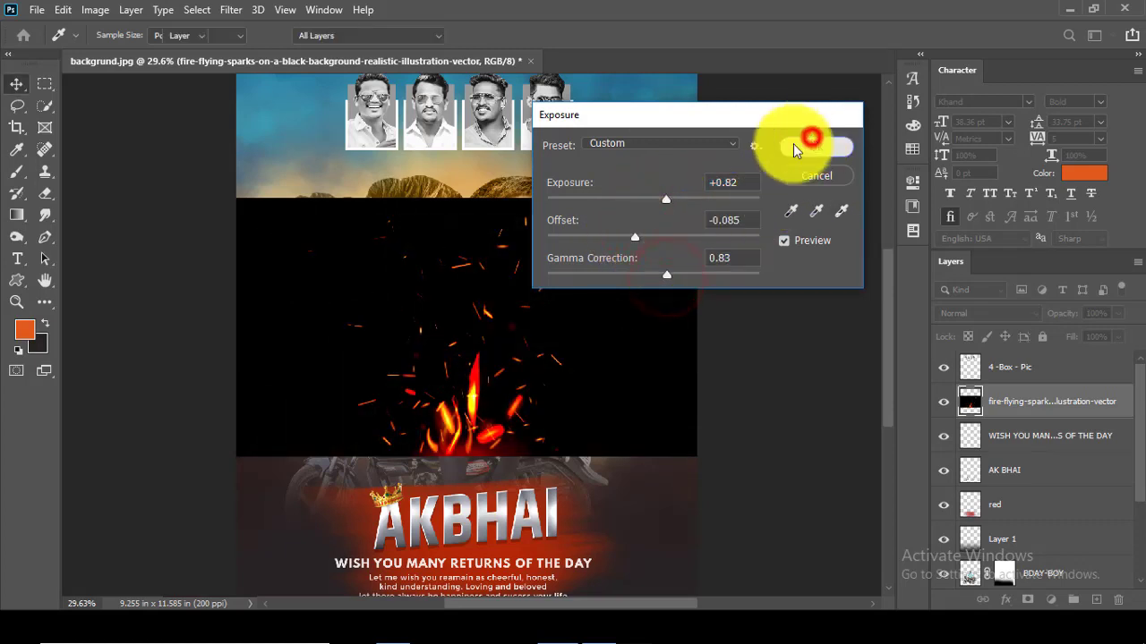
- Set the fire-flying-sparks layer's blending mode to Screen
key("v")
left_click(981, 310)
left_click(953, 331)
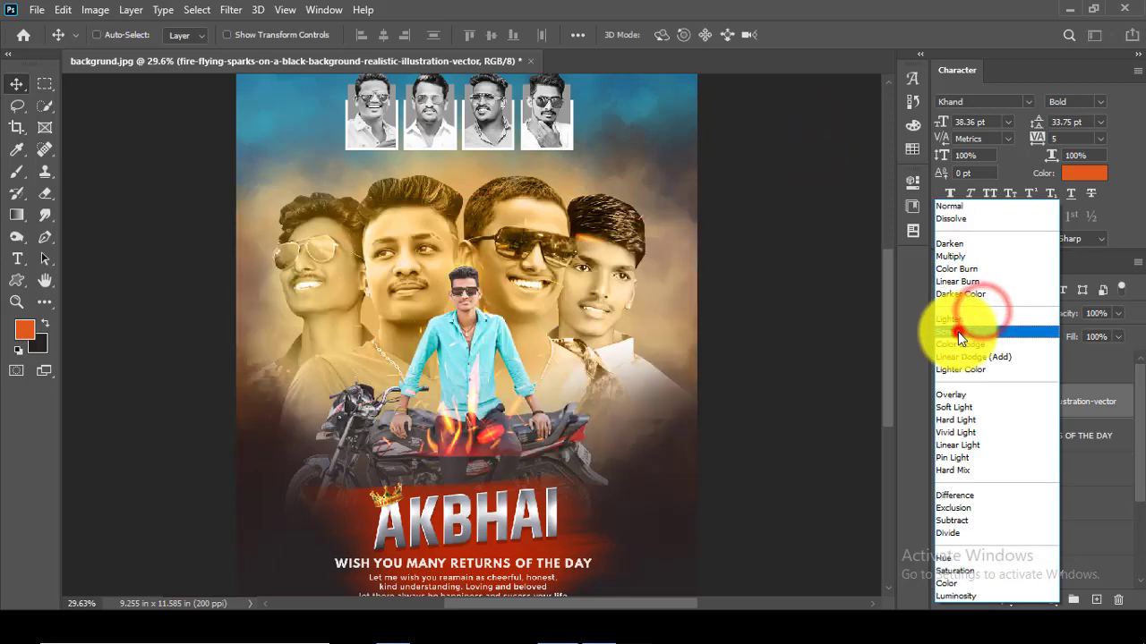
- Move the fire sparks over the banner's lower right corner and duplicate the sparks layer
left_click(16, 302)
right_click(448, 210)
left_click(479, 220)
left_click(16, 84)
scroll(619, 396, "down", 1)
left_click_drag(618, 396, 650, 557)
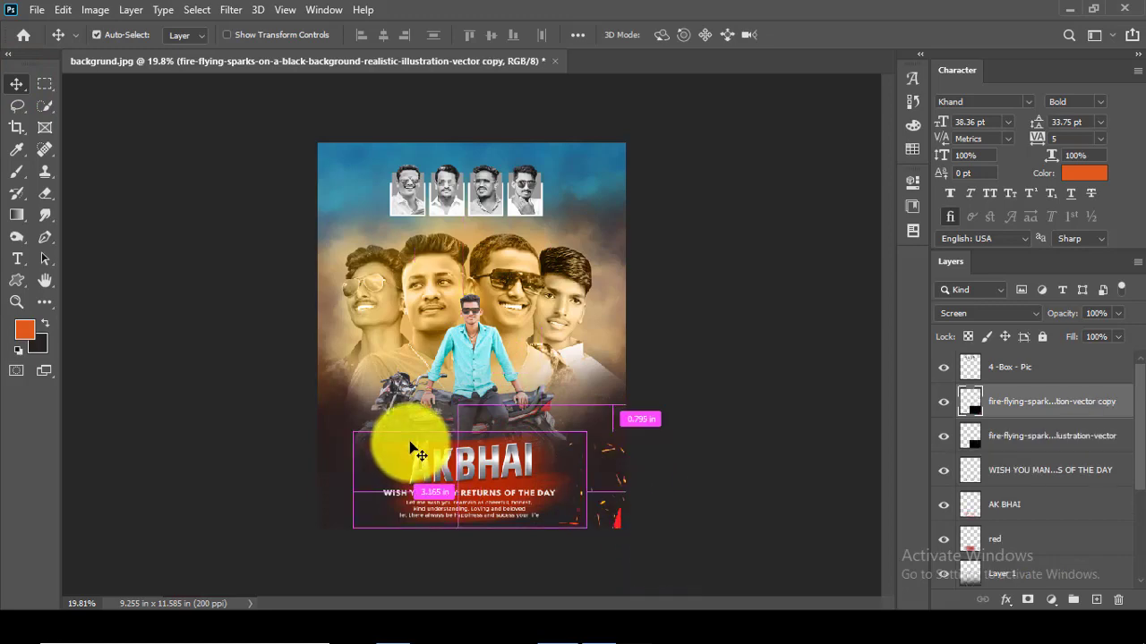
- Flip the fire sparks copy horizontally and move it over the banner's lower left corner
key("ctrl+t")
right_click(345, 402)
left_click(411, 373)
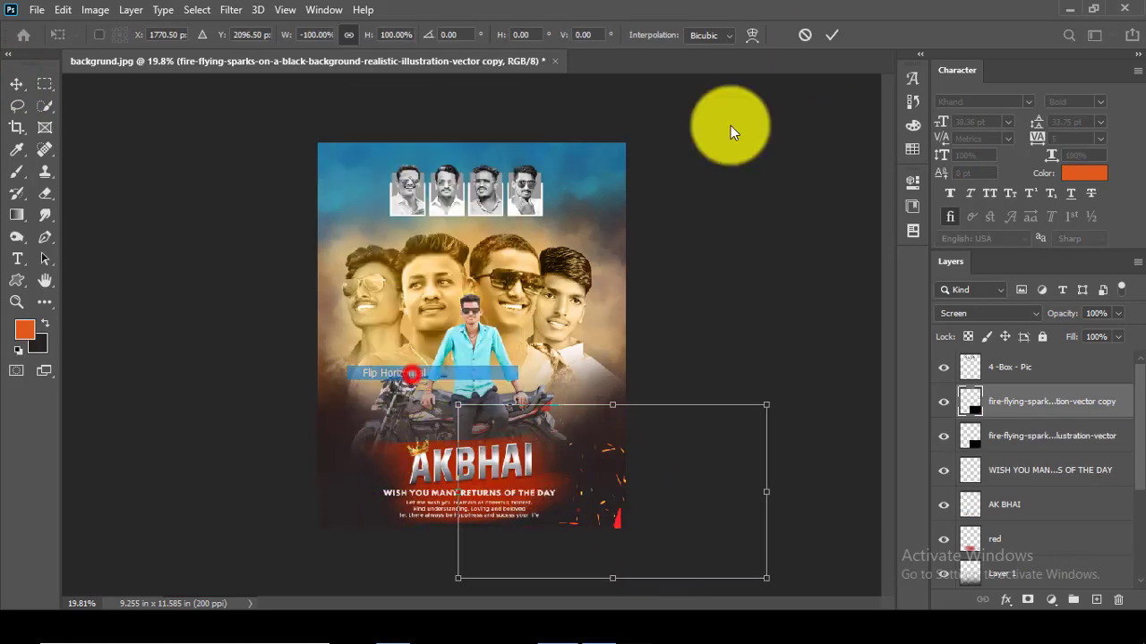
left_click(831, 34)
left_click_drag(624, 465, 555, 485)
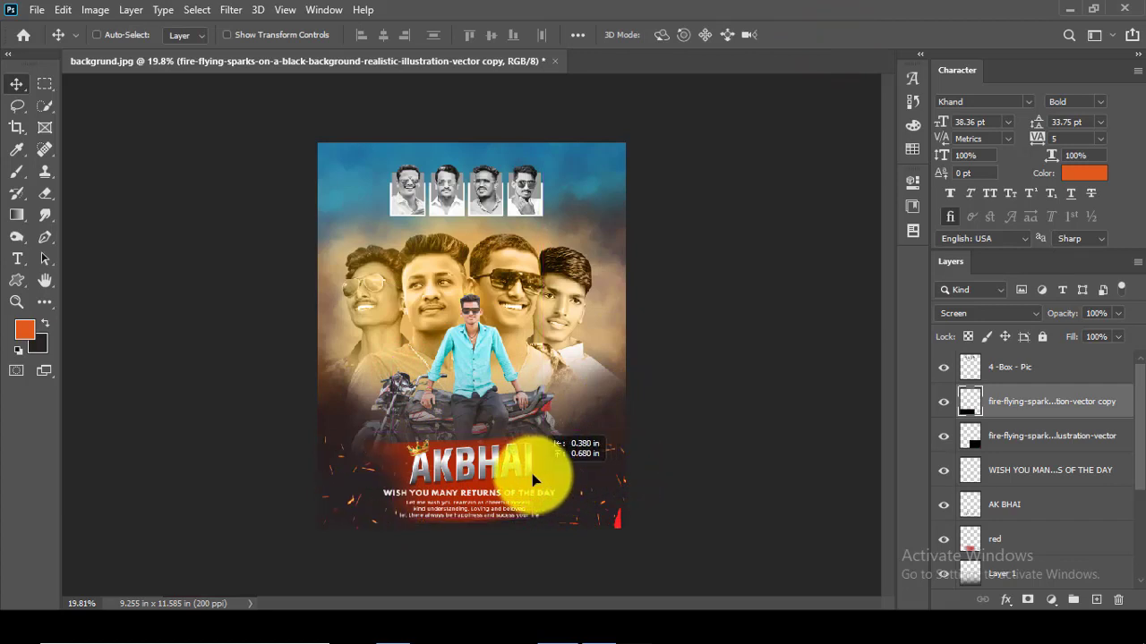
left_click_drag(531, 474, 539, 477)
- Link the two fire sparks layers and nudge them together along the banner's lower edge
left_click(979, 434, "shift")
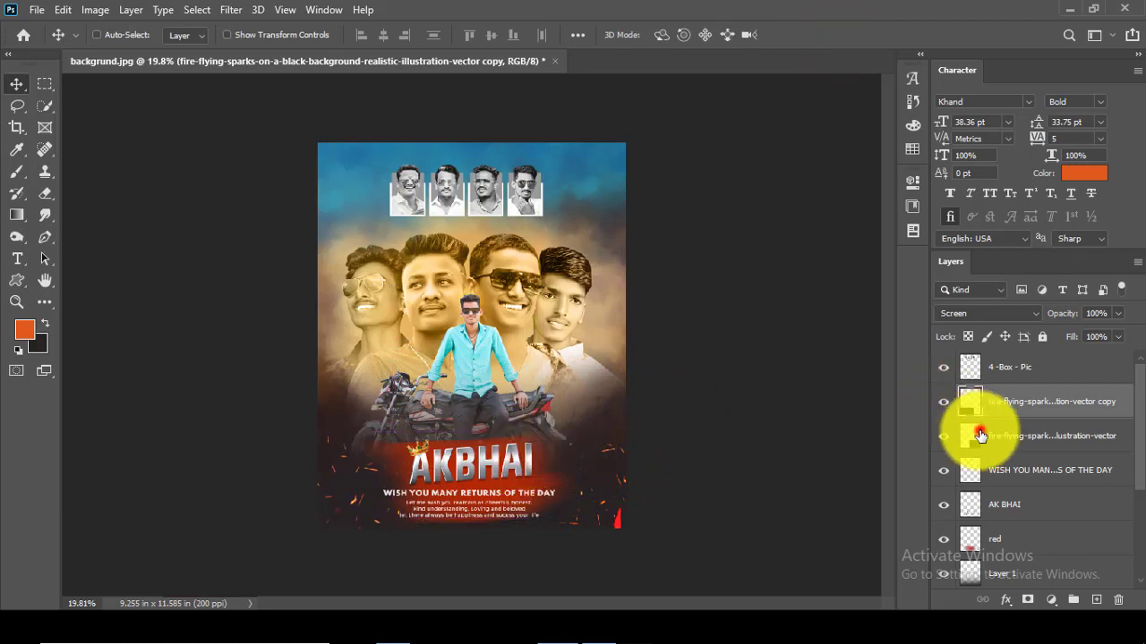
left_click(982, 599)
mouse_move(680, 422)
left_mouse_down()
mouse_move(696, 418)
mouse_move(685, 425)
left_mouse_up()
left_click(1025, 404)
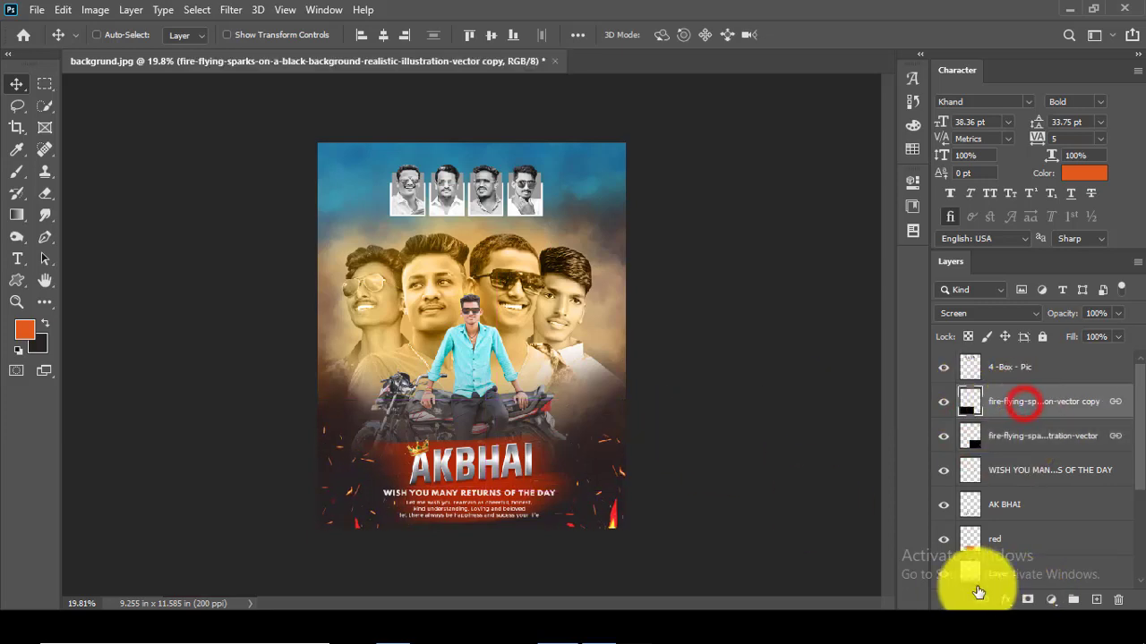
left_click(979, 586)
key("ctrl+t")
scroll(542, 329, "down", 3)
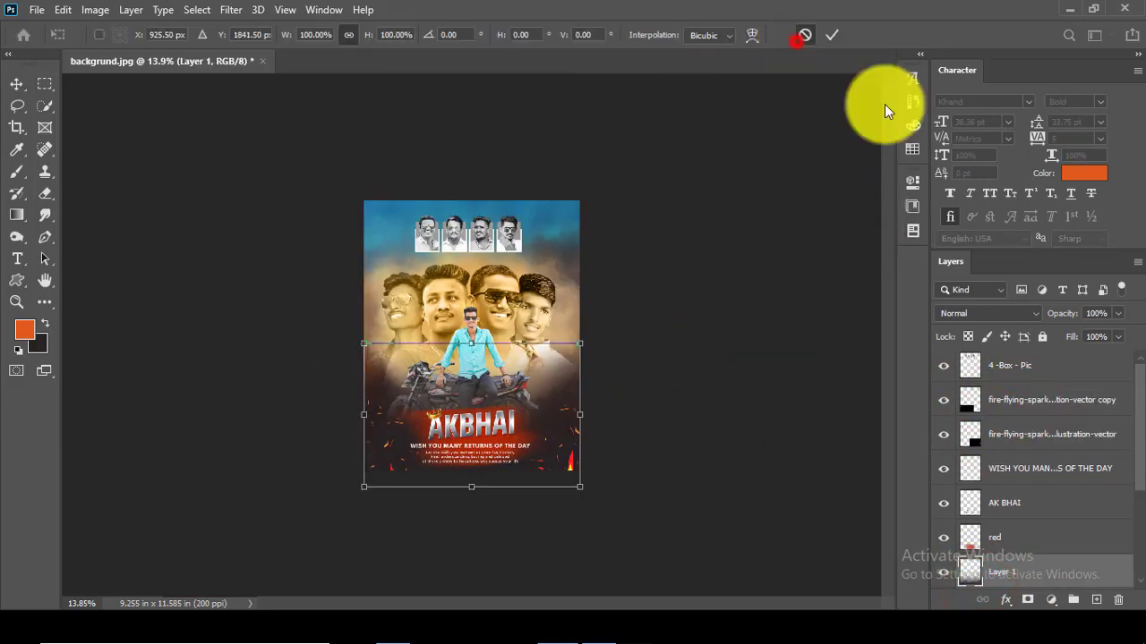
left_click(797, 40)
- Unlink the fire sparks copy, scale it to 132.88%, rotate it -3.05 degrees and position it over the lower left corner
left_click(1016, 415)
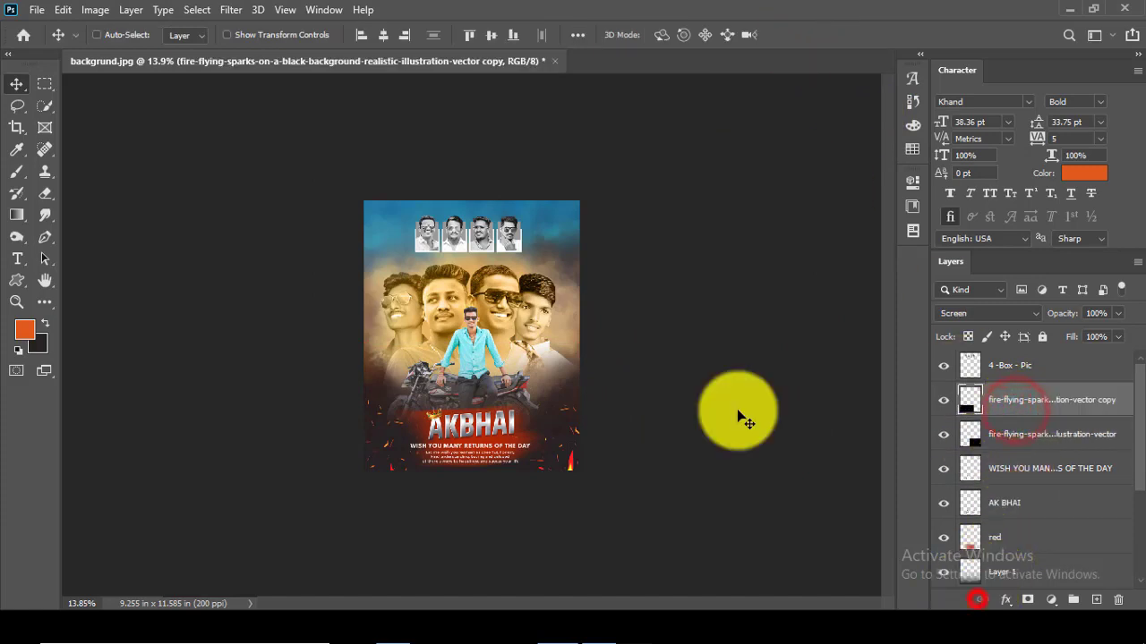
key("ctrl+t")
left_click_drag(508, 513, 538, 532)
left_click_drag(603, 517, 604, 505)
mouse_move(519, 494)
left_mouse_down()
mouse_move(536, 510)
mouse_move(571, 506)
mouse_move(475, 486)
mouse_move(491, 472)
mouse_move(497, 483)
mouse_move(466, 480)
mouse_move(506, 498)
left_mouse_up()
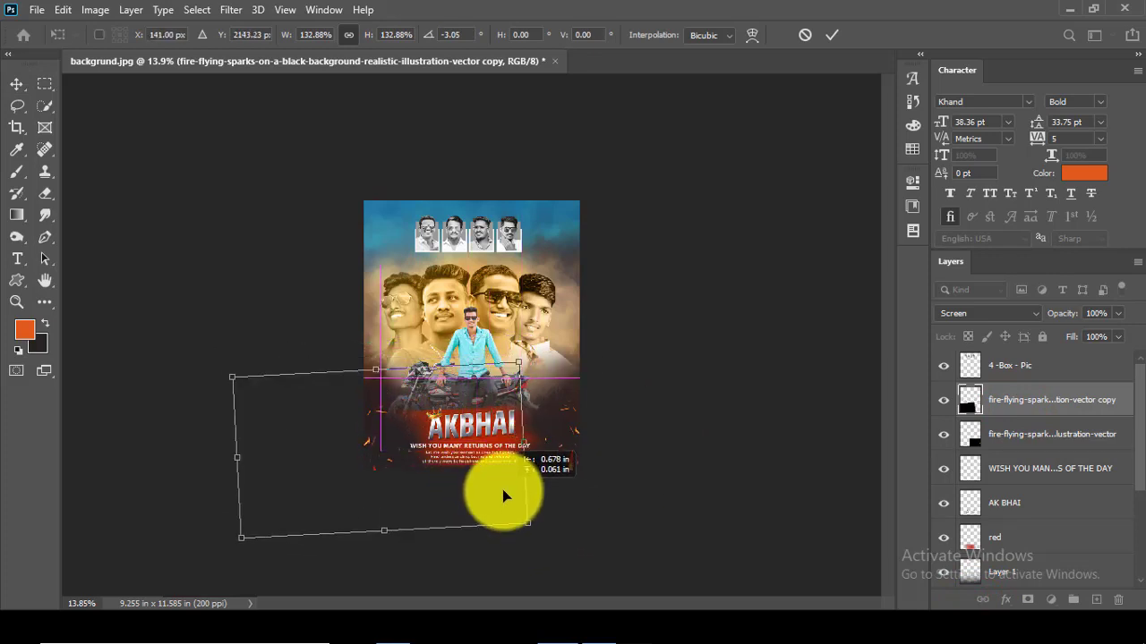
left_click(829, 36)
- Shift the fire sparks copy to the right so its sparks spread along the banner's lower part
scroll(460, 314, "up", 2)
left_click_drag(455, 408, 528, 414)
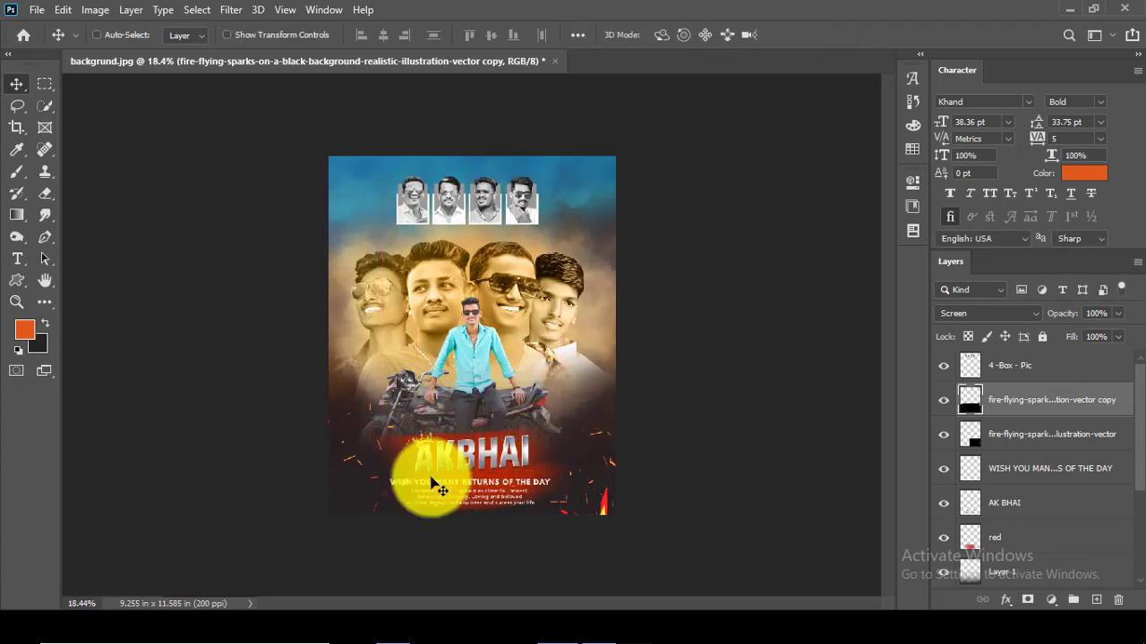
scroll(432, 480, "down", 4)
scroll(430, 313, "up", 5)
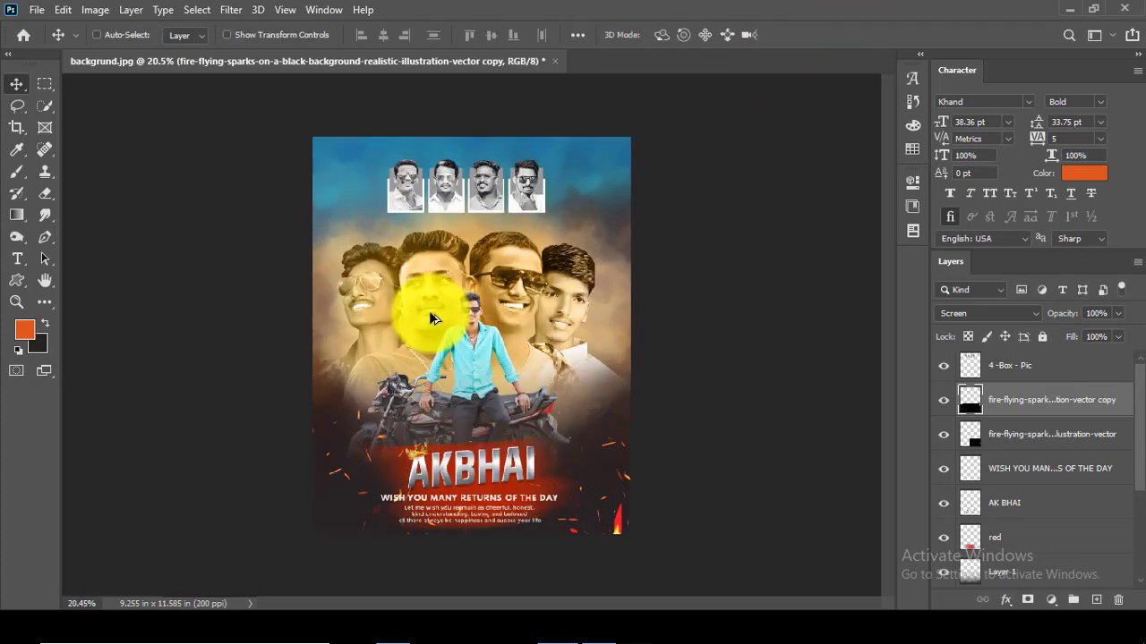
- Place the adham-upcoming-marathi-movie-poster image, enlarge it to cover the whole banner, and rasterize its layer
left_click(407, 604)
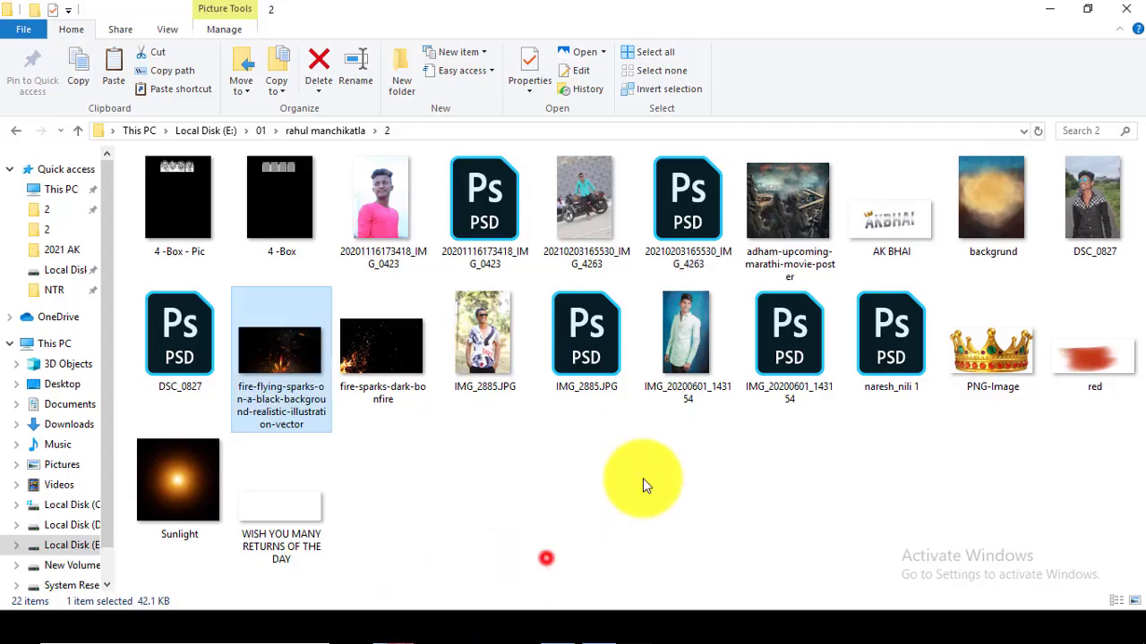
left_click_drag(785, 208, 511, 404)
left_click_drag(516, 484, 454, 534)
left_click_drag(481, 184, 462, 137)
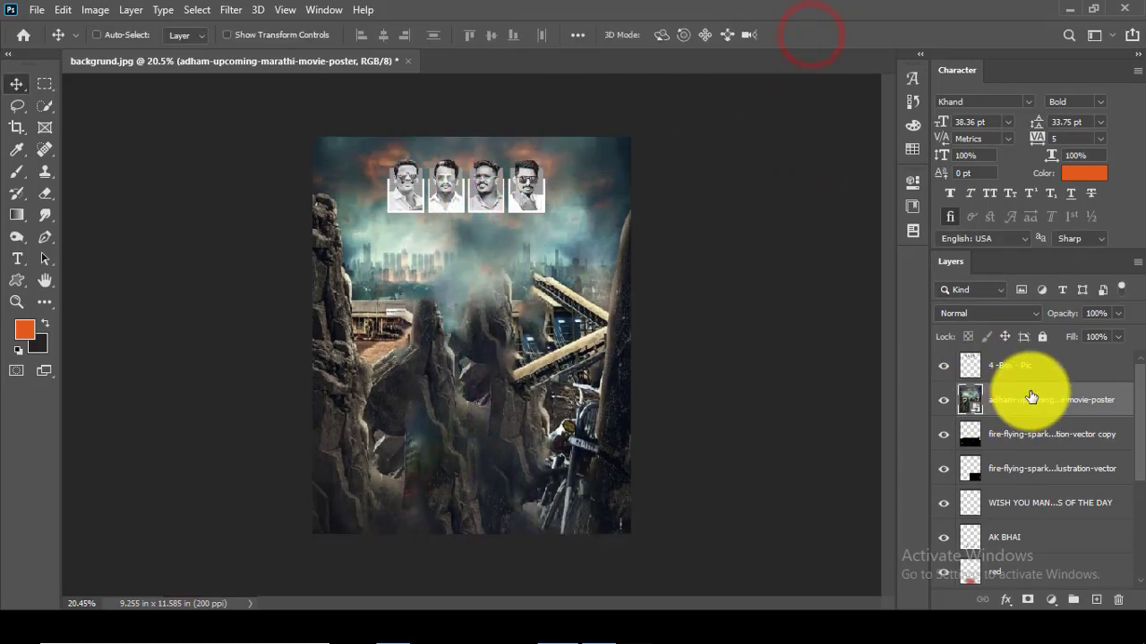
right_click(1030, 396)
left_click(831, 309)
- Move the movie-poster layer directly above the Background layer and set its blending mode to Overlay
scroll(483, 343, "down", 1)
scroll(1004, 401, "down", 1)
scroll(1007, 393, "up", 1)
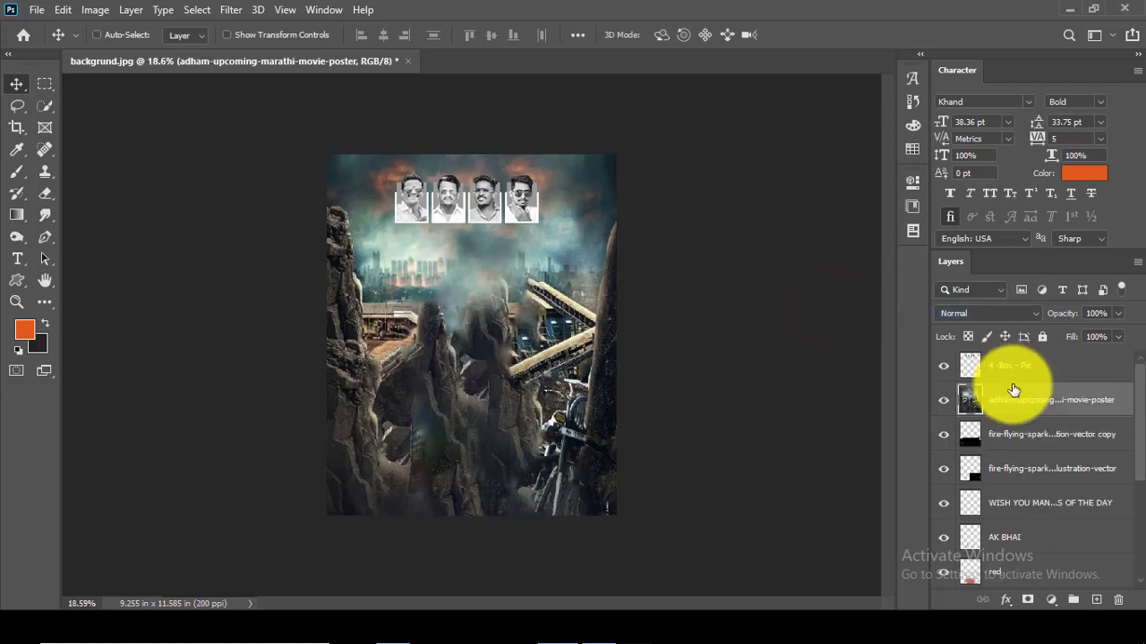
left_click_drag(1012, 391, 1005, 528)
scroll(1006, 514, "down", 2)
left_click_drag(1007, 435, 1006, 538)
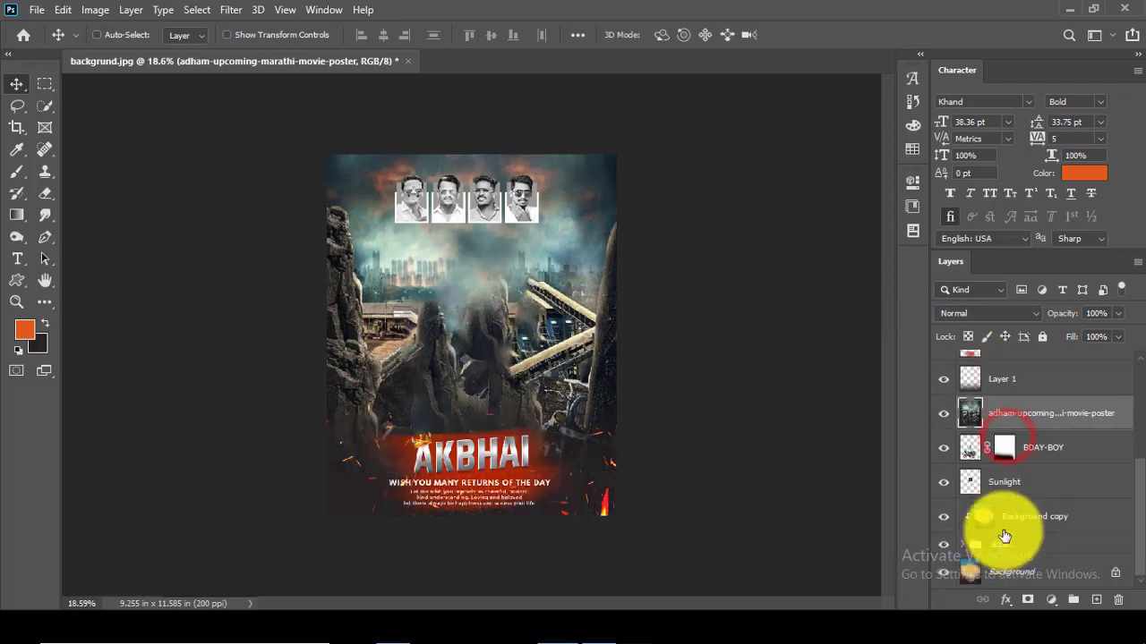
left_click_drag(1011, 415, 1003, 550)
scroll(576, 405, "up", 2)
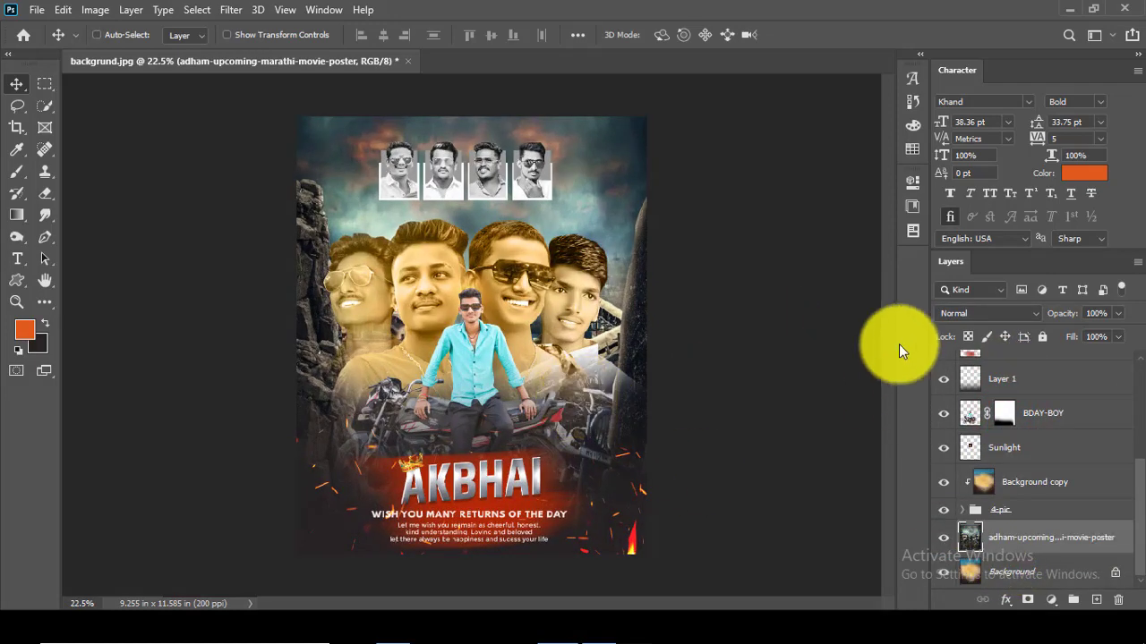
left_click(949, 313)
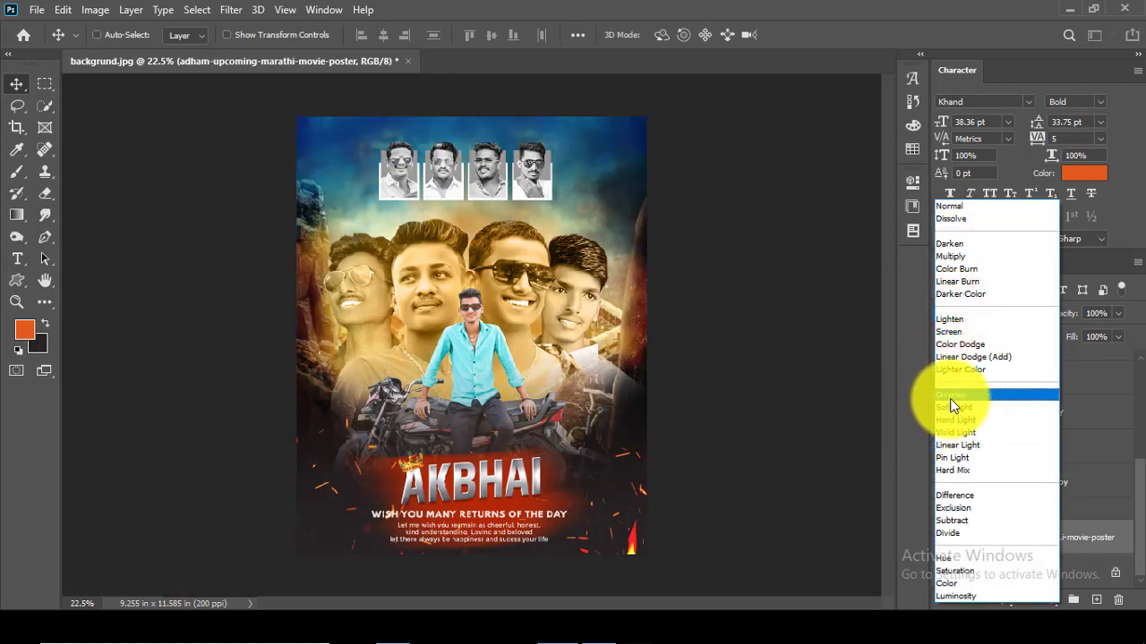
left_click(952, 397)
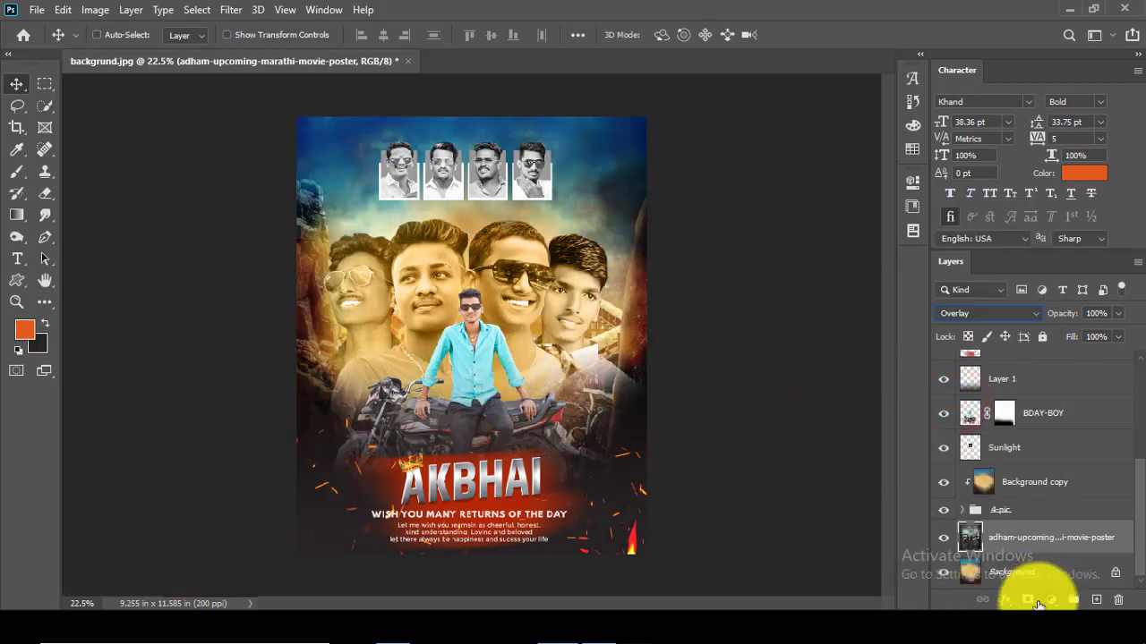
- Try an inverted, all-black layer mask on the movie-poster layer and remove it
left_click(1029, 601)
key("ctrl+i")
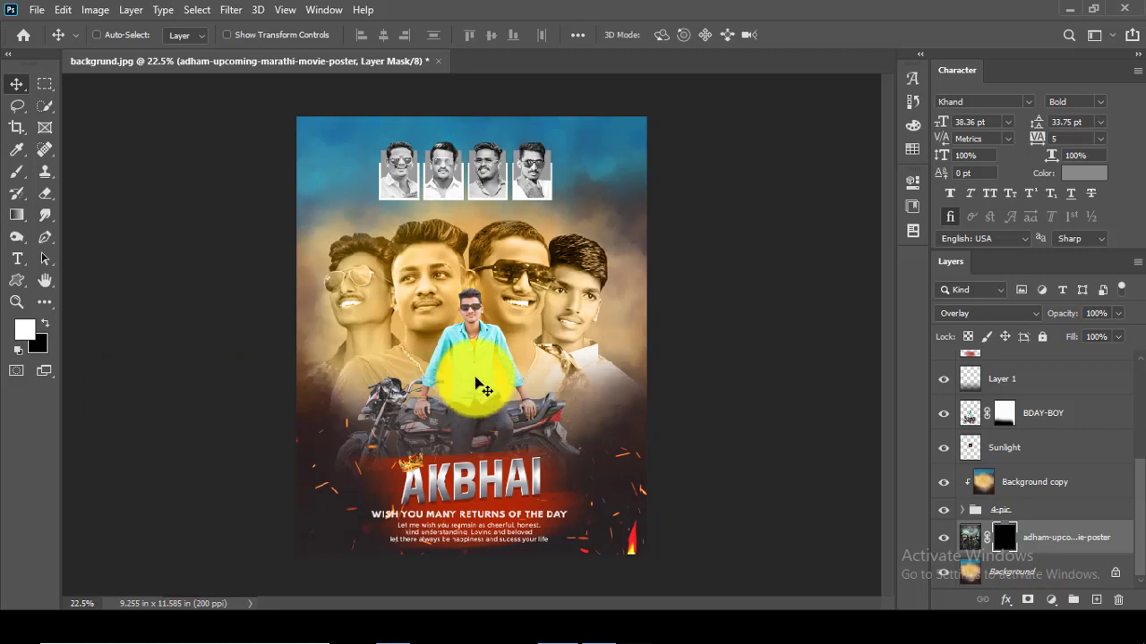
right_click(1000, 546)
left_click(1005, 409)
- Scale the movie-poster layer up proportionally to 145.15%
key("ctrl+t")
key("ctrl+0")
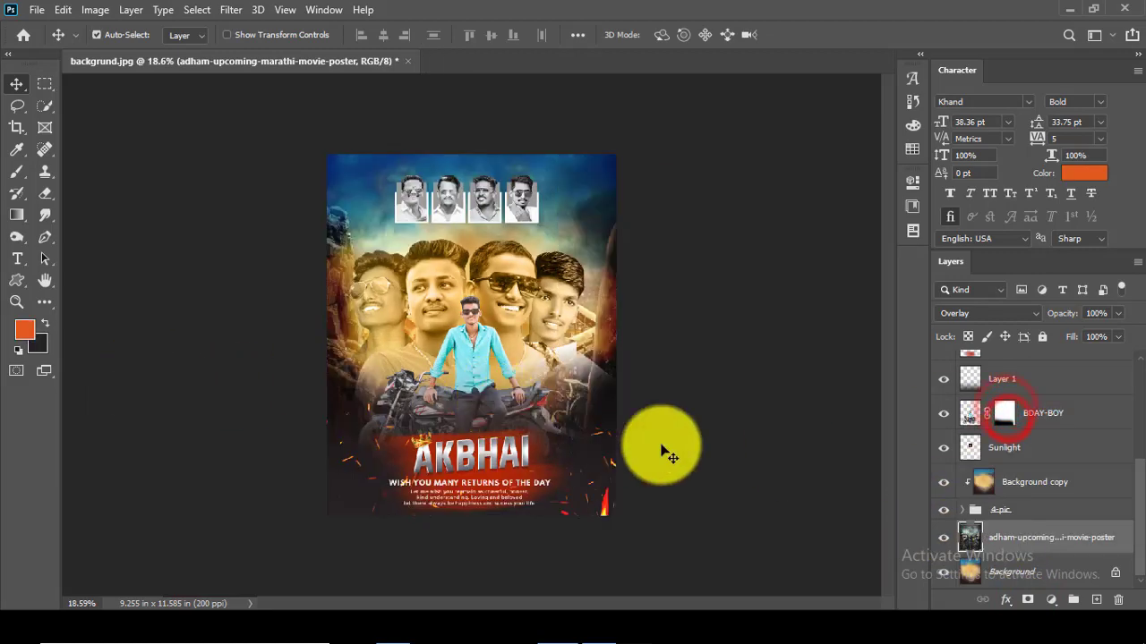
left_click_drag(616, 516, 747, 543)
mouse_move(625, 414)
left_mouse_down()
mouse_move(665, 429)
mouse_move(630, 427)
left_mouse_up()
key("ctrl+minus")
- Flip the movie-poster layer horizontally and centre it horizontally on the banner
right_click(465, 326)
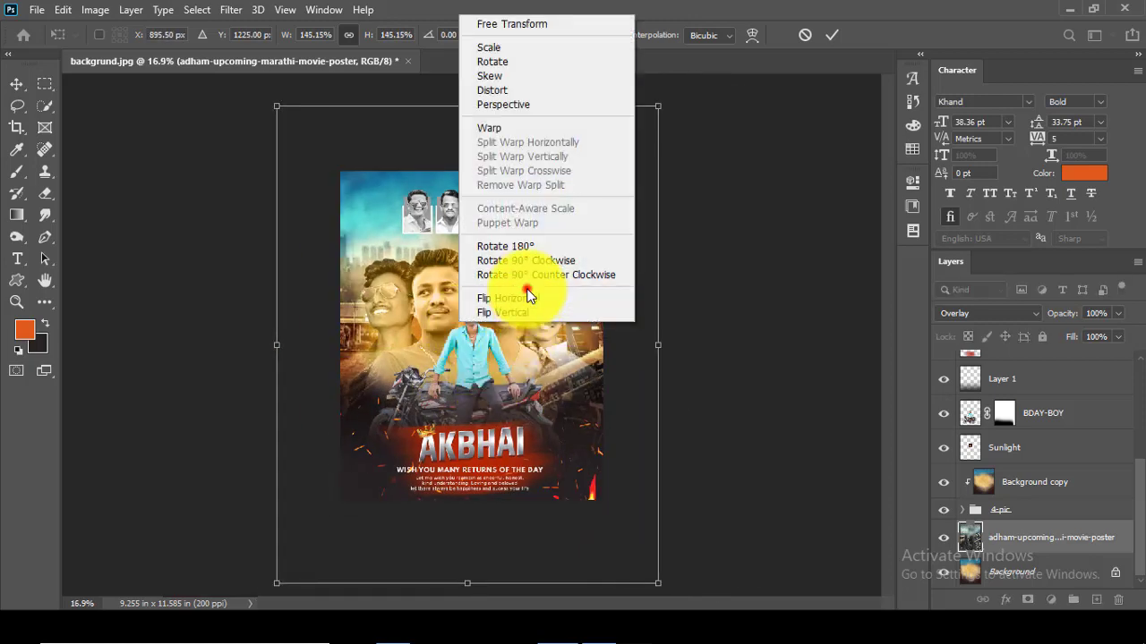
left_click(527, 298)
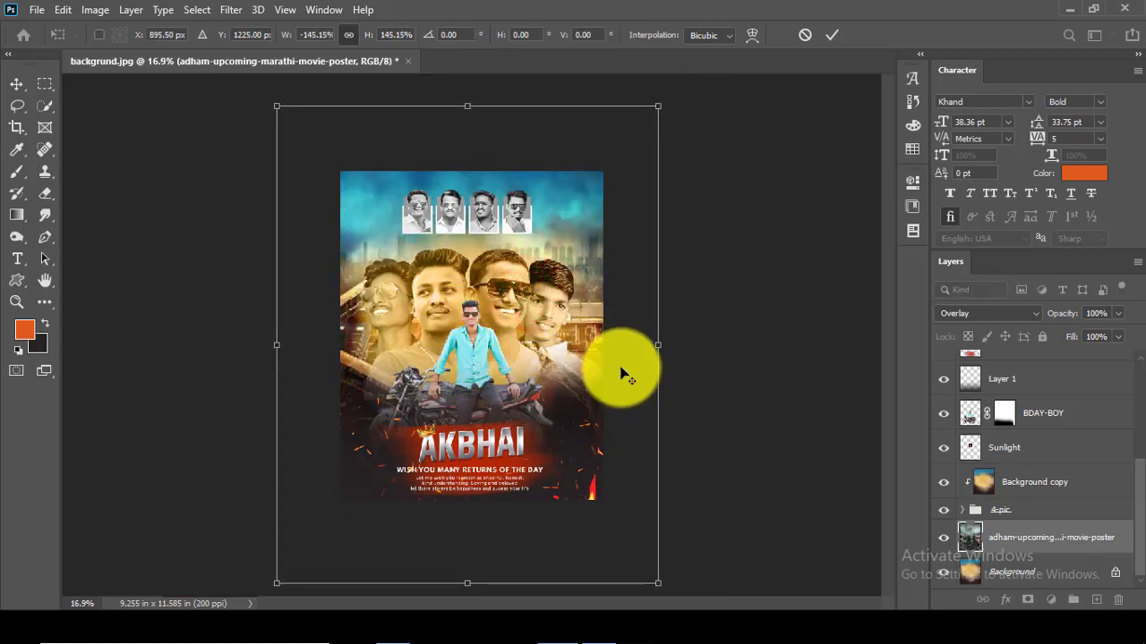
left_click_drag(588, 359, 591, 363)
key("ctrl+plus")
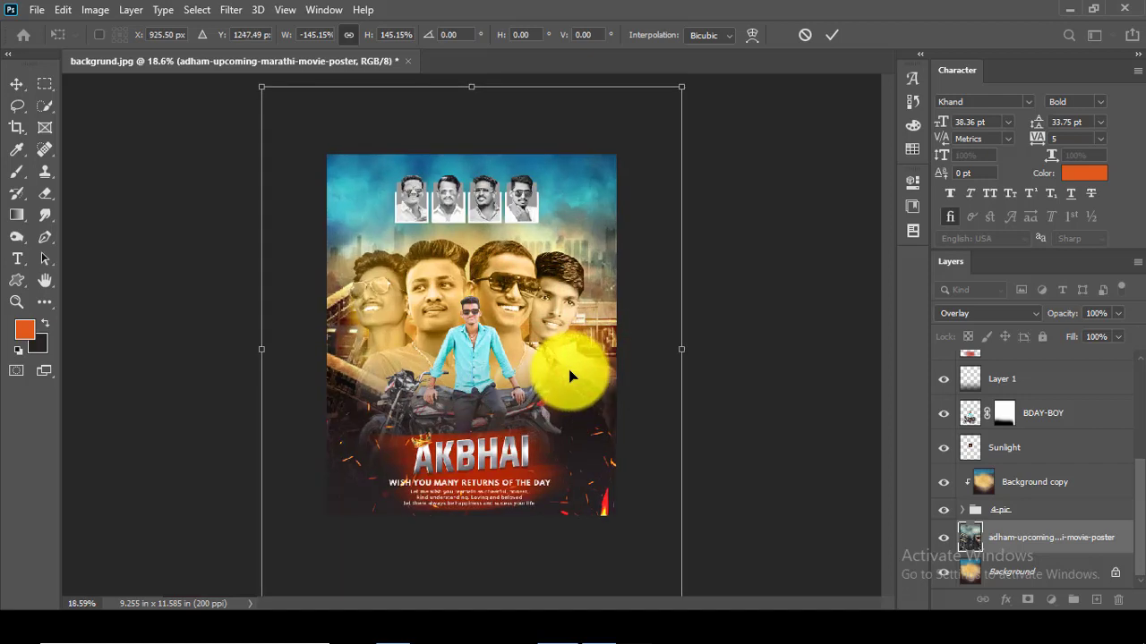
key("ctrl+plus")
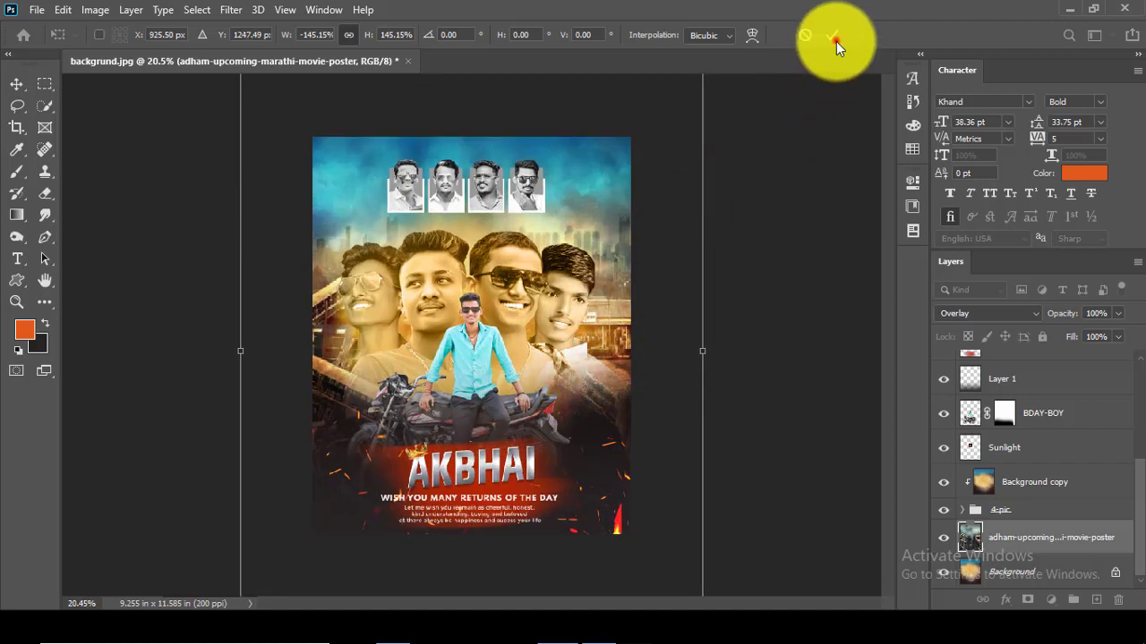
left_click(832, 34)
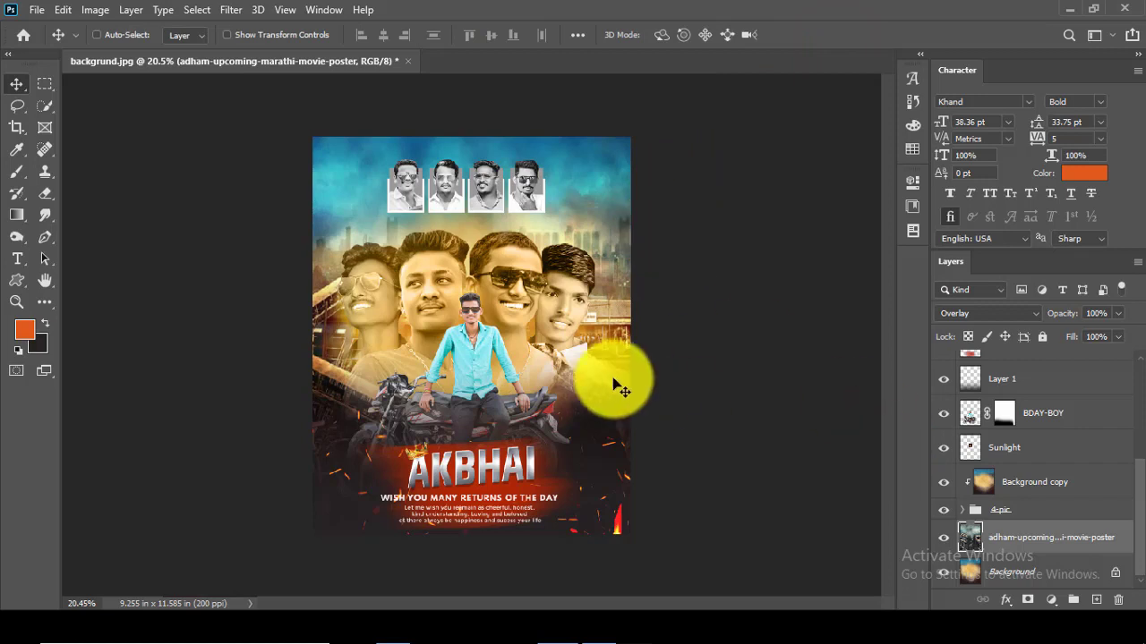
- Shift the movie-poster layer upward and compress its height to 73.14% so it just covers the banner
key("ctrl+minus")
left_click_drag(597, 364, 600, 344)
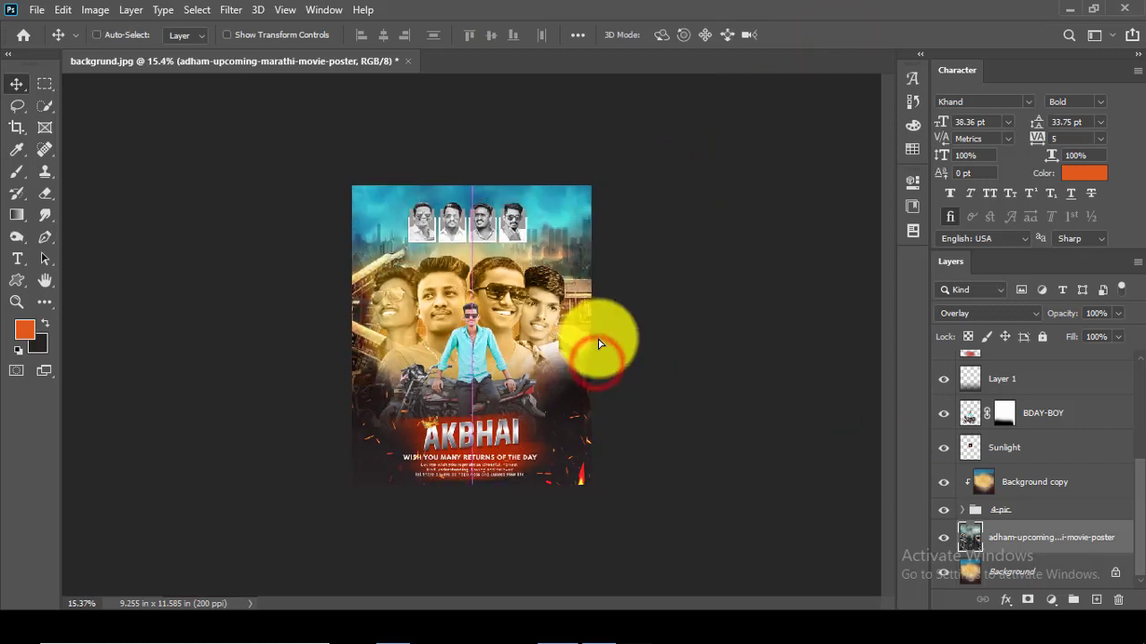
key("ctrl+minus")
key("ctrl+t")
left_click_drag(471, 140, 462, 397)
left_click_drag(474, 505, 478, 471)
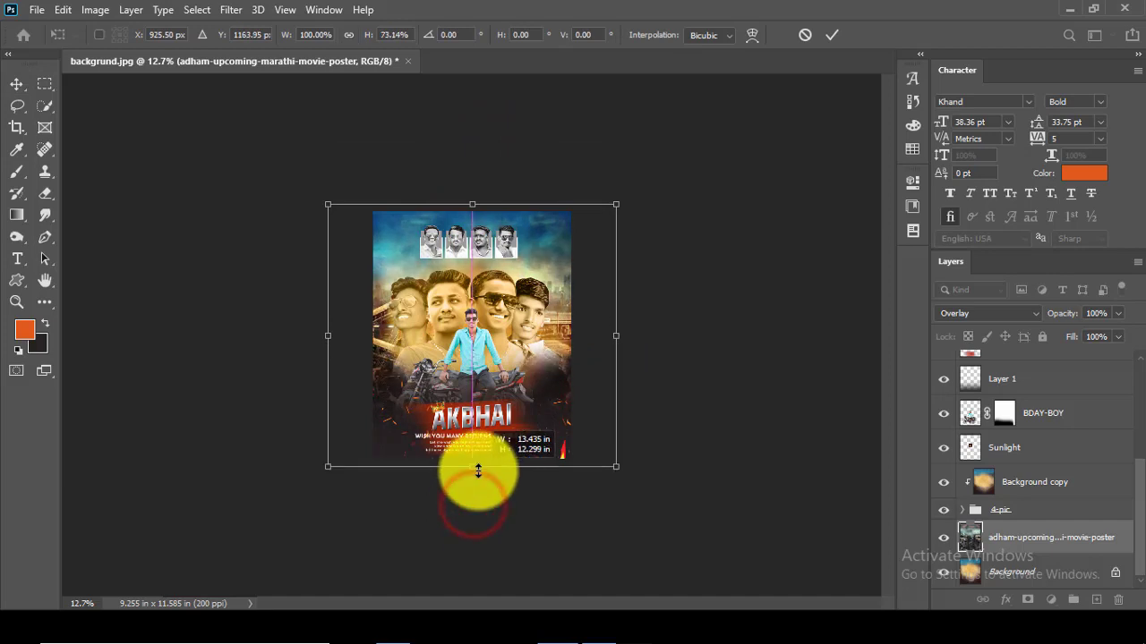
scroll(505, 395, "up", 1)
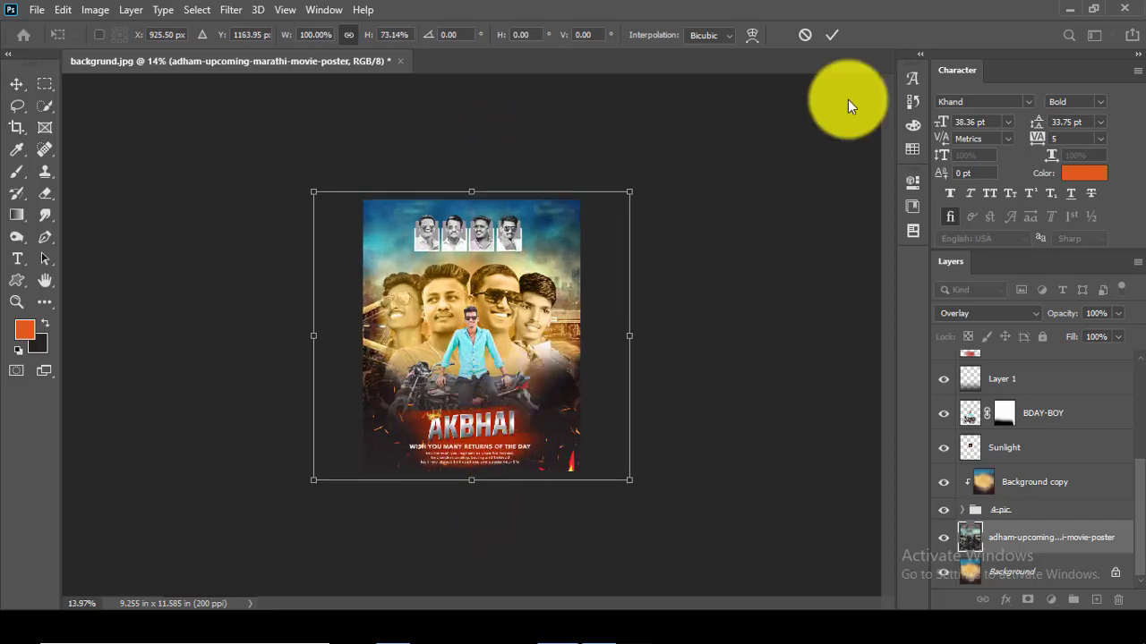
left_click(837, 37)
- Add a layer mask to the movie-poster layer and invert it to black
key("ctrl+plus")
left_click(1027, 600)
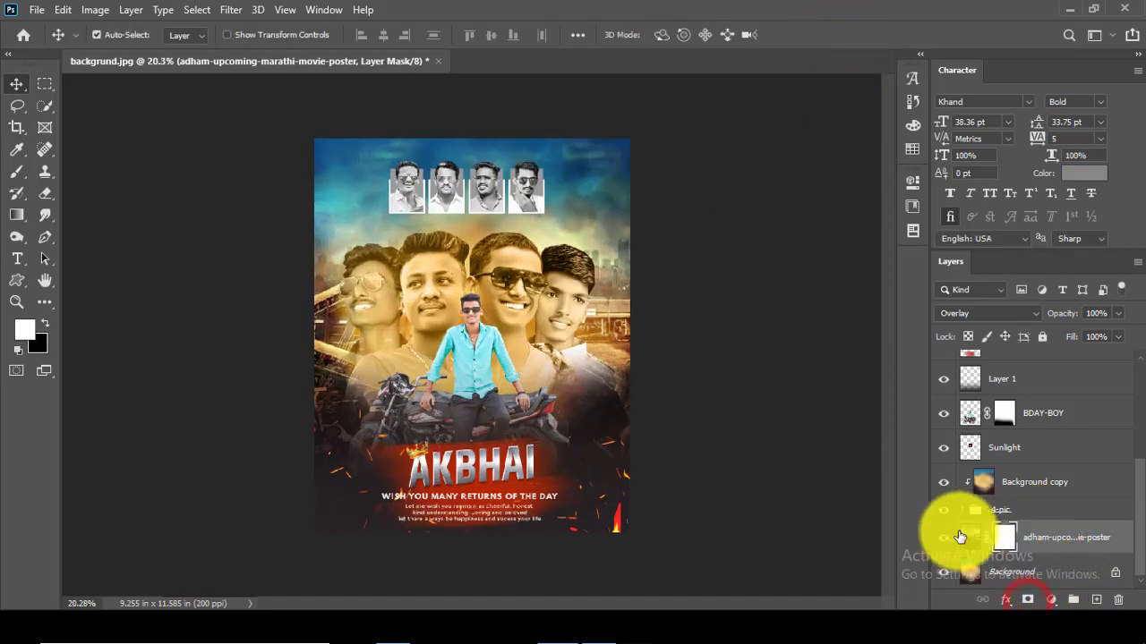
key("ctrl+i")
key("d")
- Paint white on the movie-poster layer's mask with a large soft brush across the sky, side edges and area behind the faces
left_click(17, 171)
left_click(346, 176)
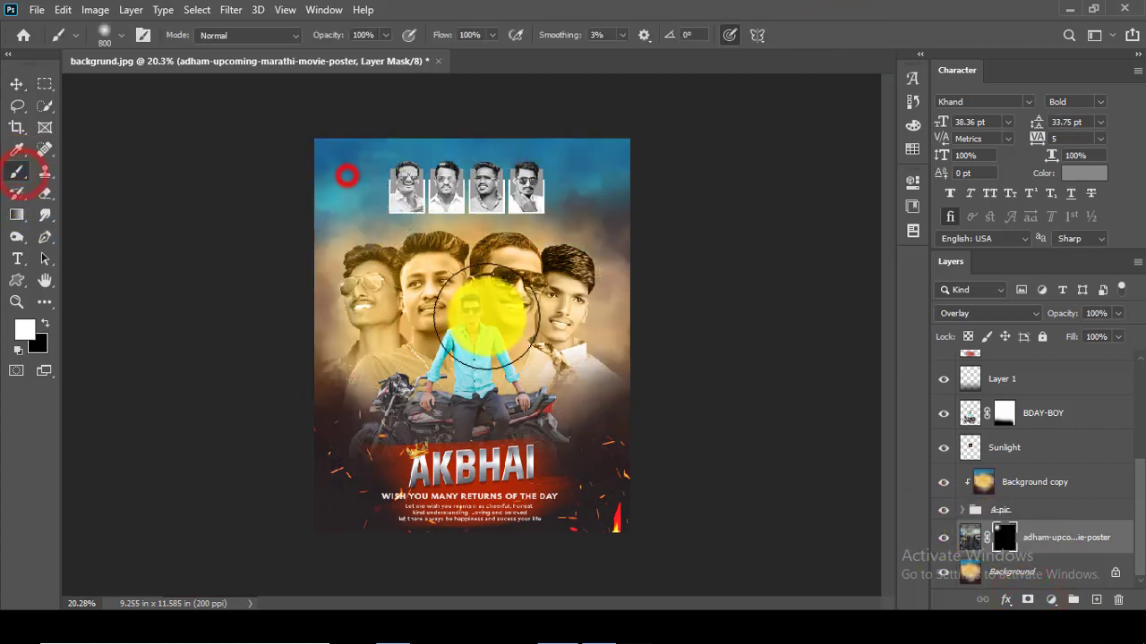
key("bracketright")
key("bracketright")
key("bracketright")
left_click_drag(615, 207, 667, 382)
key("bracketleft")
left_click(291, 307)
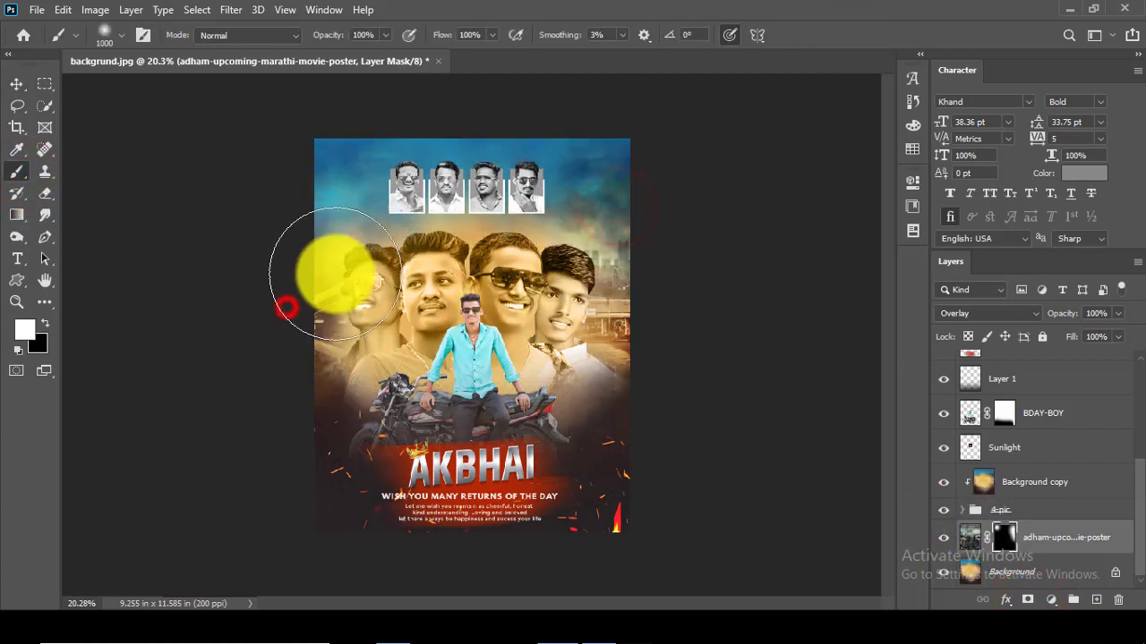
left_click(402, 209)
left_click(503, 193)
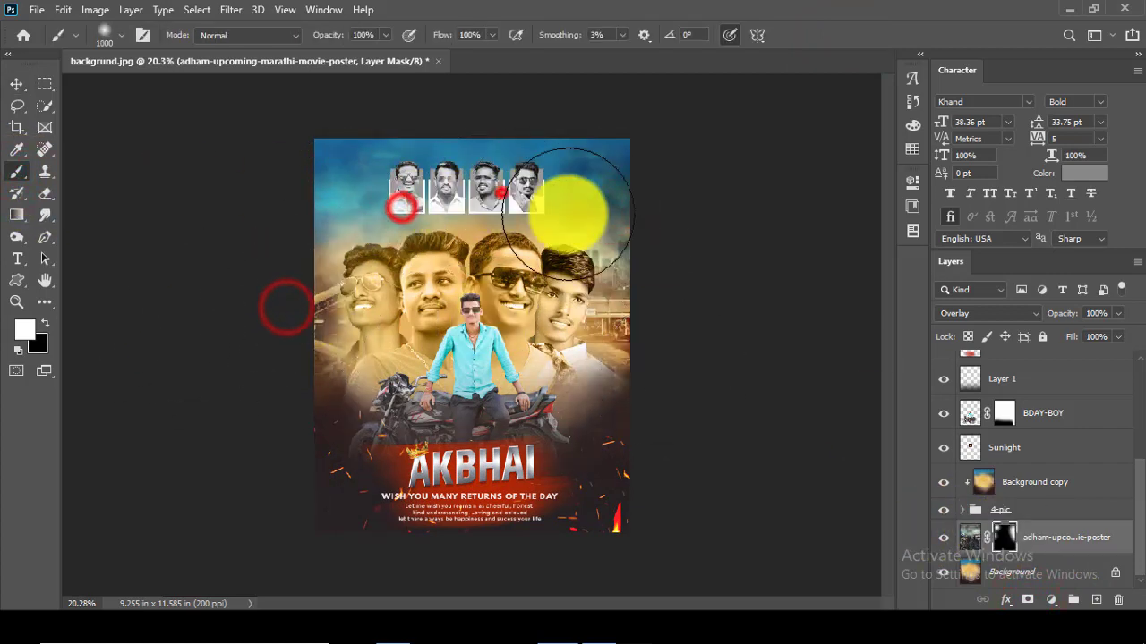
left_click(405, 329)
left_click(529, 338)
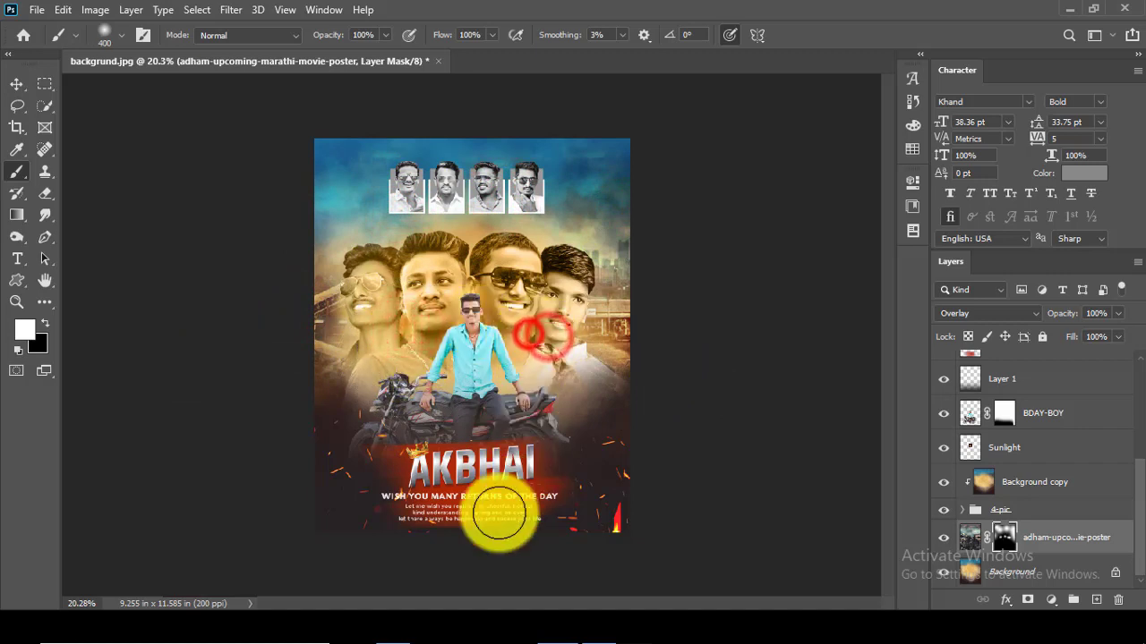
- Paint more white on the mask along the banner's lower edge and bottom corners, and touch up the sky, enlarging the brush to 1000
key("bracketright")
key("bracketright")
key("bracketright")
left_click(332, 473)
left_click(434, 557)
key("bracketright")
key("bracketright")
left_click(612, 461)
left_click(467, 519)
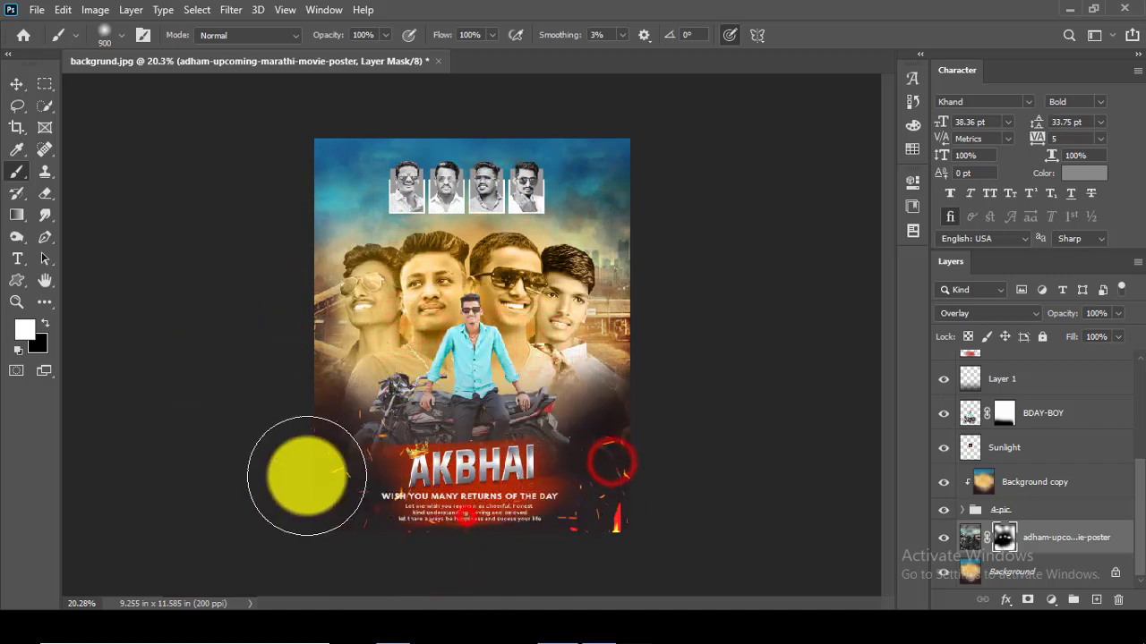
left_click(340, 519)
key("bracketright")
left_click(350, 466)
left_click(390, 452)
left_click(569, 455)
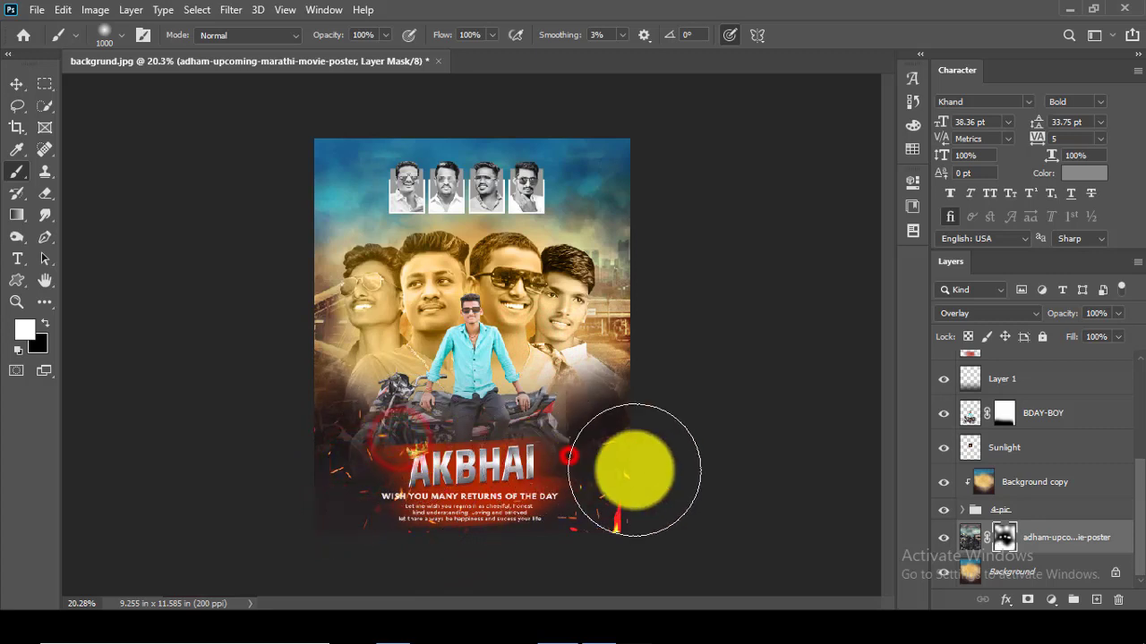
left_click(639, 211)
left_click(527, 208)
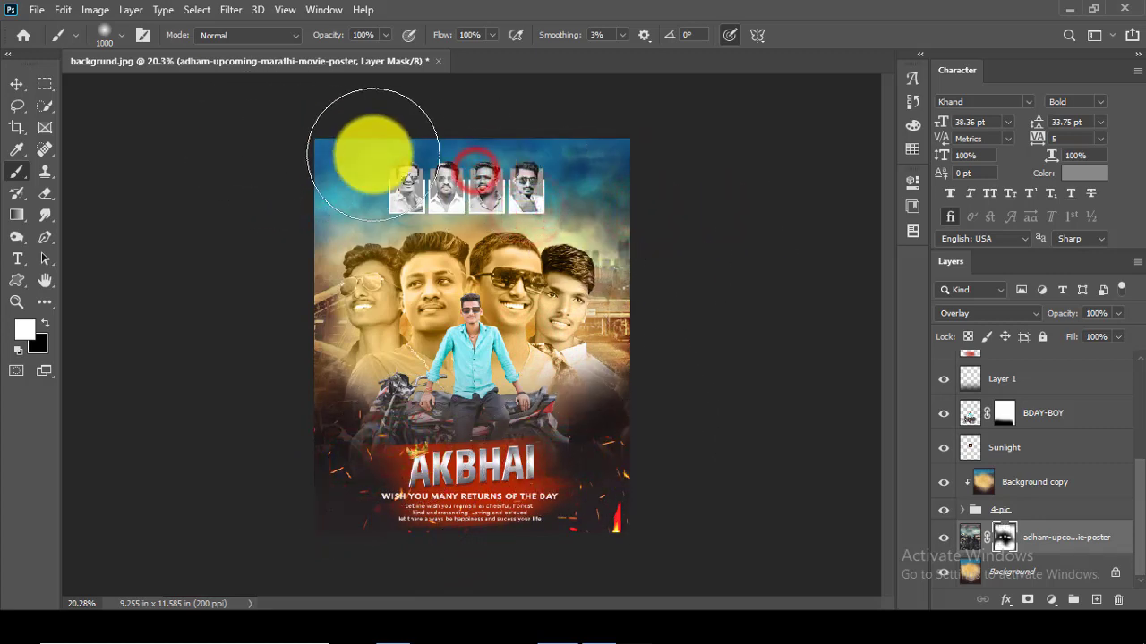
- Switch to the project folder in File Explorer and open the designer's credit PSD as a separate Photoshop document
left_click(17, 84)
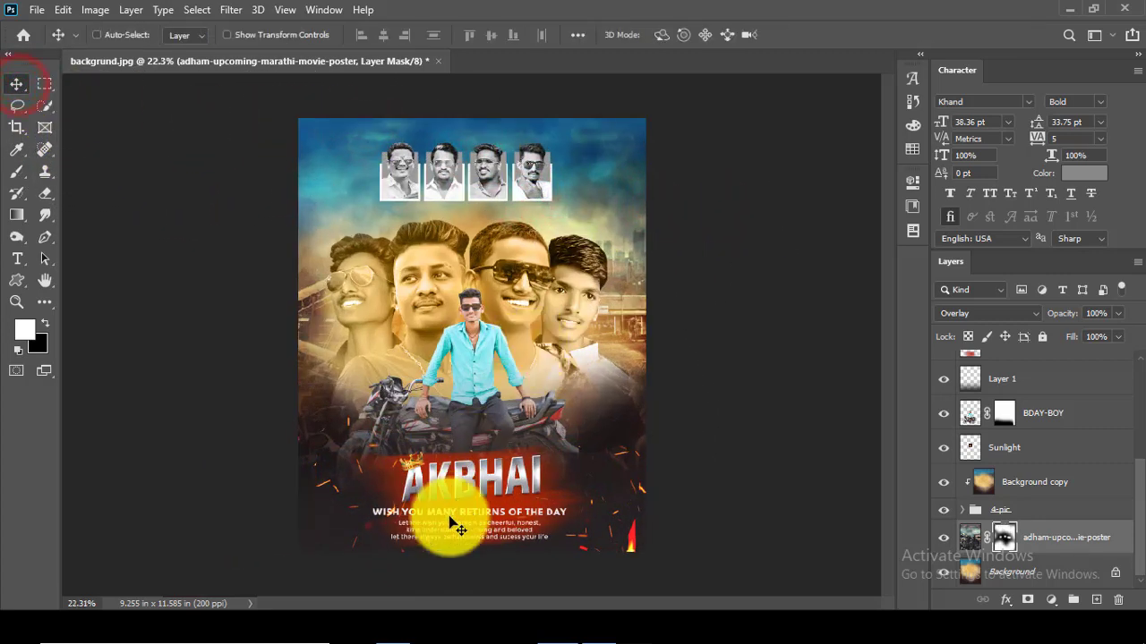
left_click(393, 627)
left_click(515, 529)
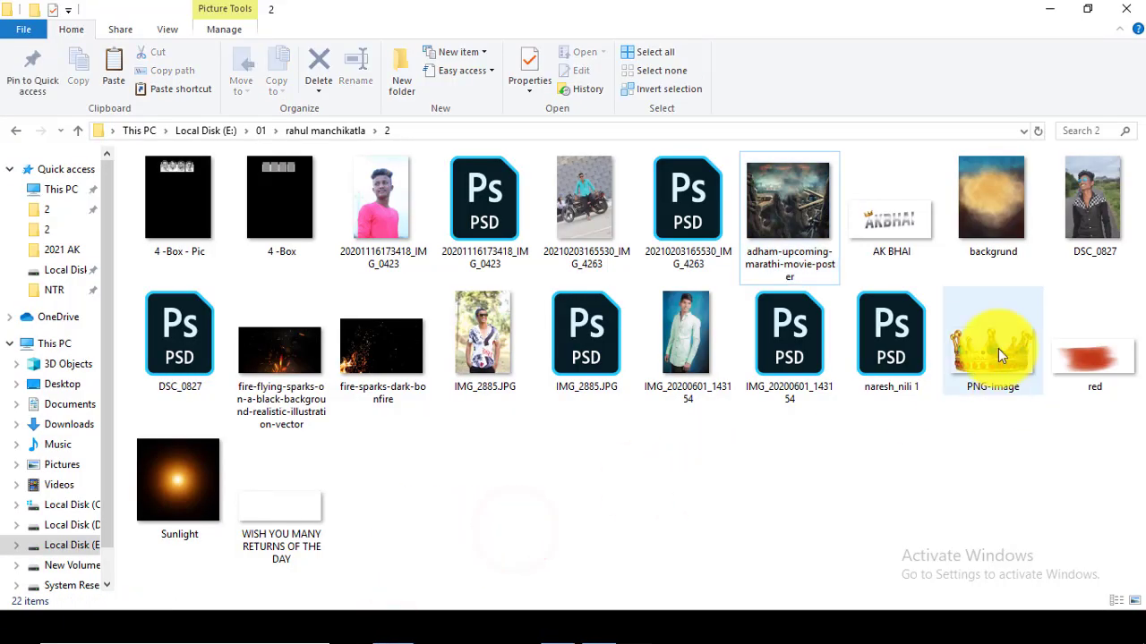
left_click(876, 380)
left_click_drag(877, 380, 558, 69)
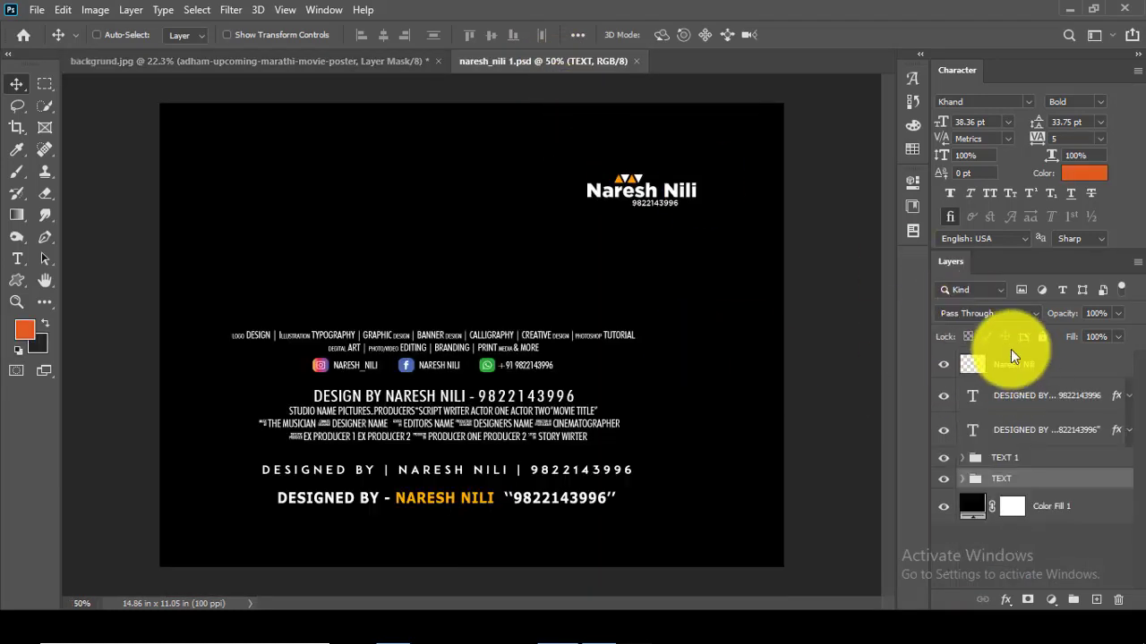
- Copy the designer's logo layer into the banner document and position it in the banner's upper-left corner
left_click(972, 367)
left_click_drag(662, 179, 366, 140)
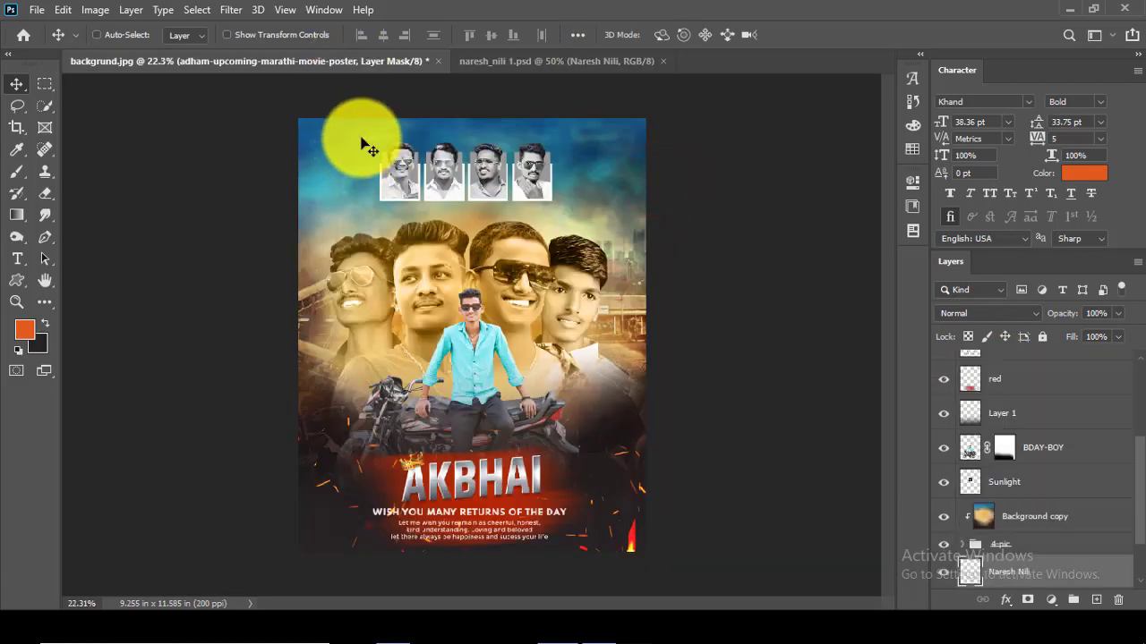
key("ctrl+t")
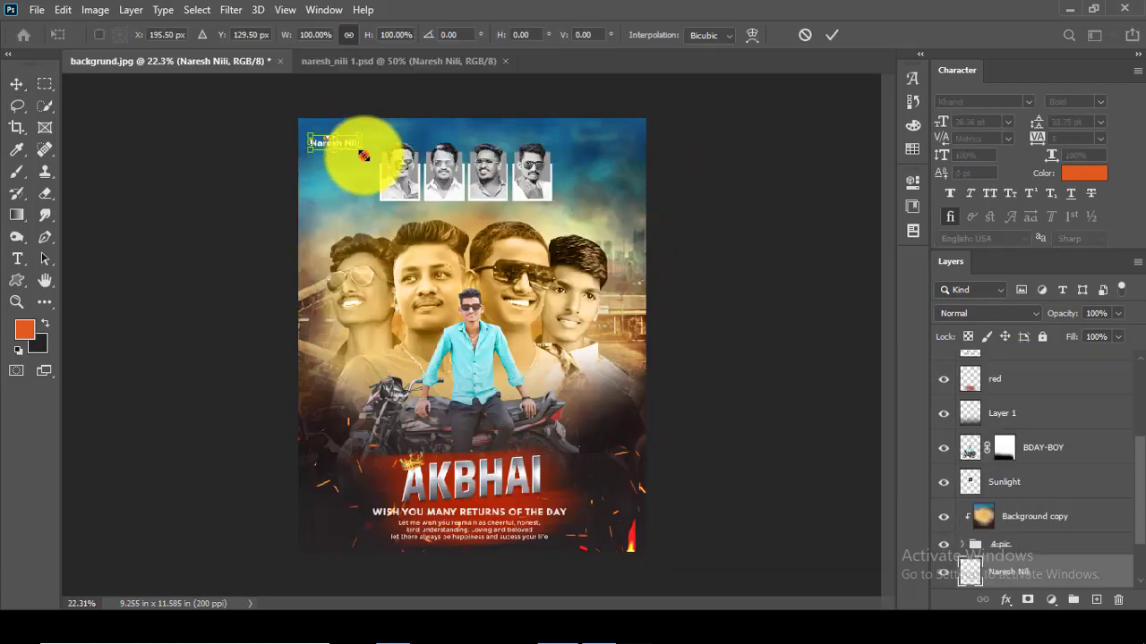
left_click(831, 34)
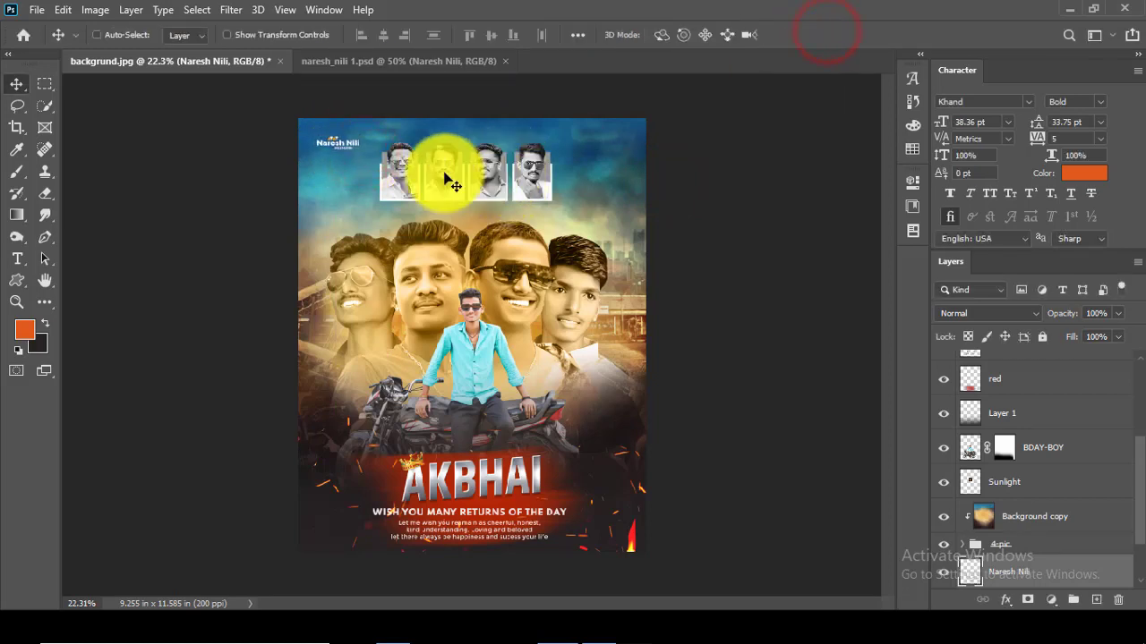
- Move the designer's logo layer to the top of the layer stack, above 4 -Box - Pic
scroll(1017, 376, "up", 5)
left_click(1017, 367)
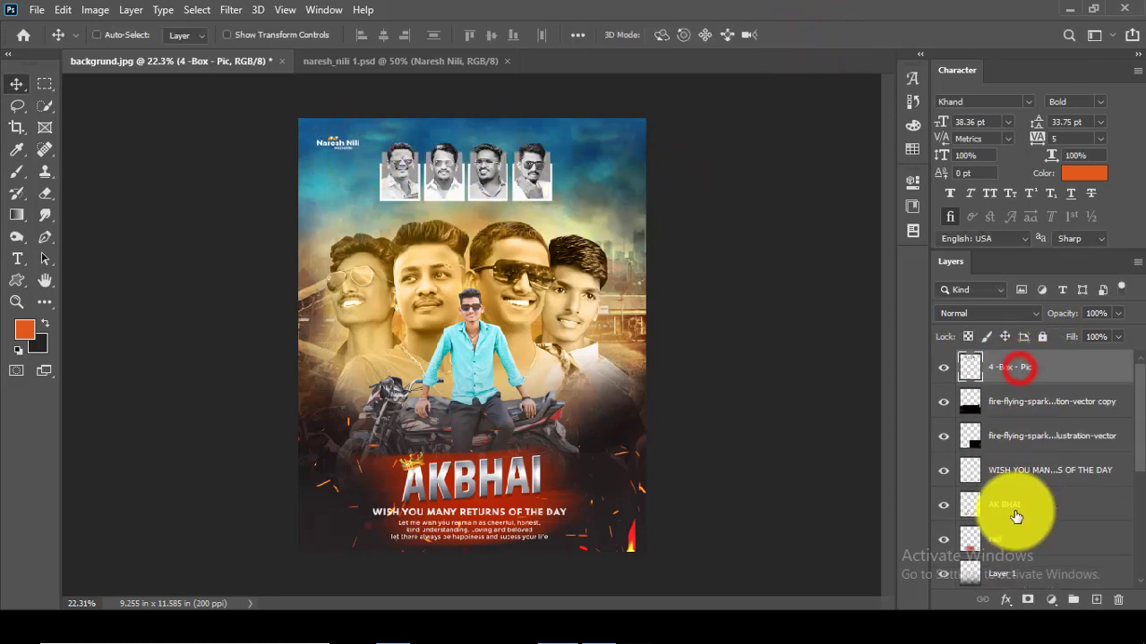
scroll(1013, 529, "down", 5)
scroll(1012, 535, "down", 1)
left_click_drag(1012, 525, 1024, 408)
scroll(1023, 414, "up", 4)
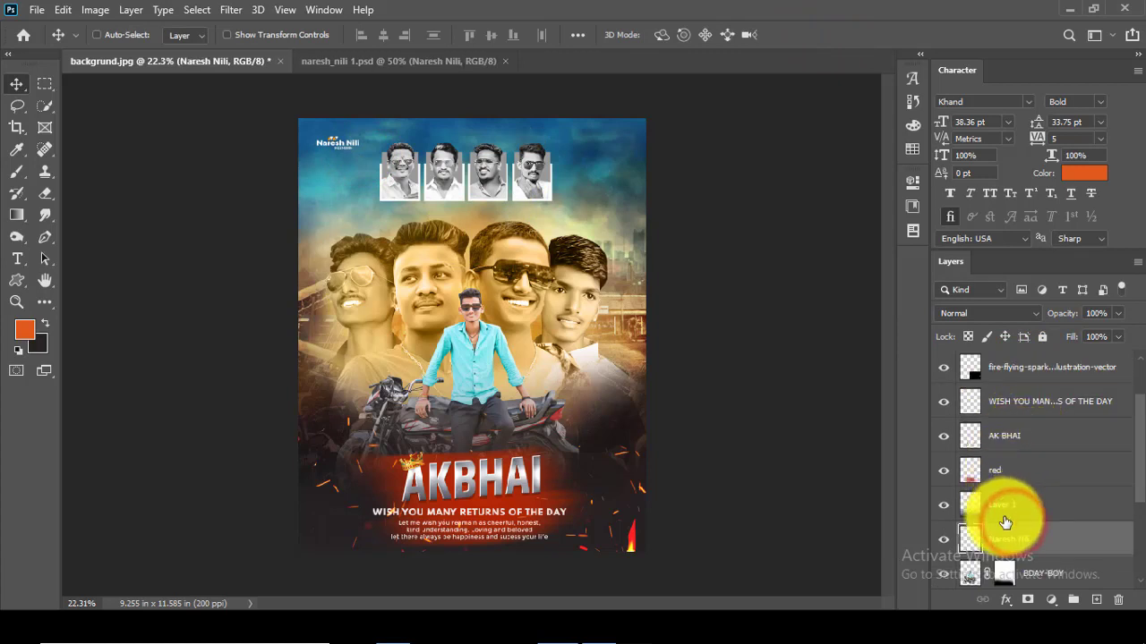
left_click_drag(1004, 532, 992, 378)
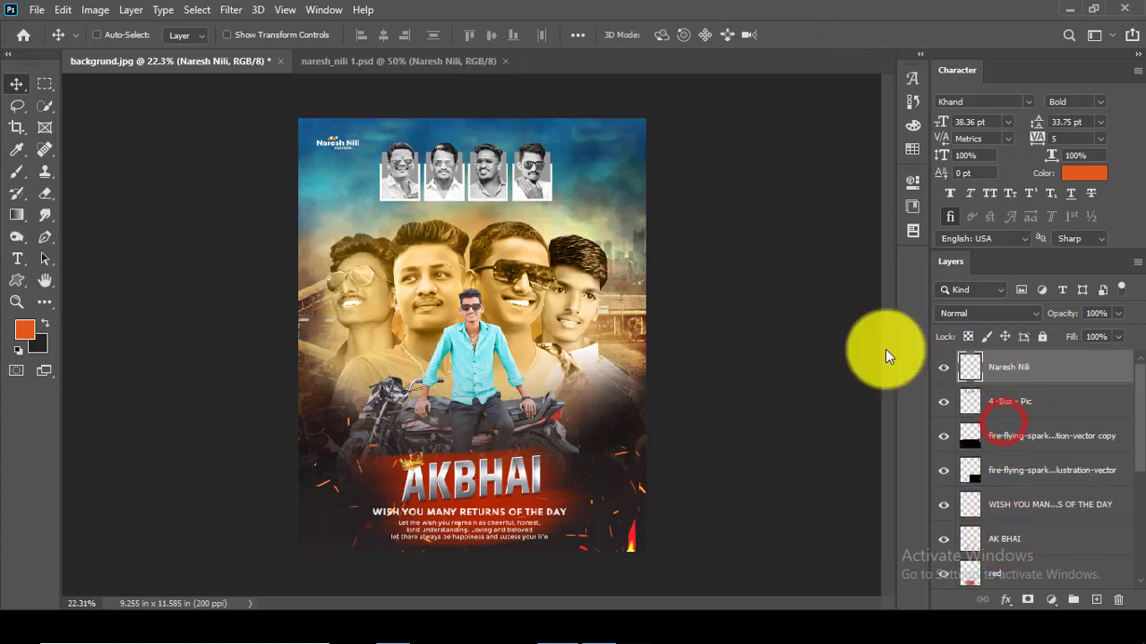
- Add the text "19 MAY" in Khand Bold 38.36 pt on a new layer near the banner's upper-right corner
left_click(25, 303)
left_click_drag(550, 120, 683, 248)
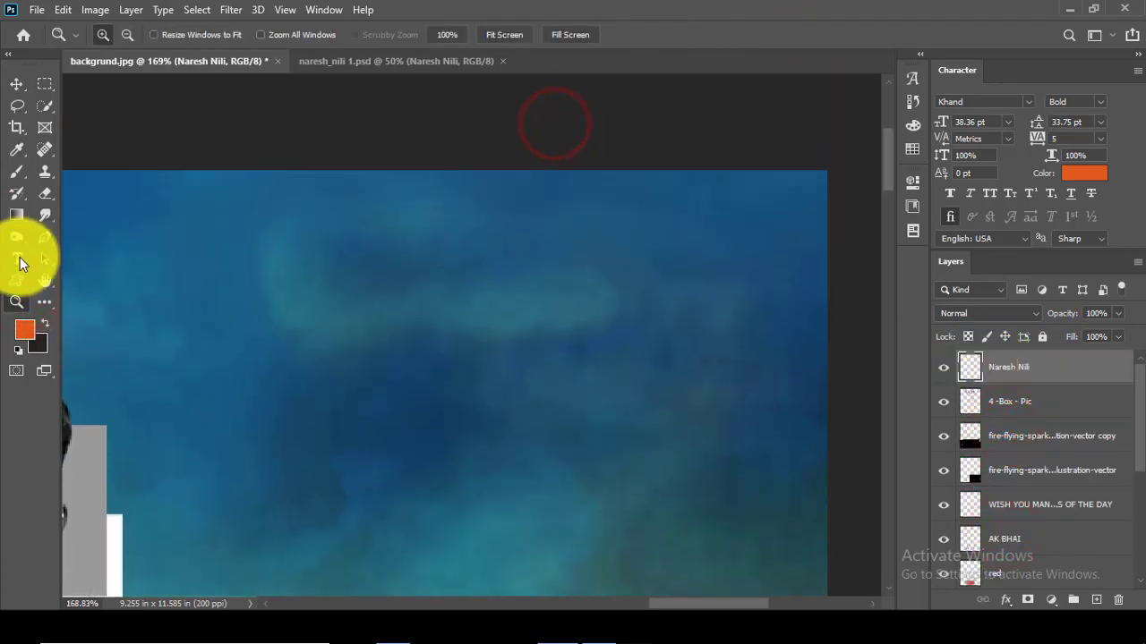
left_click(17, 259)
left_click(1095, 598)
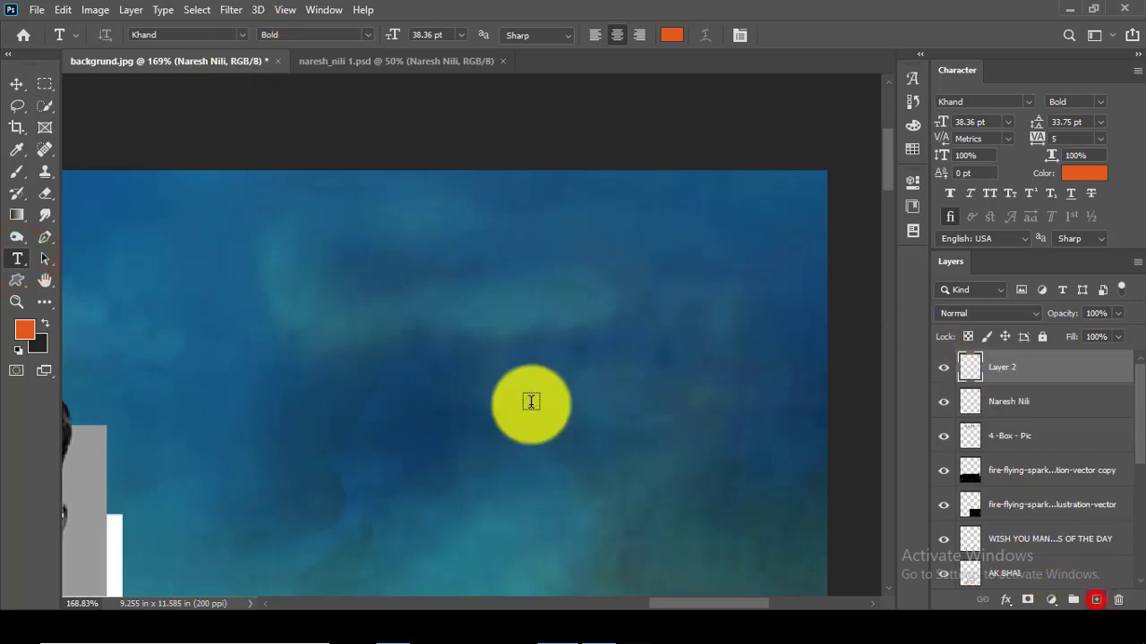
left_click(460, 387)
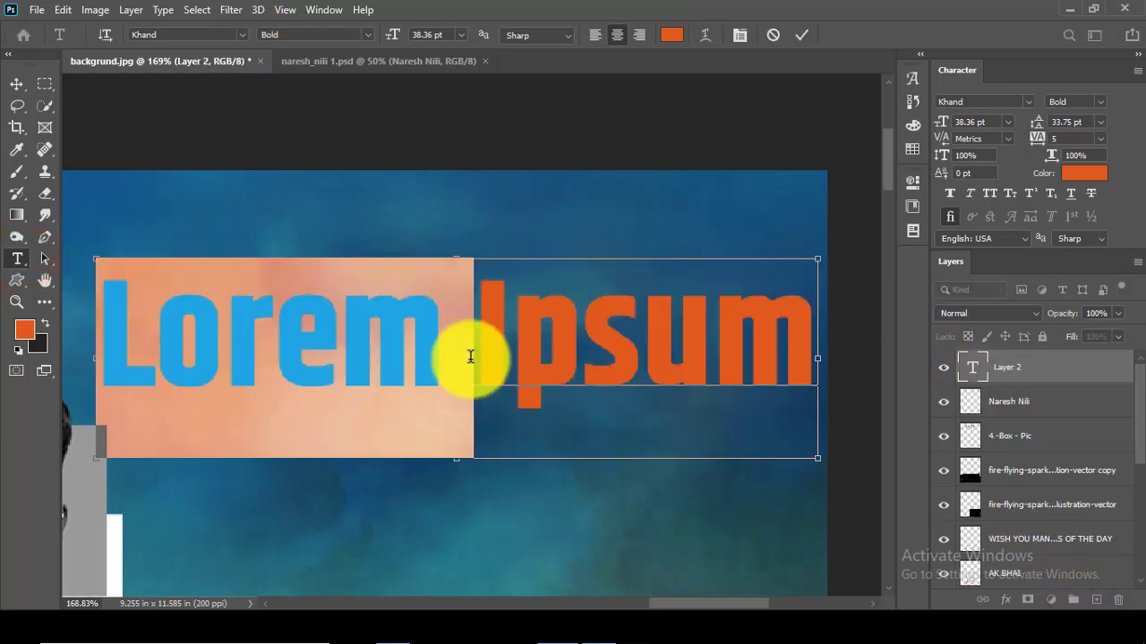
type("19")
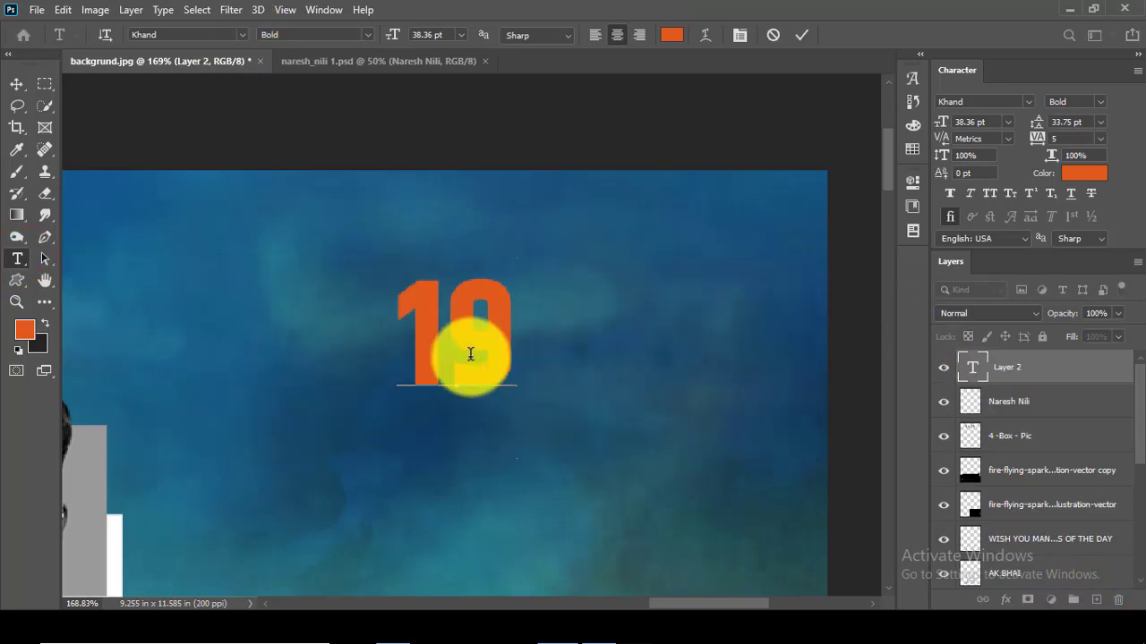
type(" MAY")
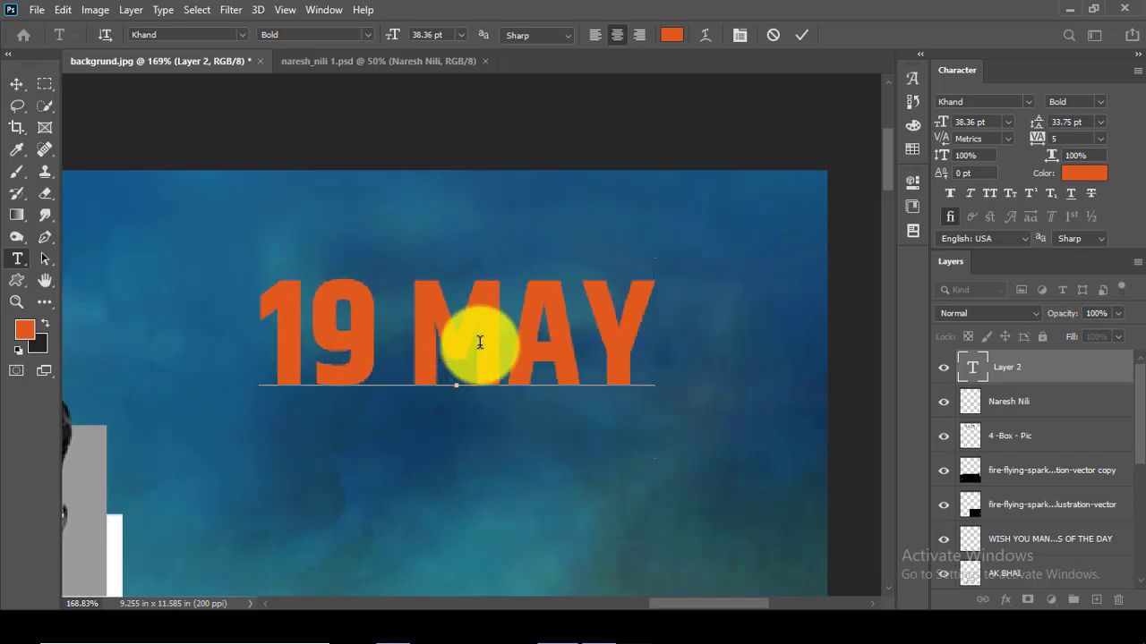
- Recolour the "19 MAY" text white (ffffff) and nudge it slightly down and to the right
key("ctrl+a")
left_click(672, 35)
left_click_drag(720, 143, 696, 98)
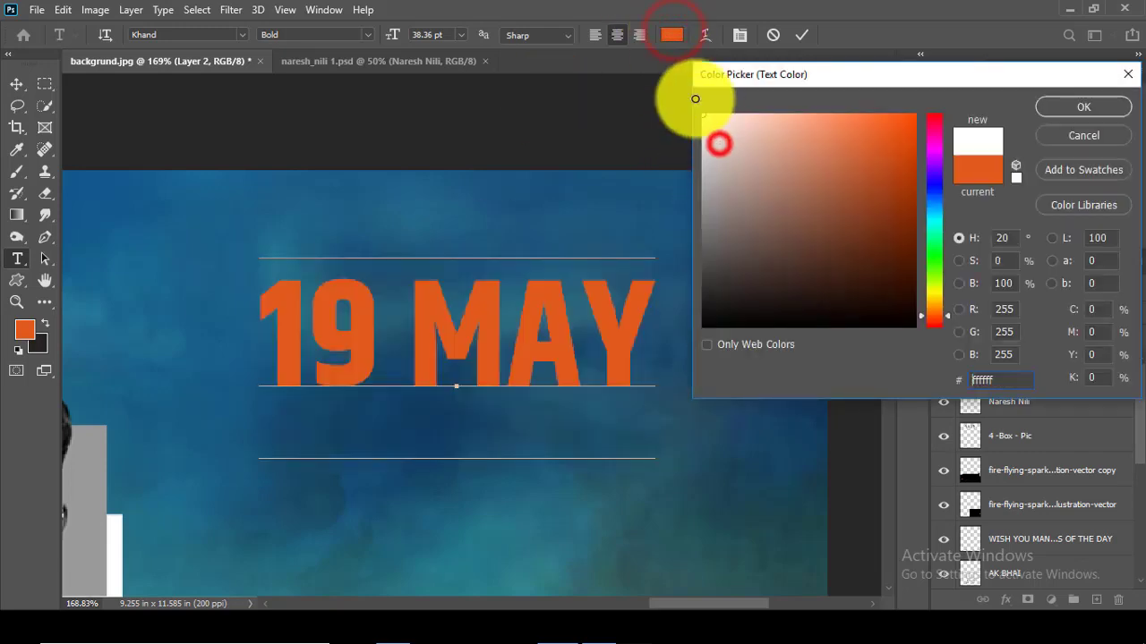
left_click(1078, 106)
left_click(17, 83)
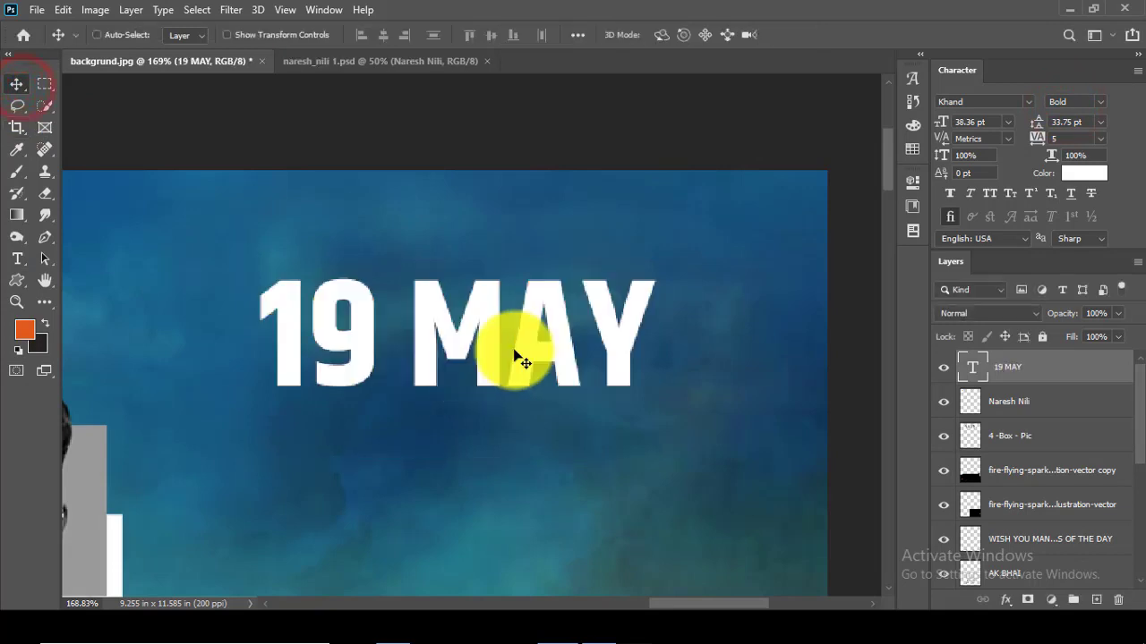
left_click_drag(511, 358, 522, 372)
- Draw an orange rectangle shape around the number 19 in the date text
scroll(286, 332, "up", 4)
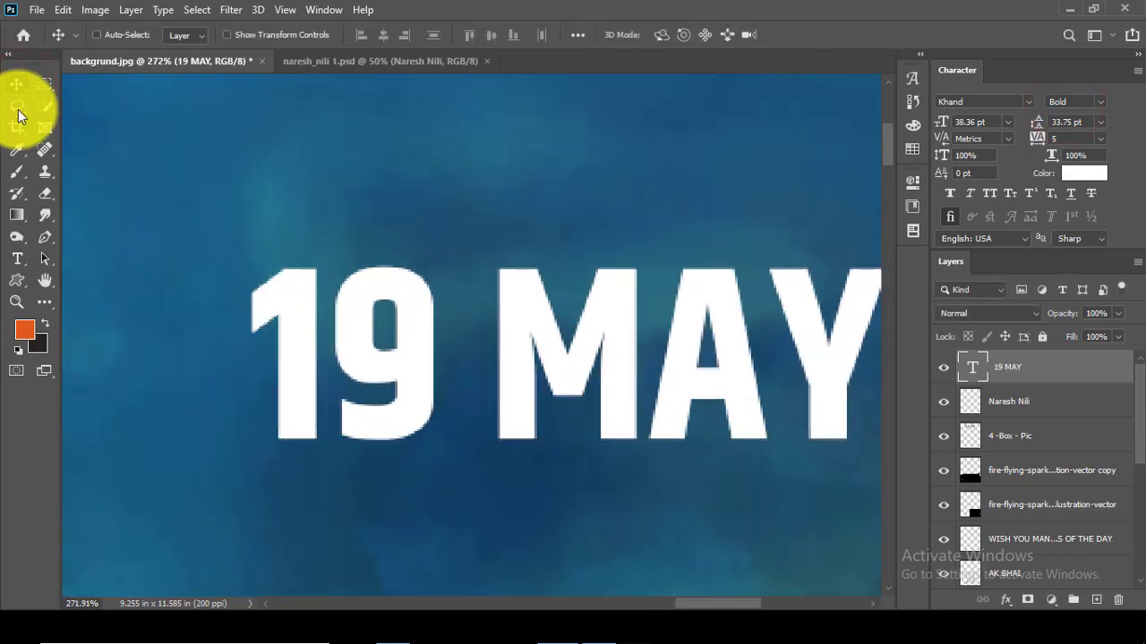
left_click(25, 299)
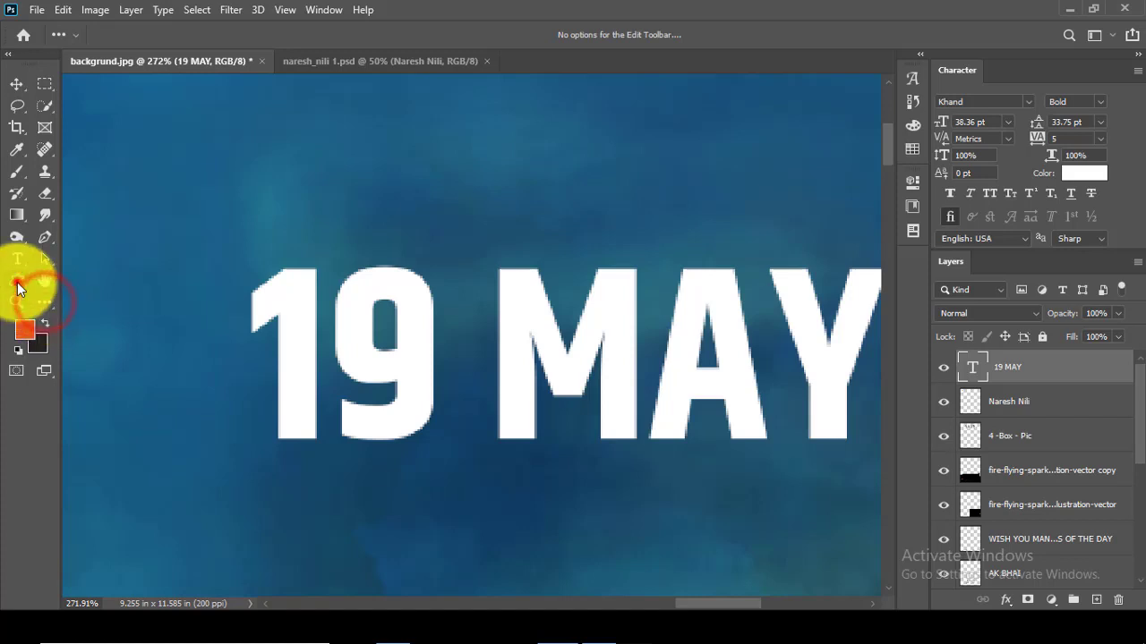
left_click(17, 281)
left_click(55, 281)
mouse_move(216, 235)
left_mouse_down()
mouse_move(273, 317)
mouse_move(460, 466)
left_mouse_up()
left_click(14, 81)
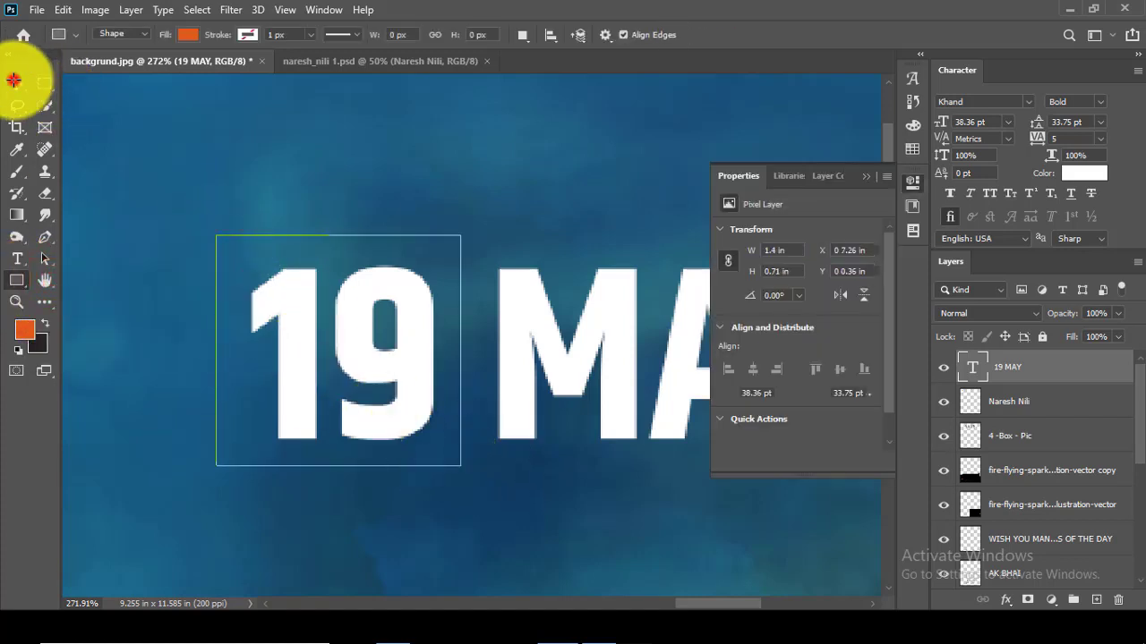
- Place the orange rectangle's layer beneath the 19 MAY text and align the rectangle behind the number 19
left_click(862, 172)
left_click_drag(1007, 367, 1006, 407)
left_click(868, 177)
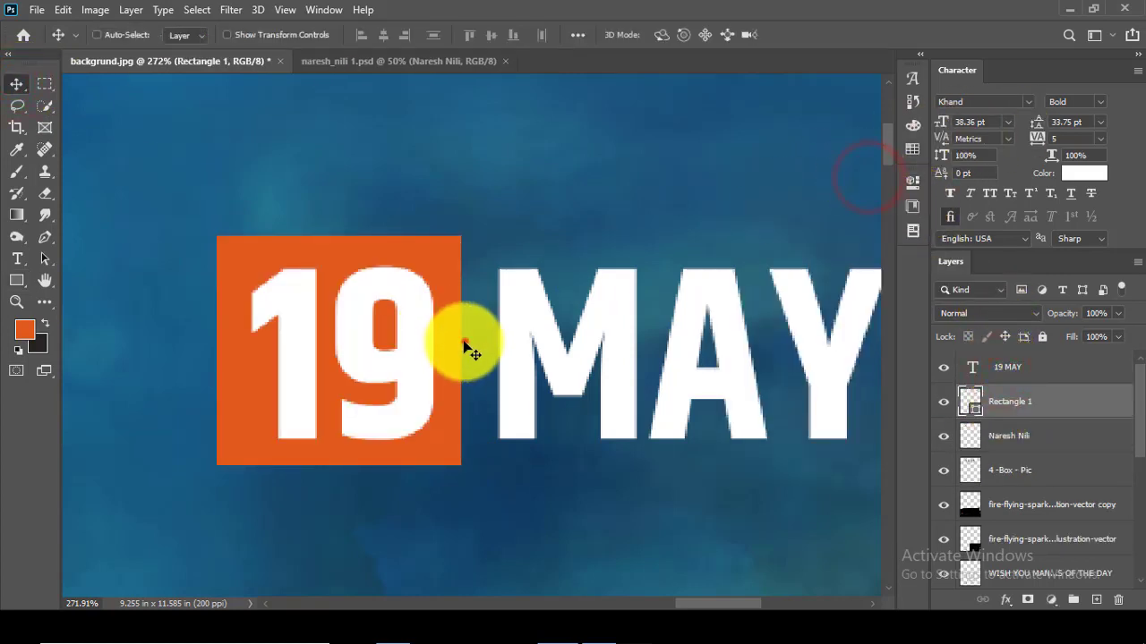
left_click_drag(463, 344, 475, 344)
scroll(536, 338, "down", 2)
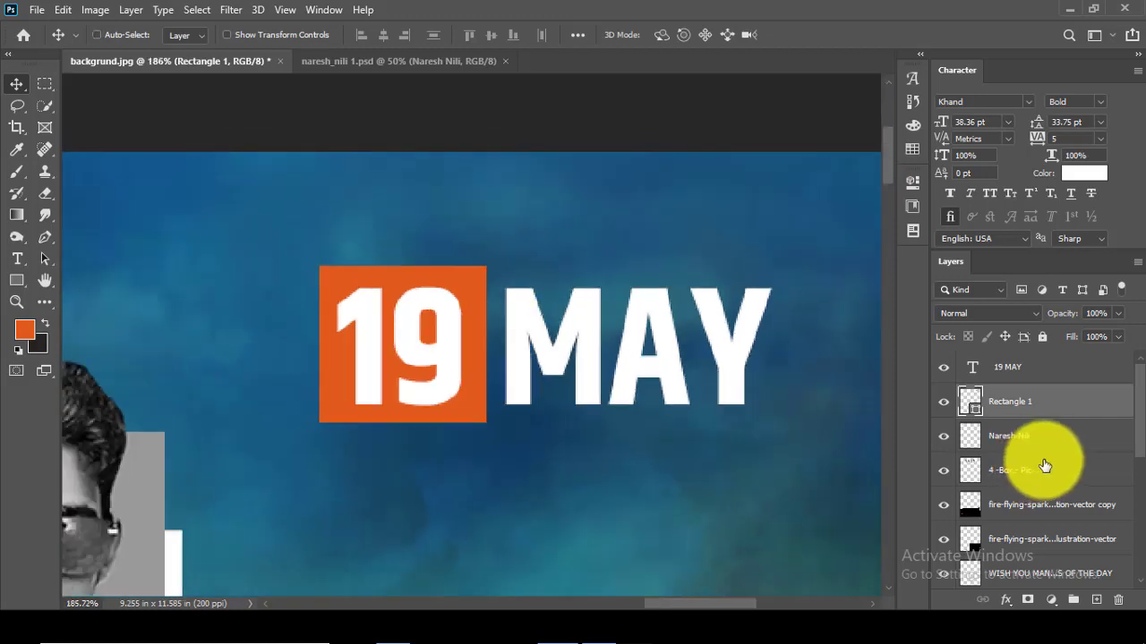
- Link the 19 MAY text and rectangle layers and scale them down proportionally to 61.16%
left_click(1007, 367, "shift")
left_click(983, 599)
scroll(507, 268, "down", 12)
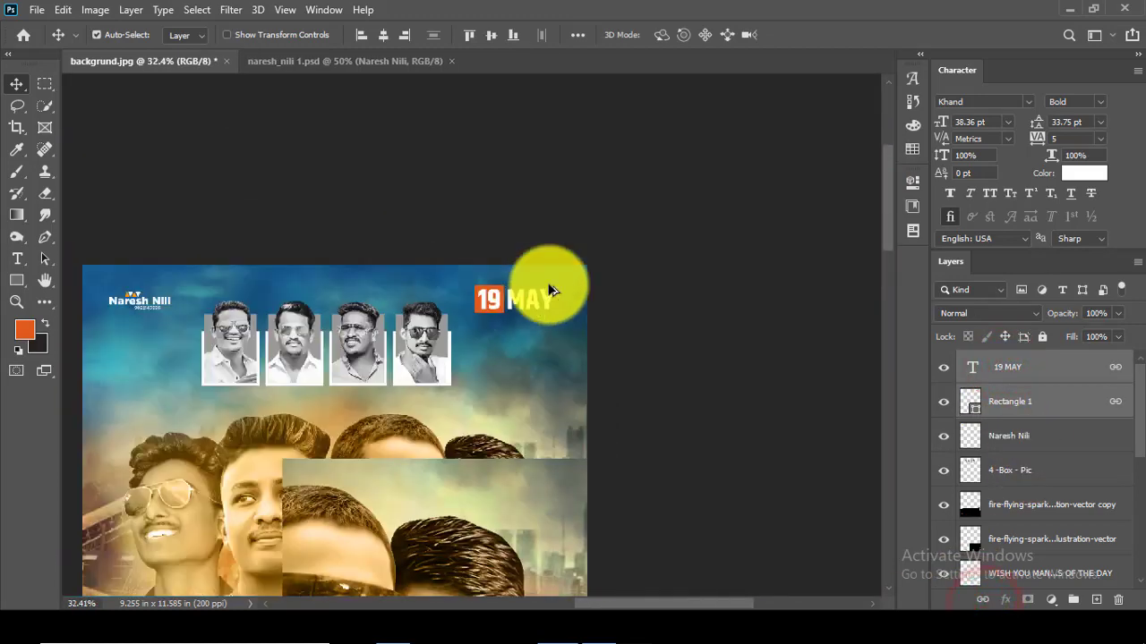
key("ctrl+t")
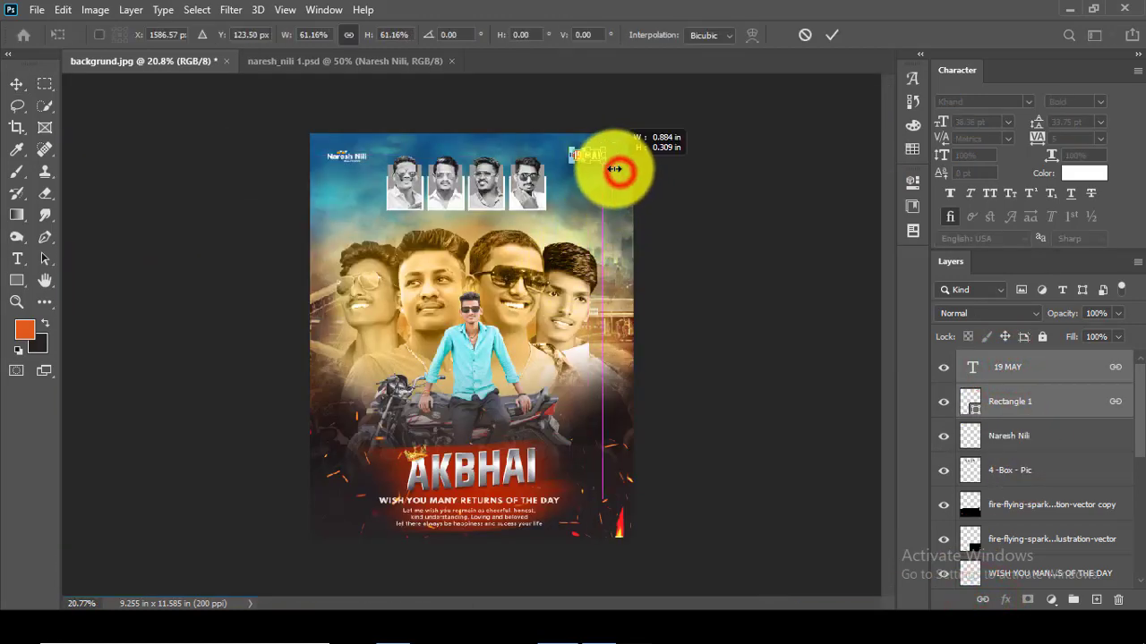
left_click_drag(615, 169, 614, 170)
left_click(831, 34)
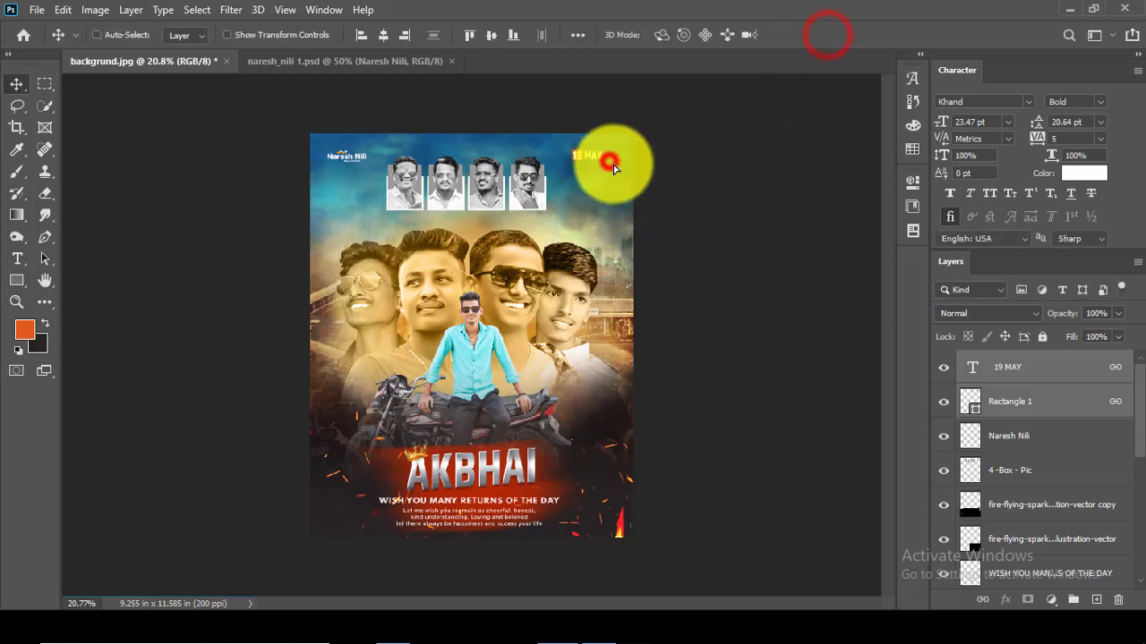
- Enlarge the linked date badge to 110.47% and position it in the banner's upper-right corner
scroll(627, 134, "up", 5)
key("ctrl+t")
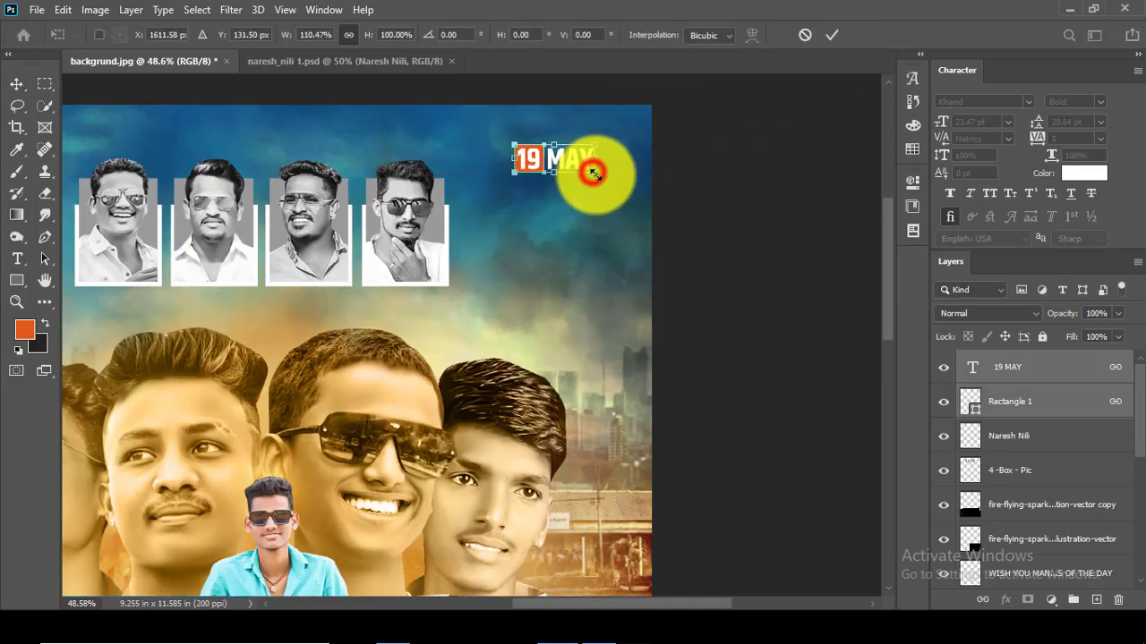
left_click(831, 34)
scroll(600, 169, "down", 4)
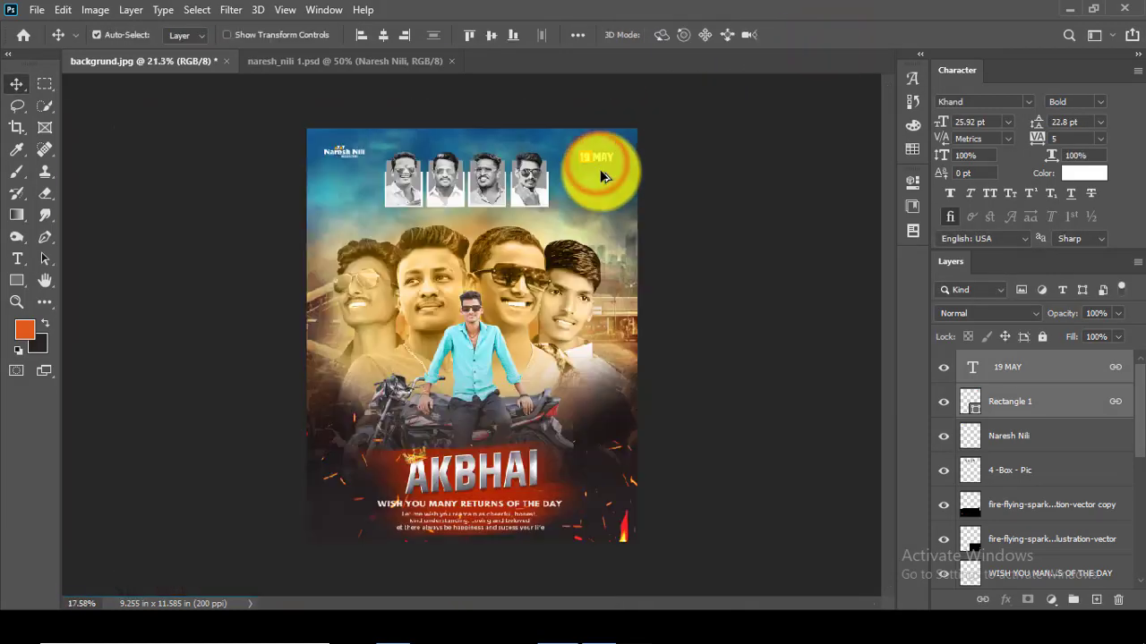
- Fine-tune the placement of the designer's logo in the banner's upper-left corner with Free Transform
left_click(1011, 443)
key("ctrl+t")
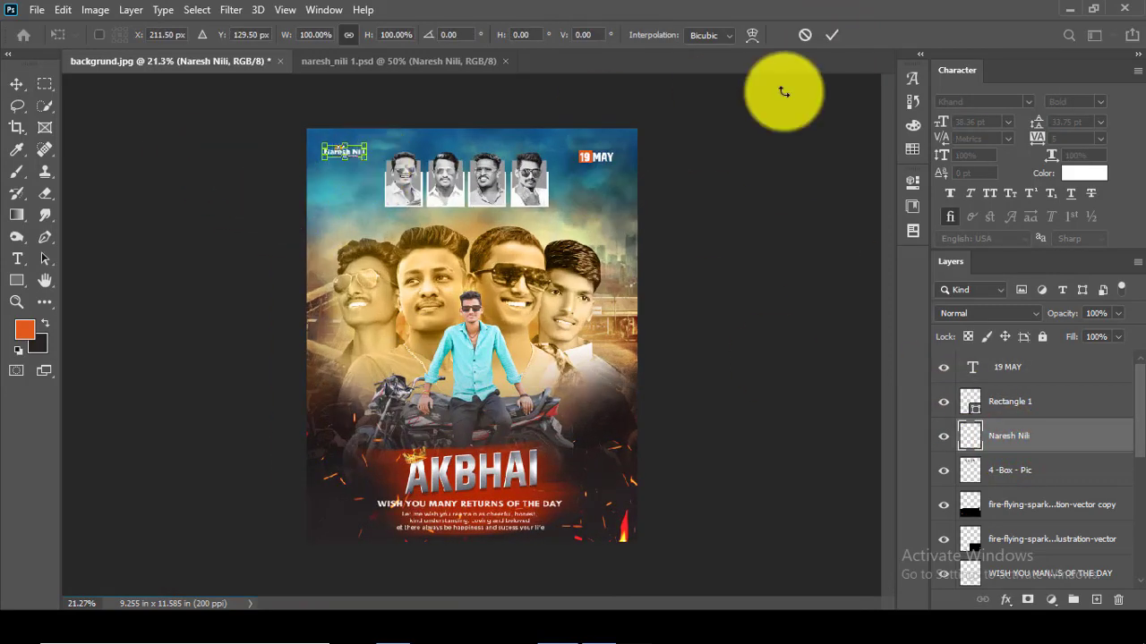
left_click(831, 34)
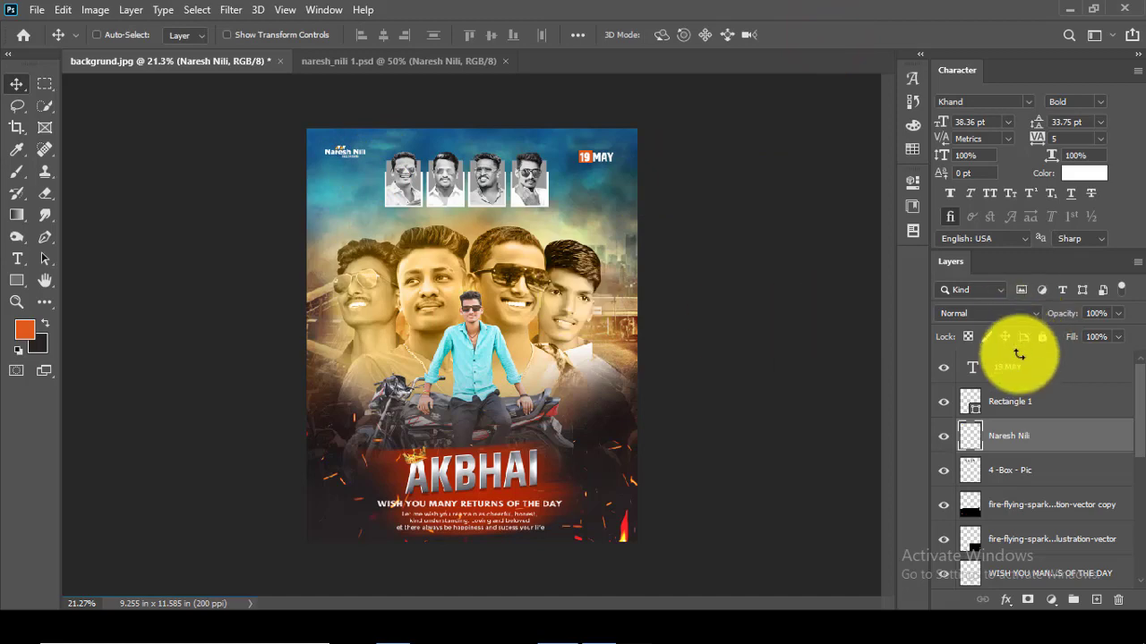
- Check the placement of the linked 19 MAY date badge with Free Transform and accept it
left_click(1010, 394)
key("ctrl+t")
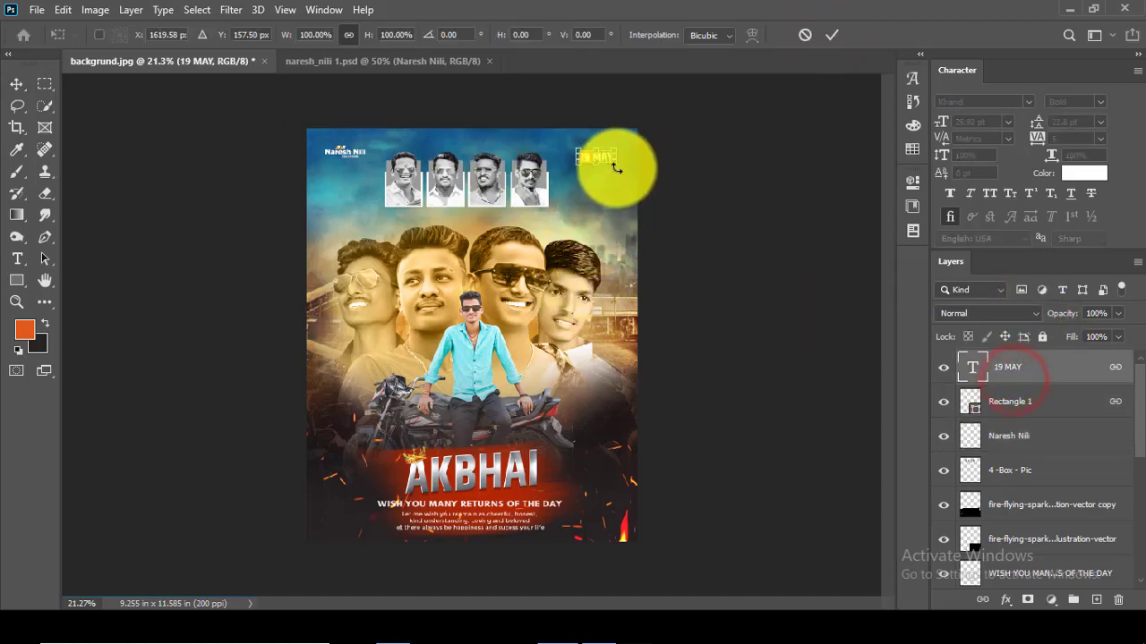
left_click(831, 34)
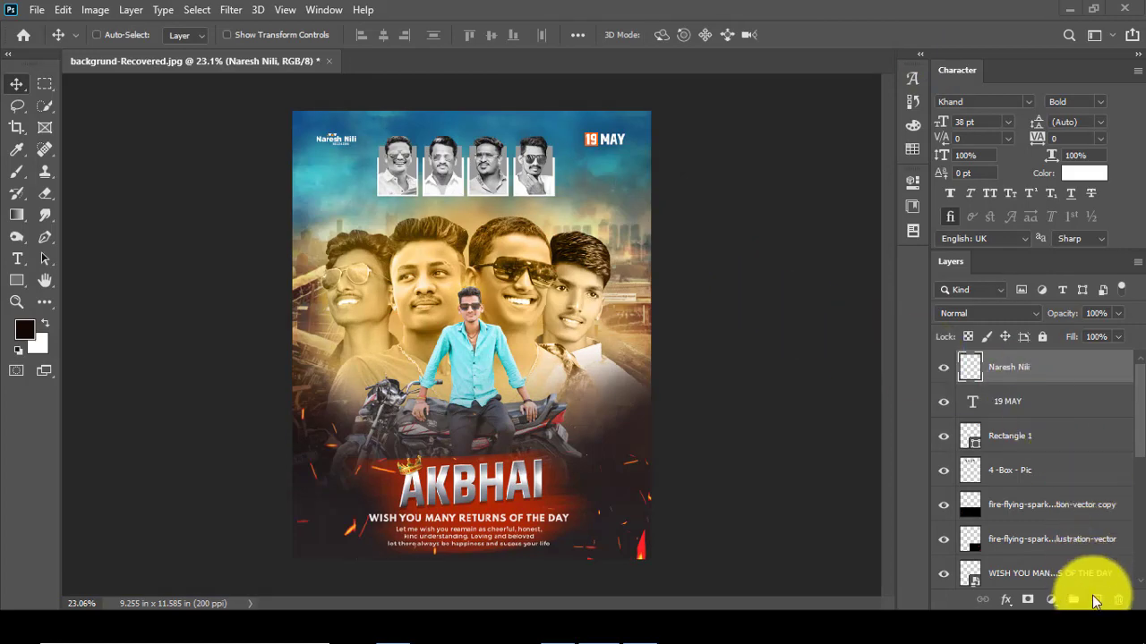
- Add a new layer at the top of the layer stack and fill it with the merged banner using Apply Image
left_click(1094, 599)
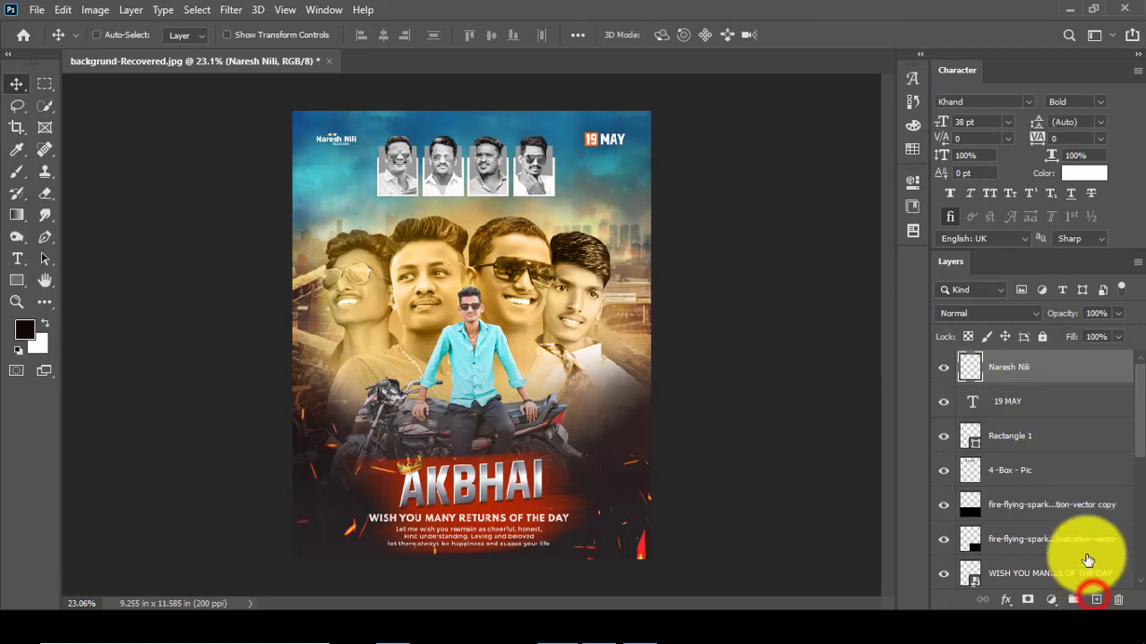
left_click(1096, 600)
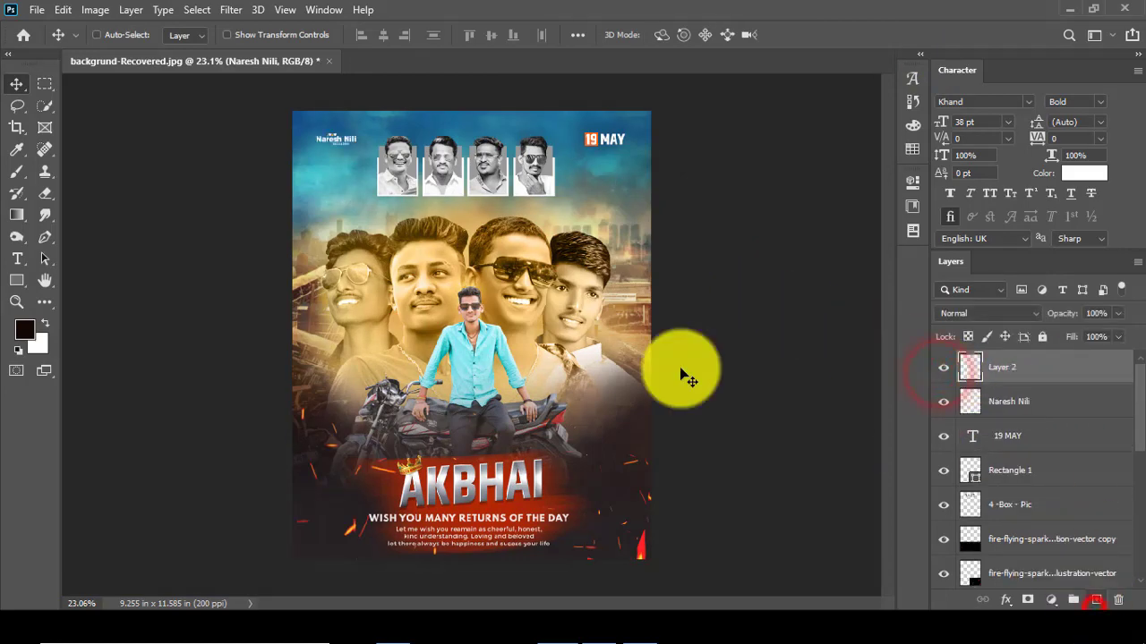
left_click(95, 9)
left_click(146, 255)
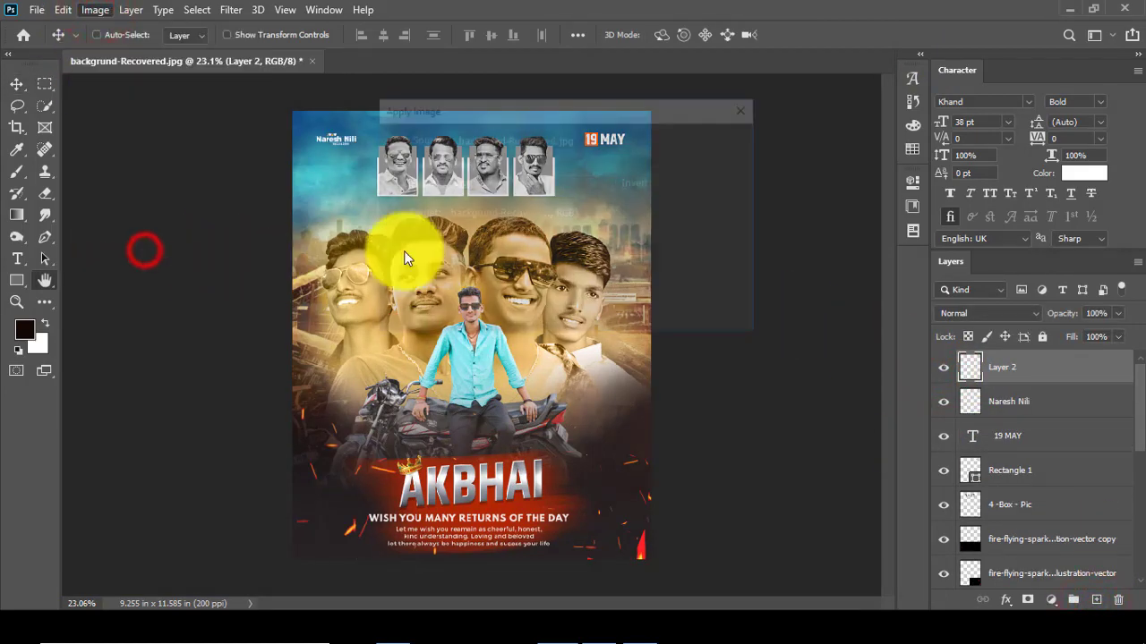
left_click(694, 157)
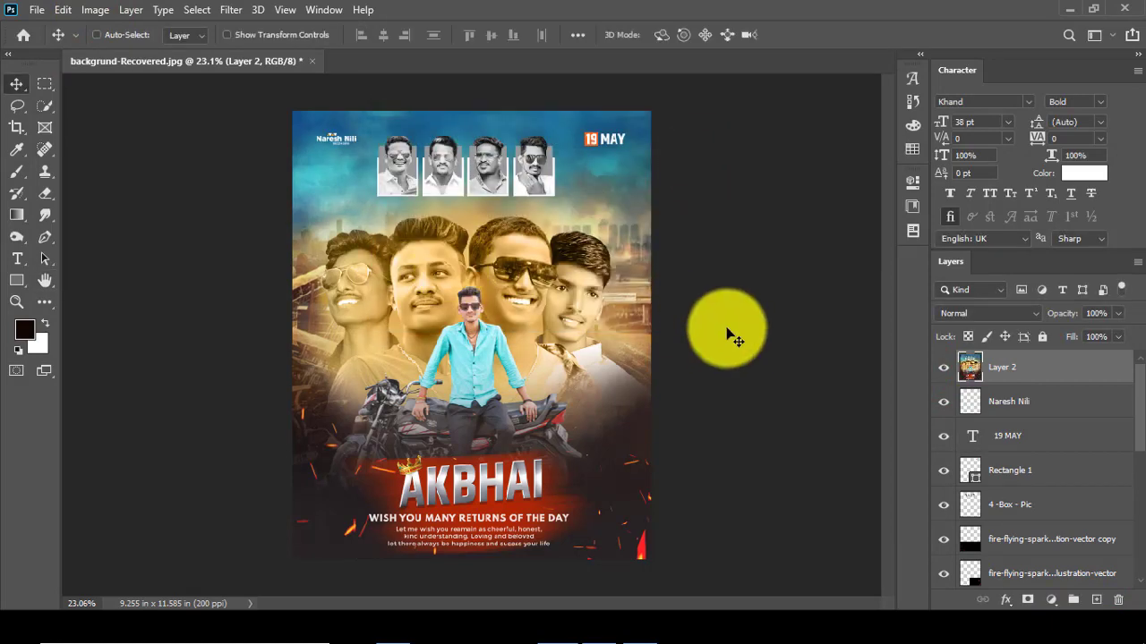
- Start the Camera Raw Filter on the merged layer and set Clarity to +24, Texture to +42 and Blacks to -18
left_click(231, 10)
left_click(294, 111)
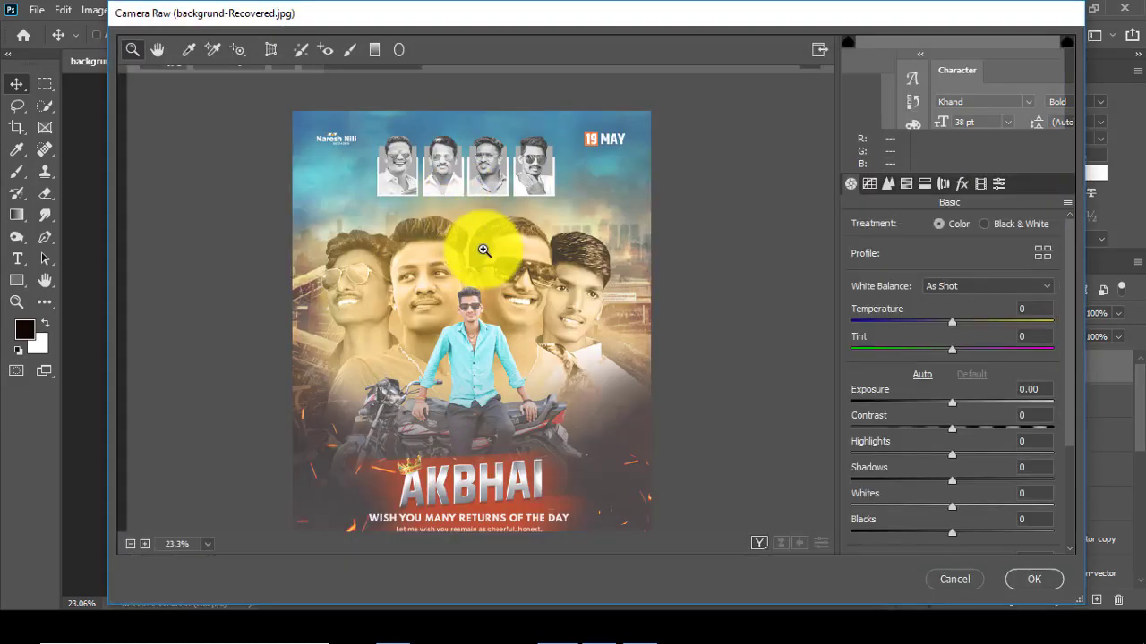
scroll(940, 459, "down", 3)
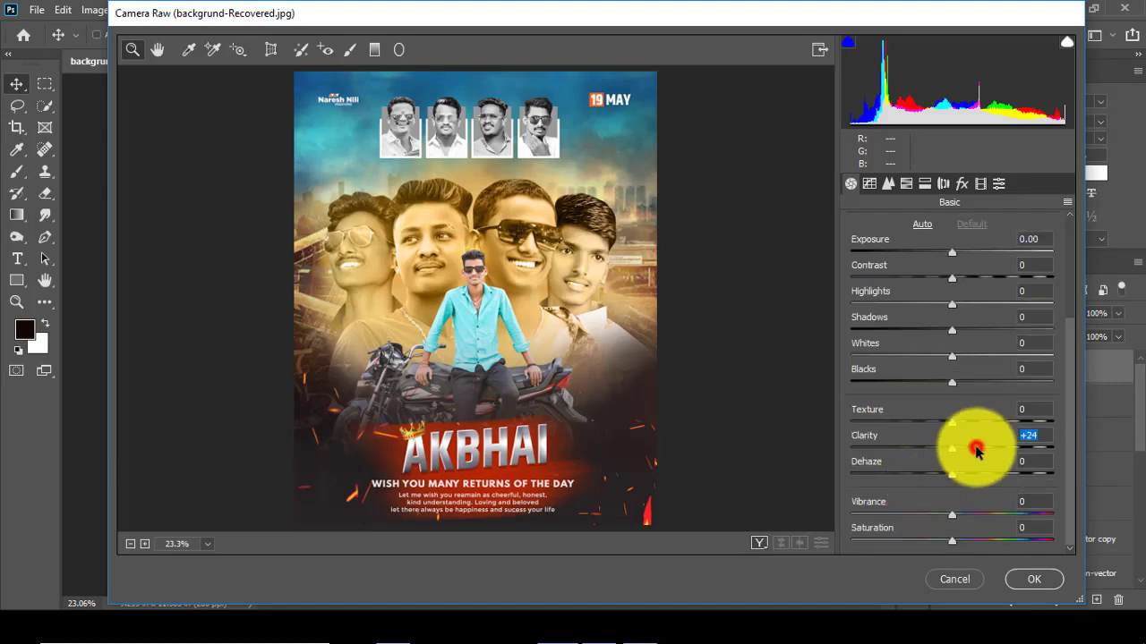
left_click_drag(951, 382, 937, 382)
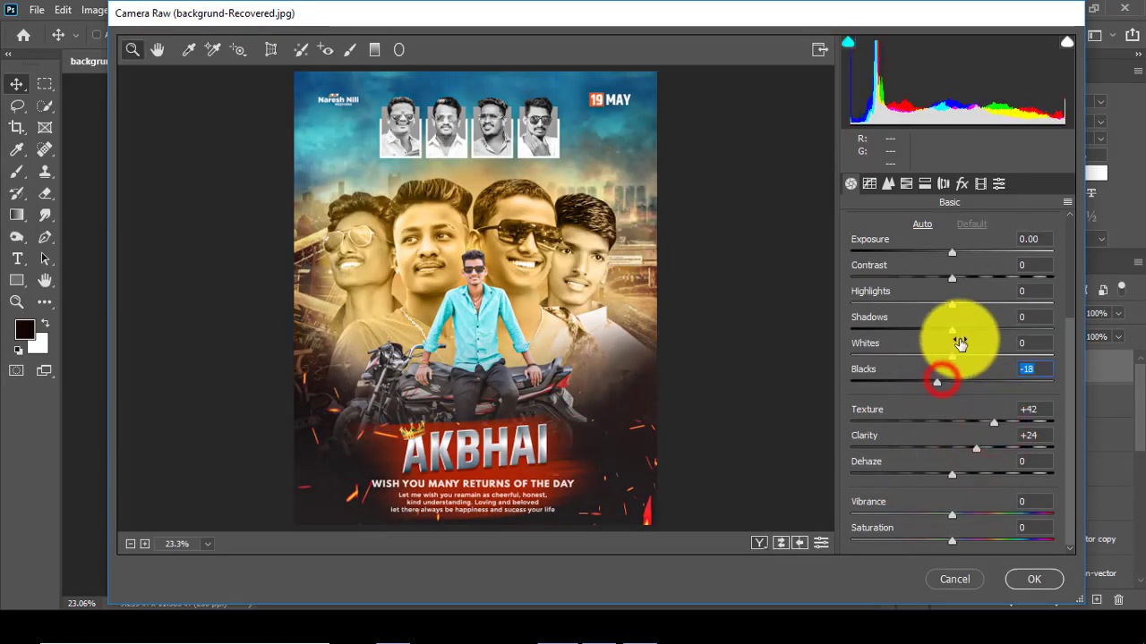
- Set Shadows, Whites and Highlights to +13, Contrast to +10 and Temperature to +4 in Camera Raw
left_click(964, 356)
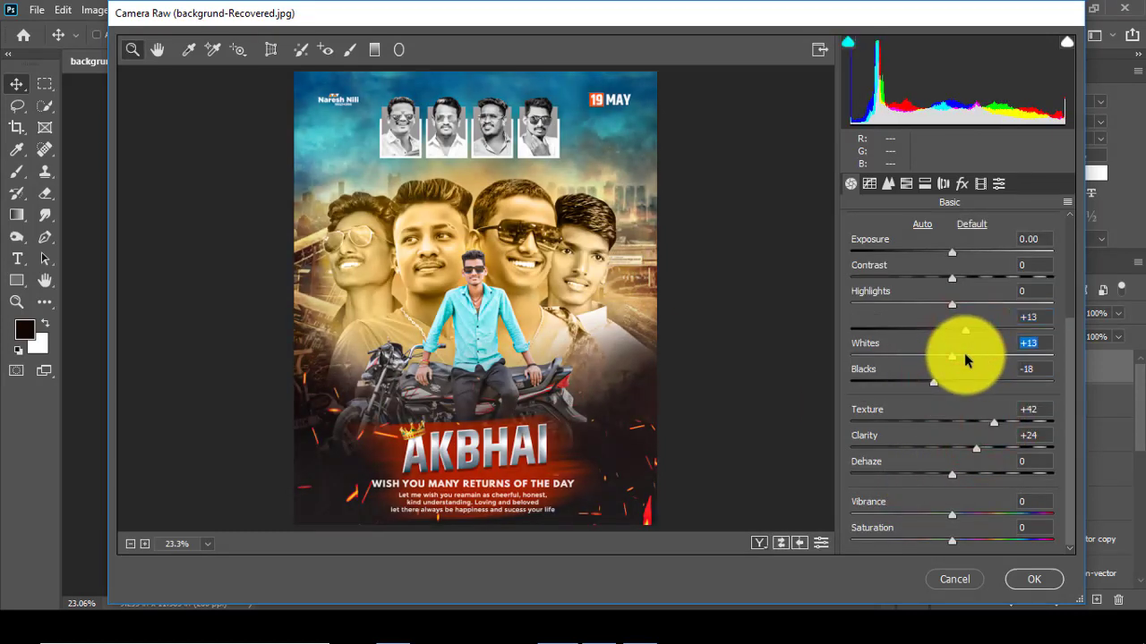
left_click(964, 304)
scroll(966, 279, "up", 3)
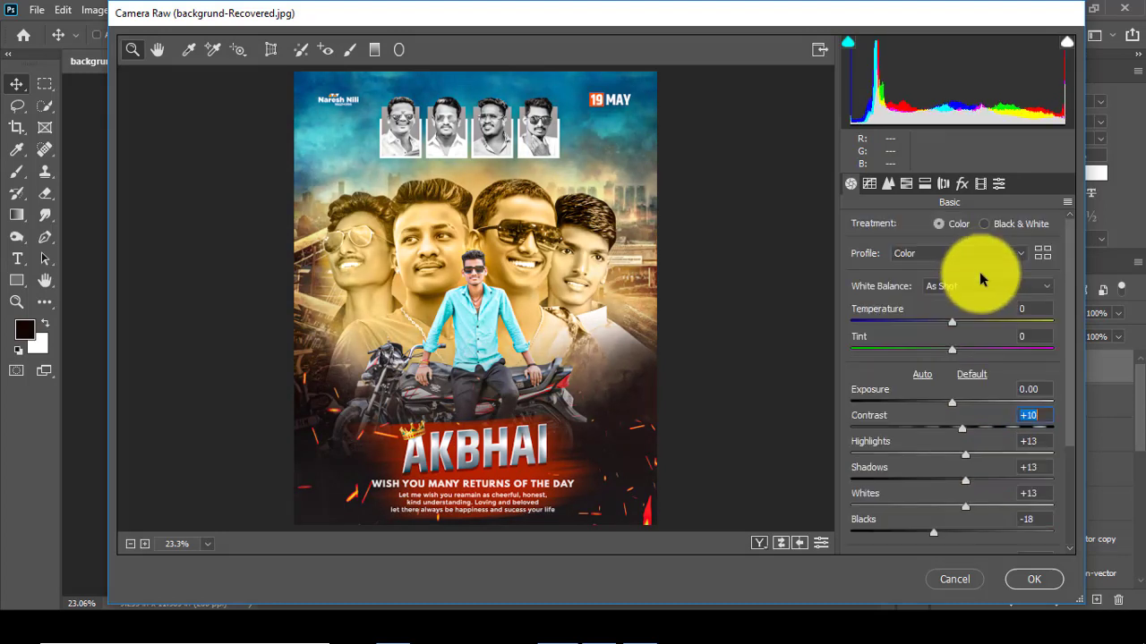
left_click(955, 323)
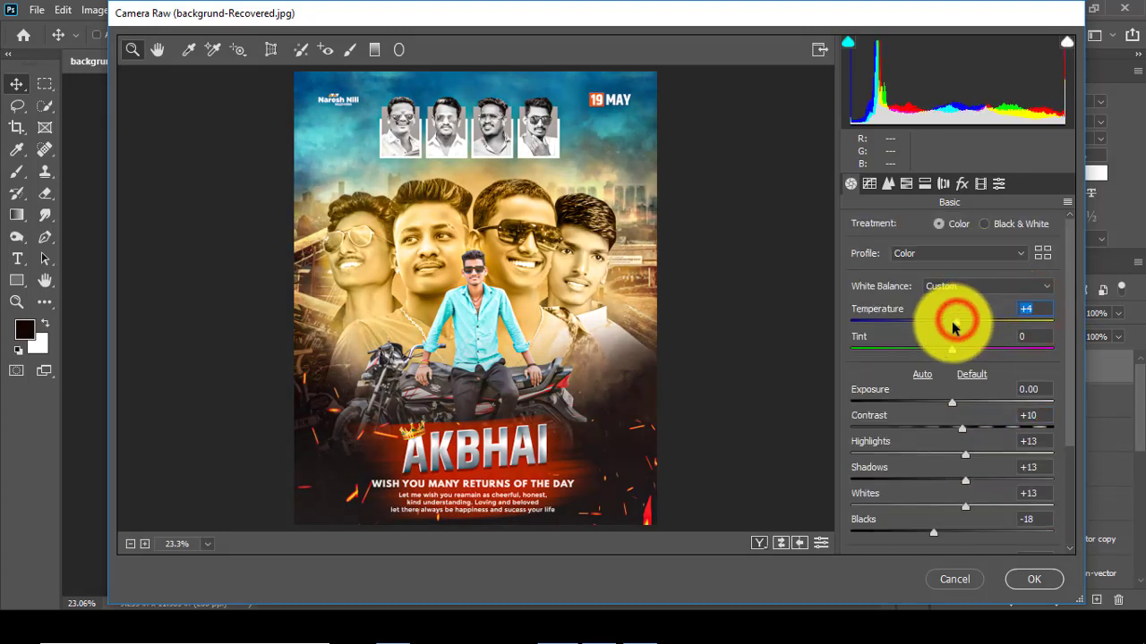
- Try shifting the green primary hue in calibration, and set luminance noise reduction to 25 and sharpening masking to 15
left_click(979, 183)
left_click(945, 423)
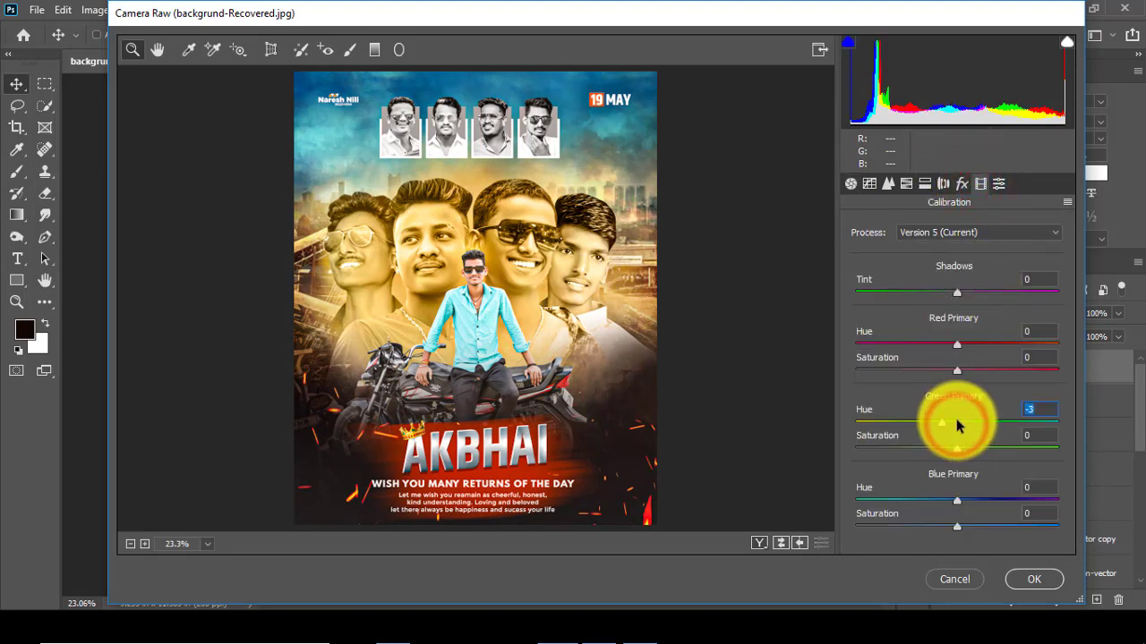
left_click(886, 185)
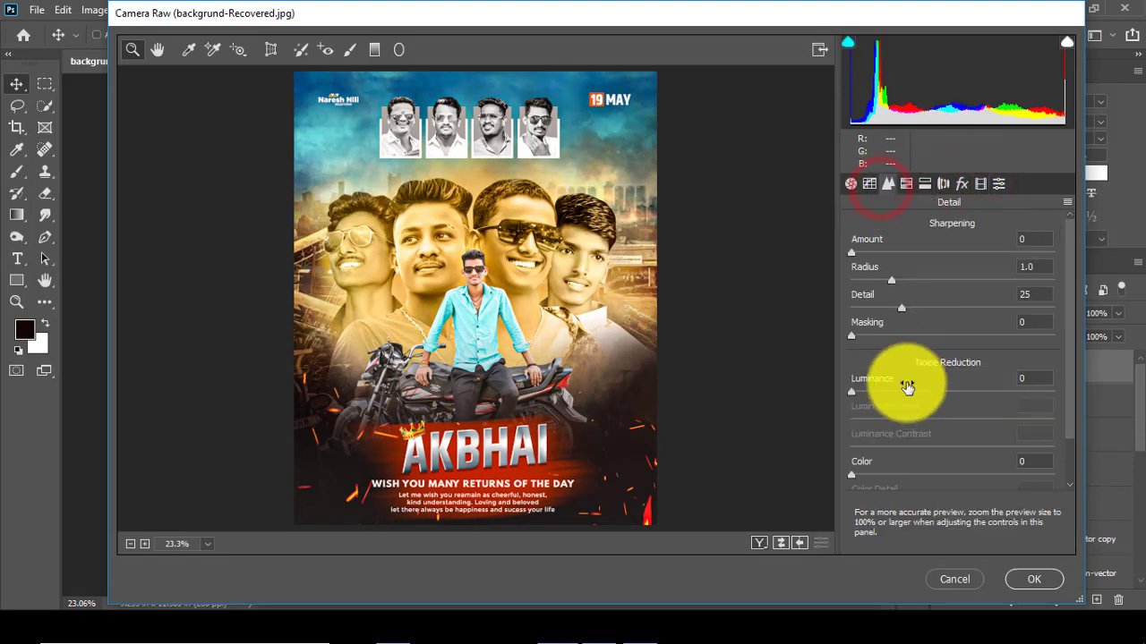
left_click(903, 390)
left_click(879, 335)
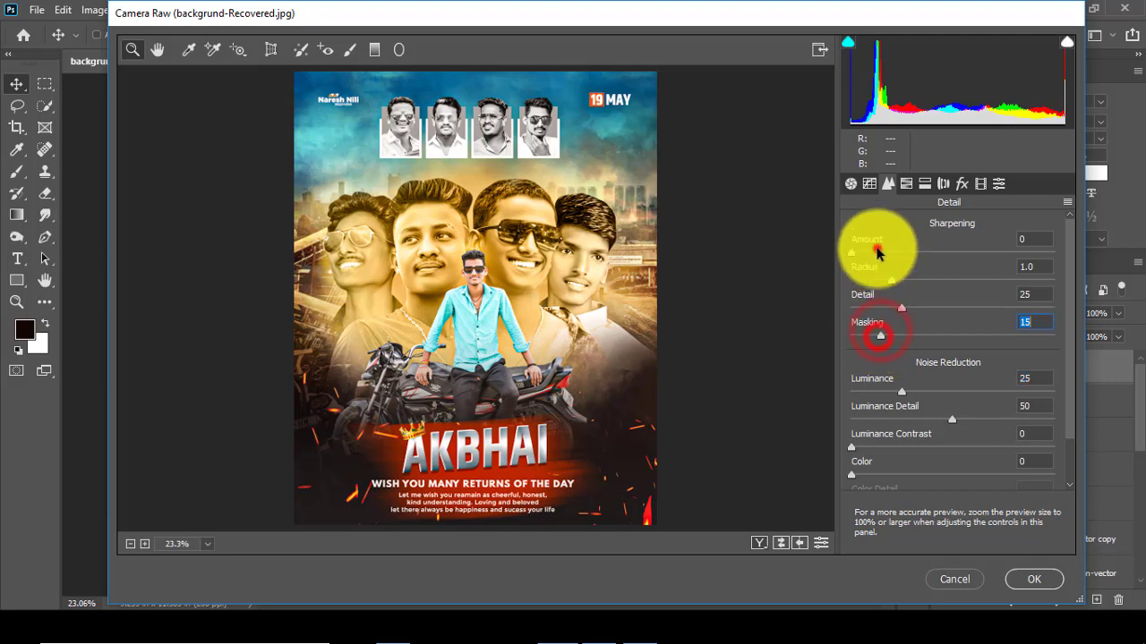
- Set the tone curve's Lights to +8 and the Vibrance to +17, and apply the Camera Raw adjustments
left_click(870, 185)
left_click(959, 488)
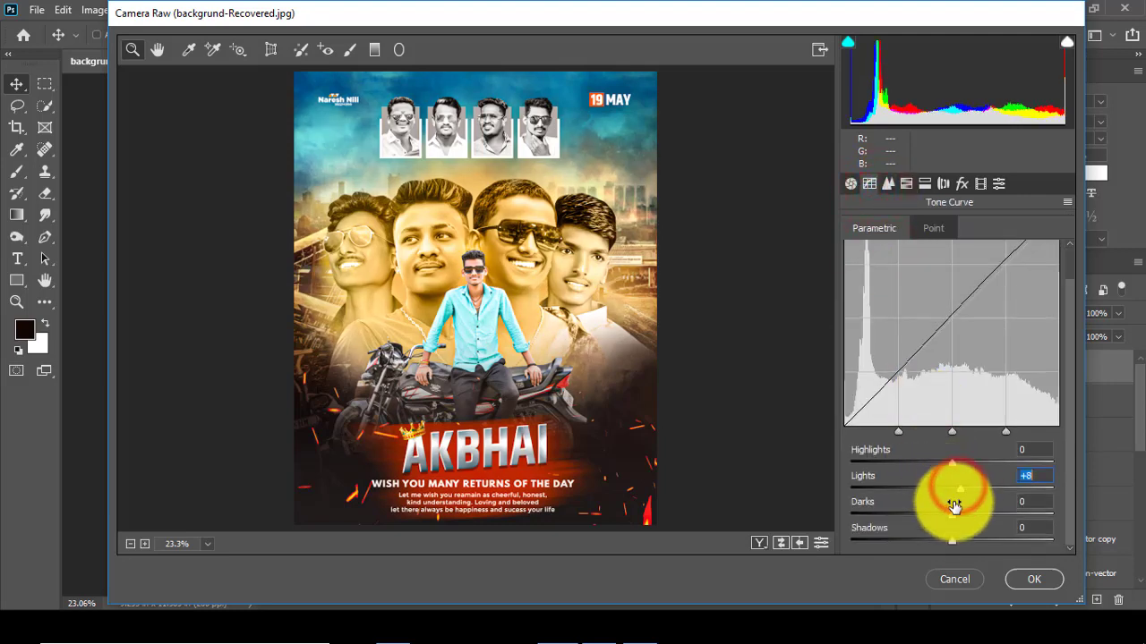
left_click(851, 184)
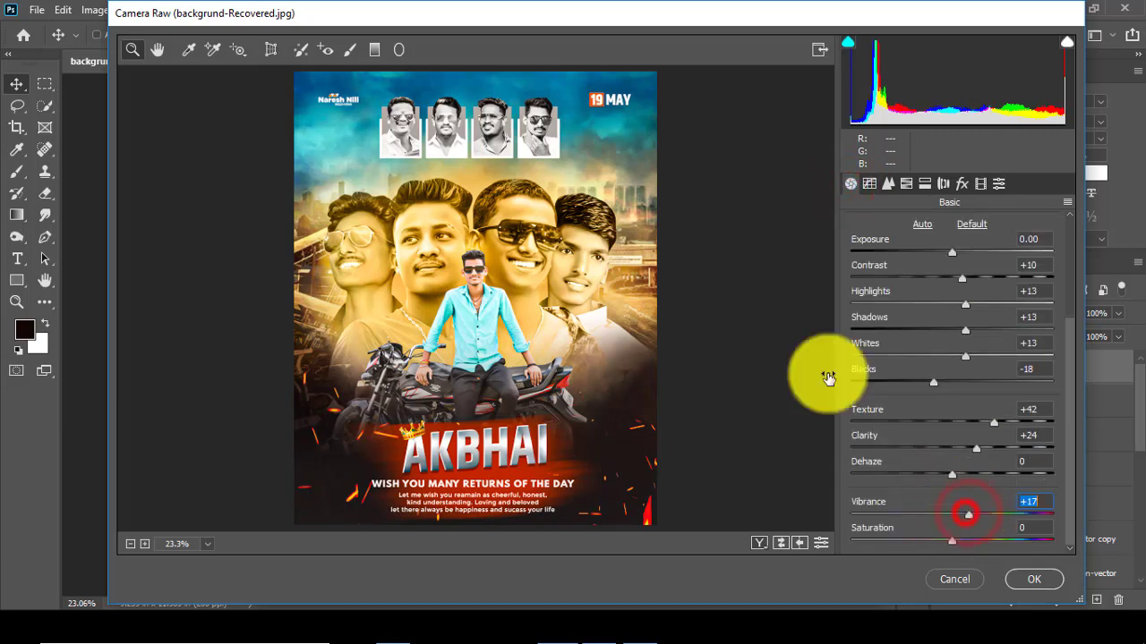
left_click(1034, 579)
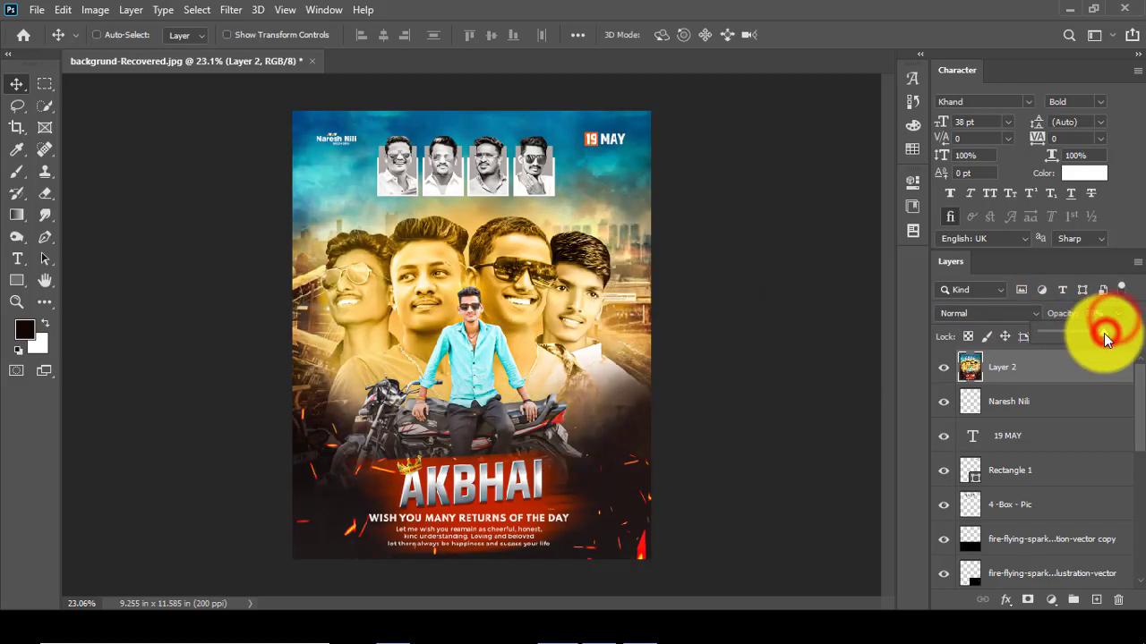
- Start saving the finished banner to a file
left_click(37, 11)
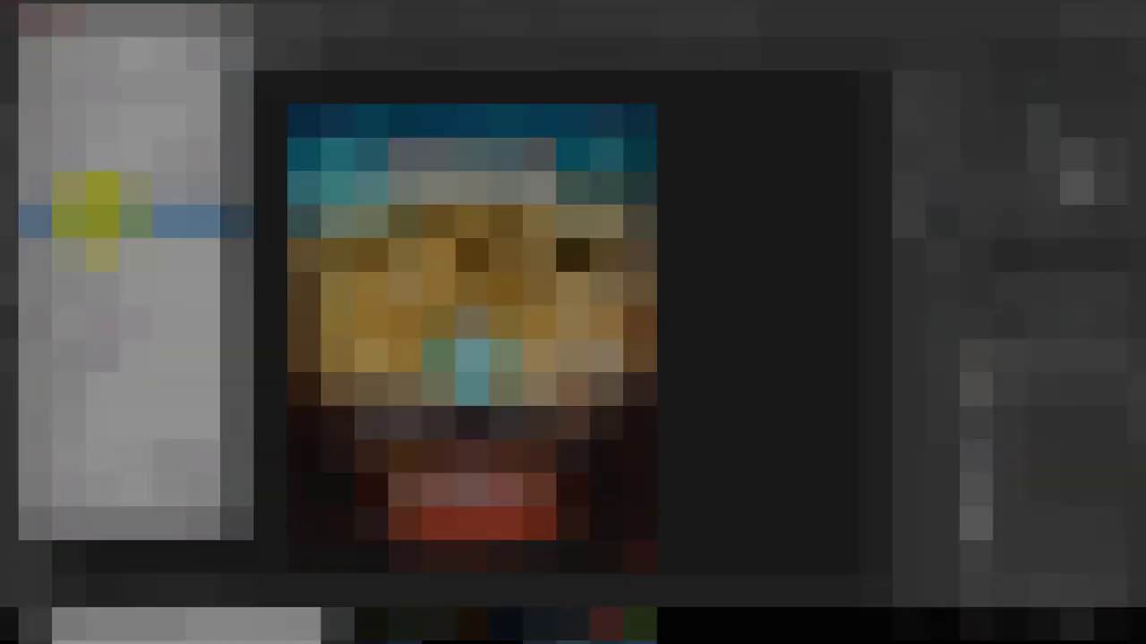